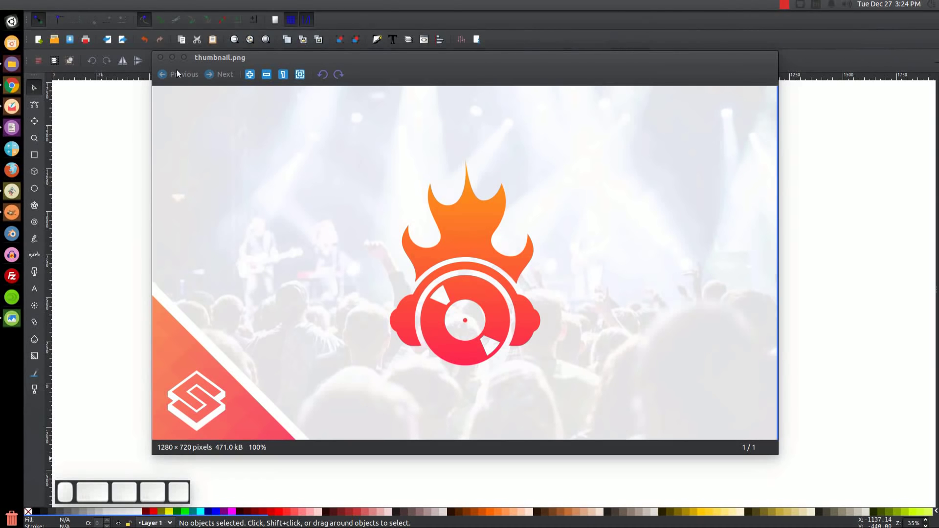
Minimize the reference thumbnail image and set the canvas zoom to 100%
left_click(173, 55)
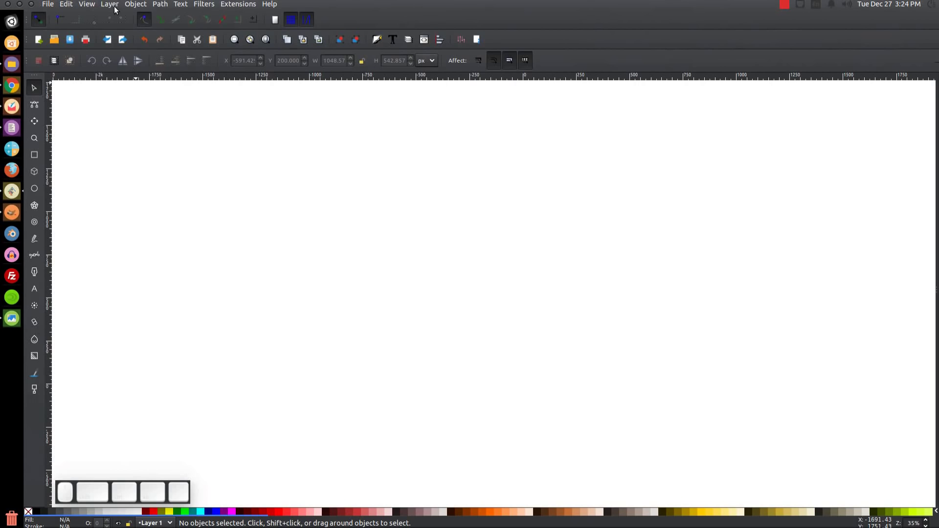
left_click(87, 4)
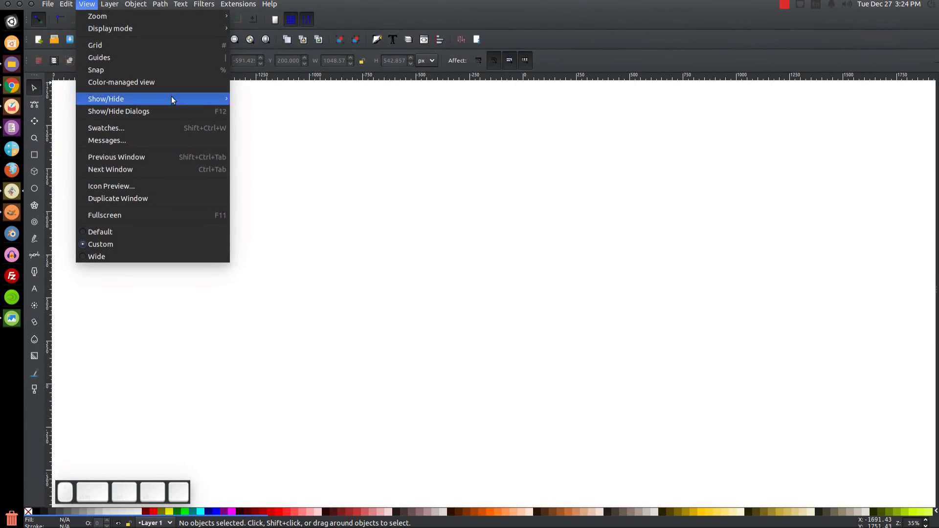
mouse_move(151, 19)
left_click(266, 45)
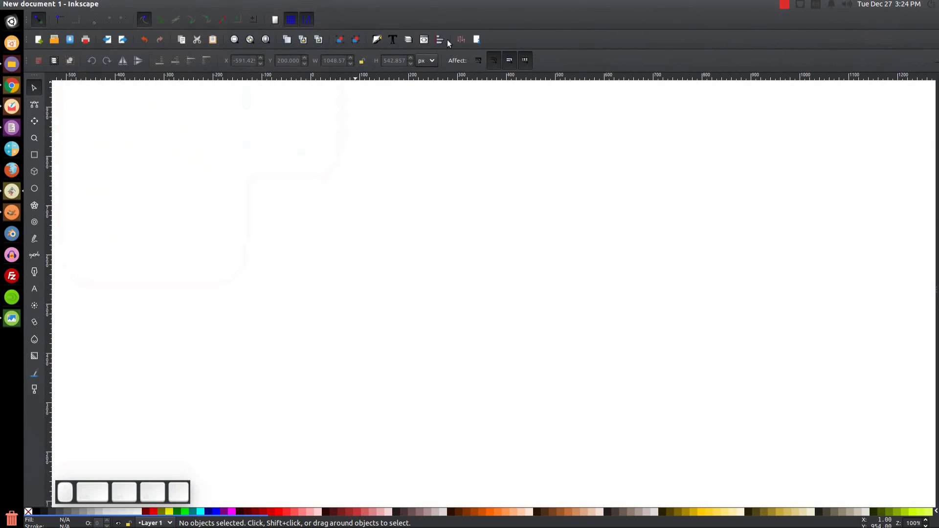
Open the Align and Distribute settings with alignment relative to Last selected, and open the Fill and Stroke settings
left_click(440, 39)
left_click(883, 102)
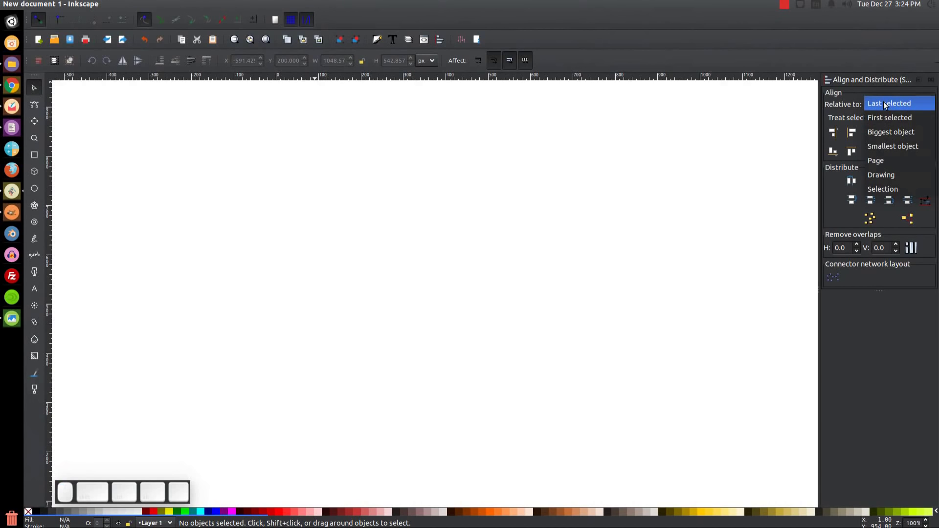
left_click(883, 102)
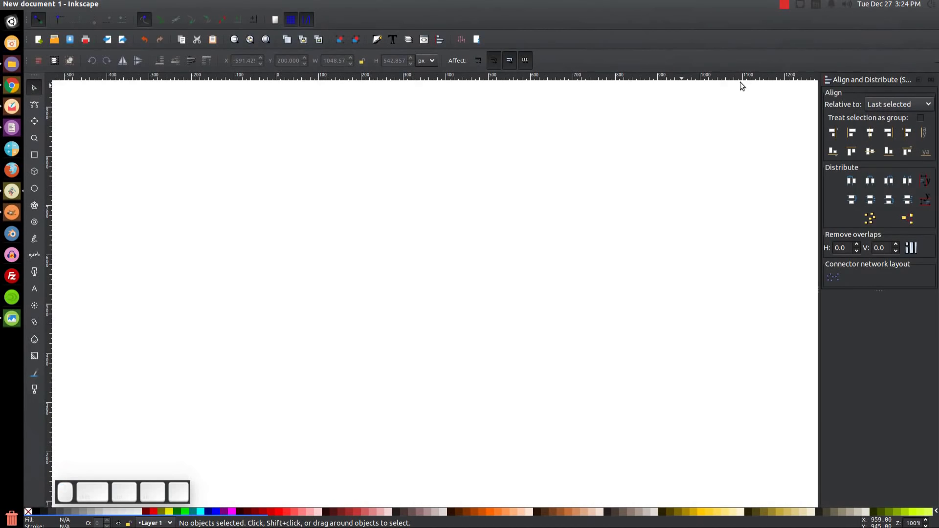
left_click(378, 39)
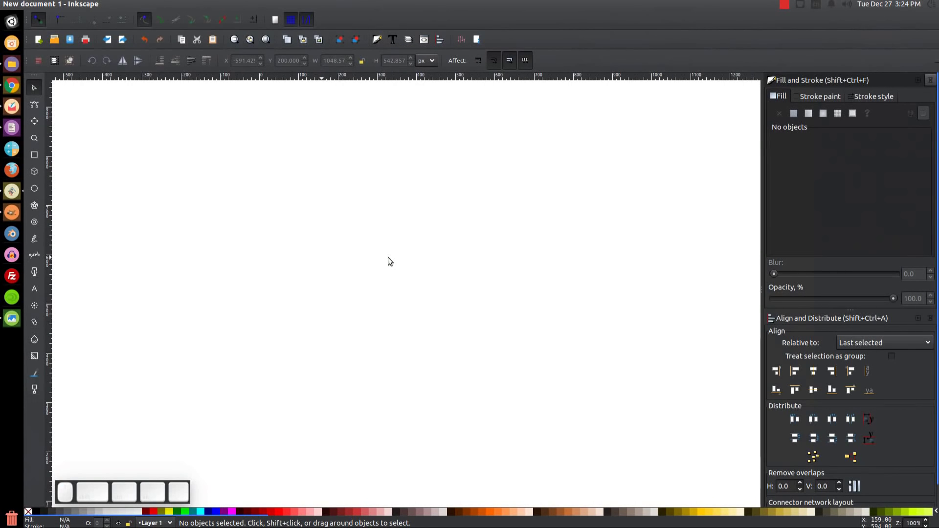
Check the reference logo, then draw a black circle about 304 px wide mid-canvas and lower its opacity to about 55%
left_click(11, 319)
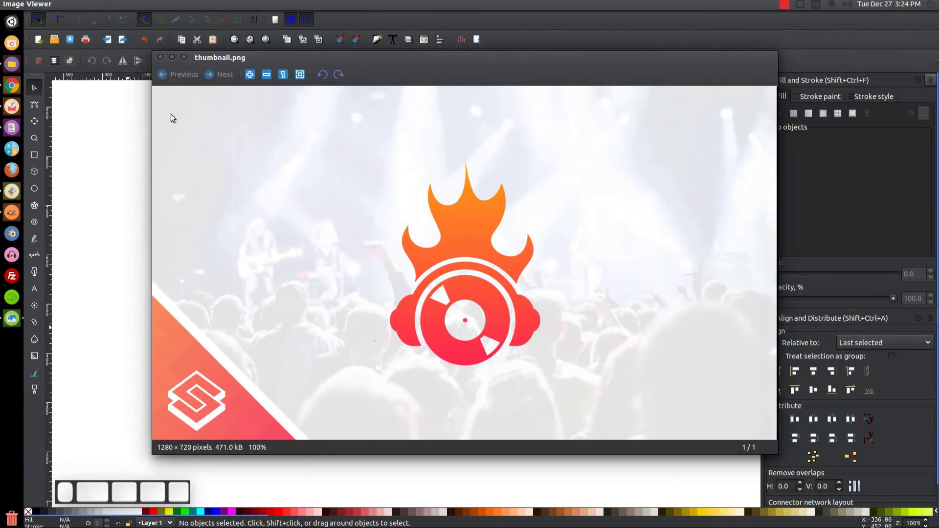
left_click(172, 57)
left_click(37, 188)
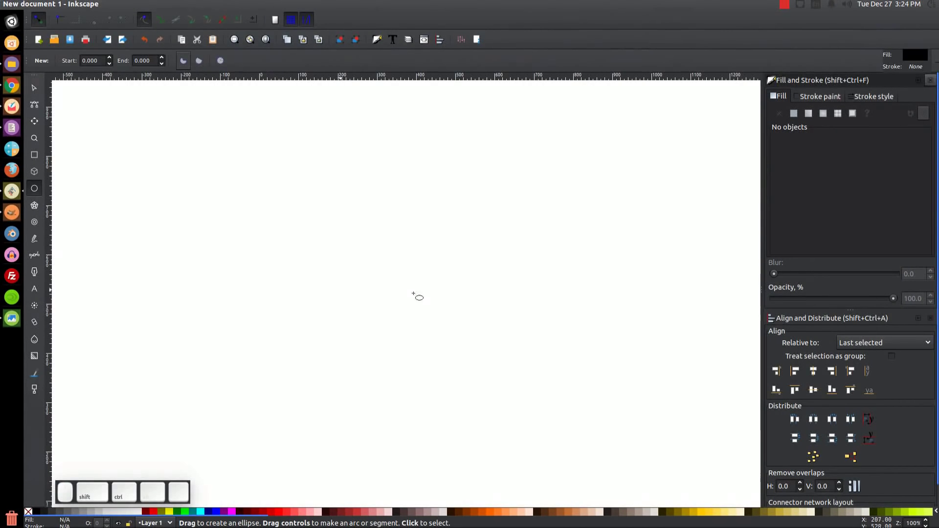
left_click_drag(382, 279, 458, 364)
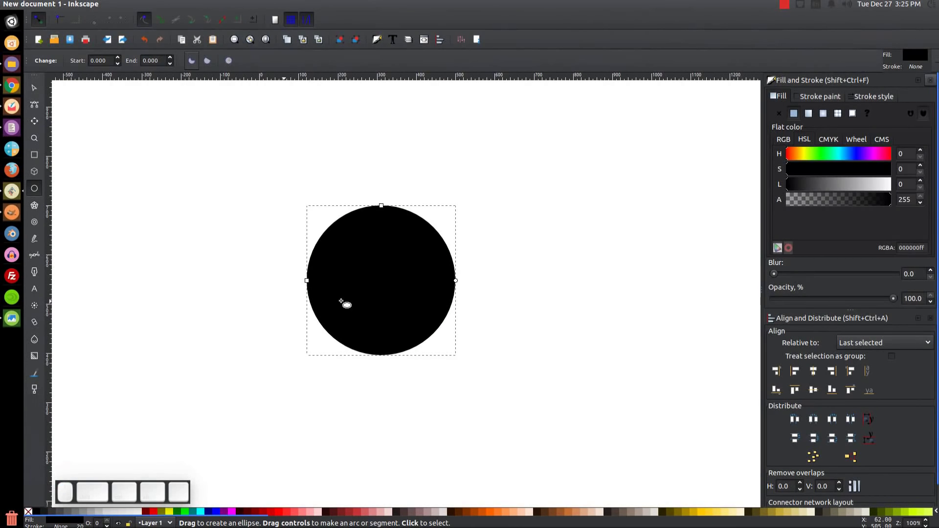
key("s")
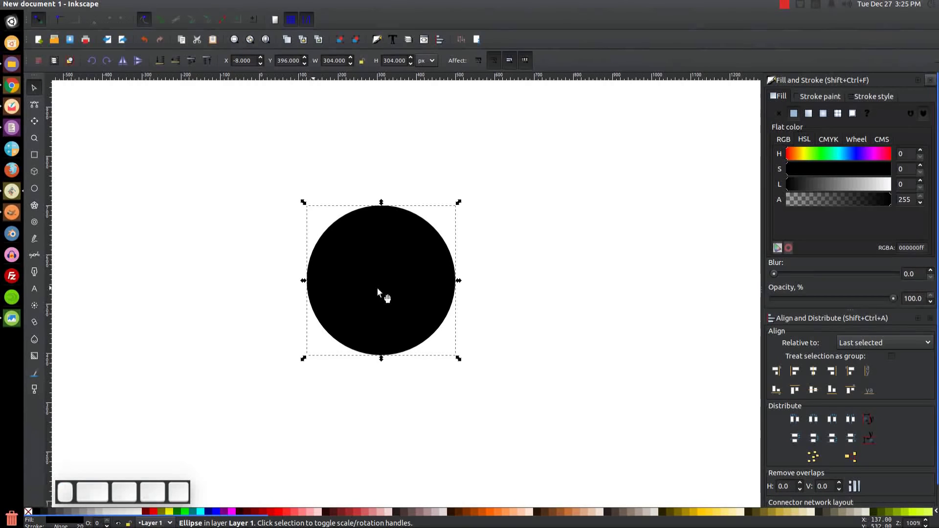
left_click_drag(382, 294, 411, 283)
mouse_move(894, 299)
left_mouse_down()
mouse_move(821, 300)
mouse_move(840, 300)
left_mouse_up()
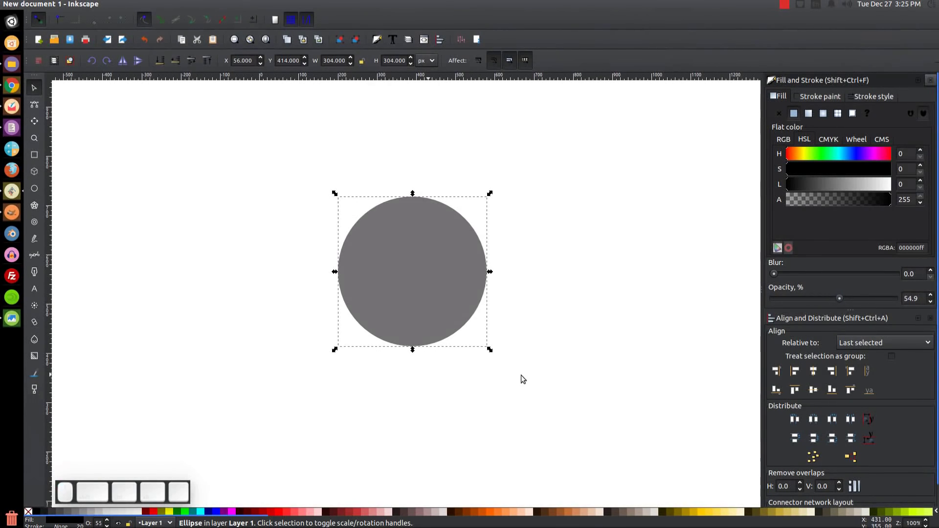
Duplicate the circle, fill the copy with red and scale it about its centre to about 138 px wide
right_click(425, 249)
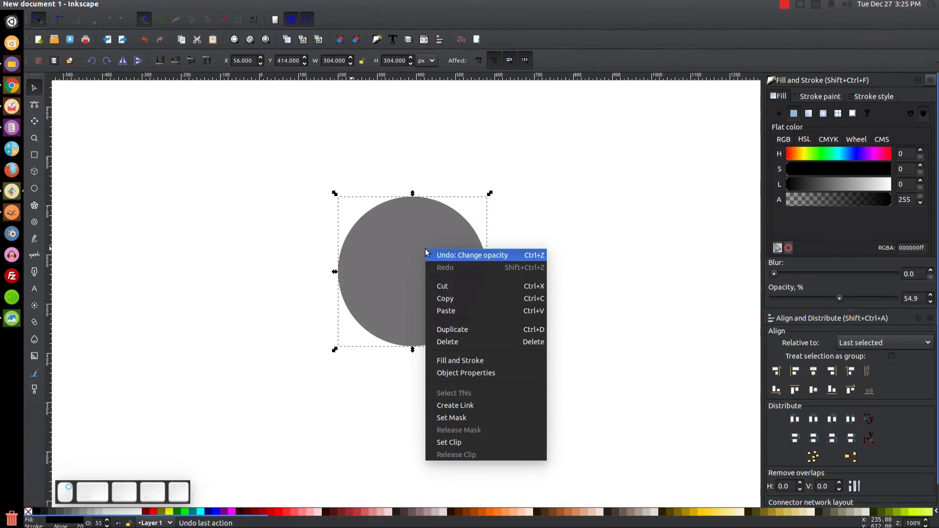
left_click(453, 324)
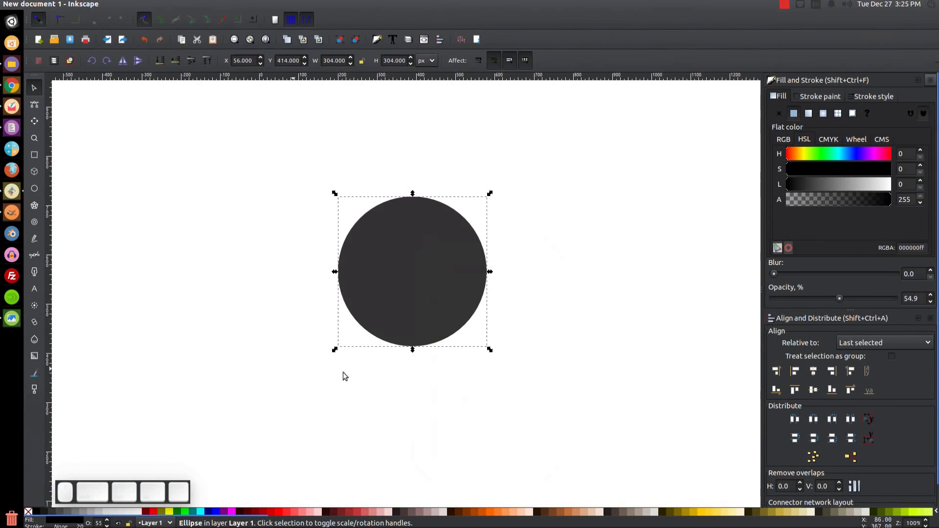
left_click(152, 514)
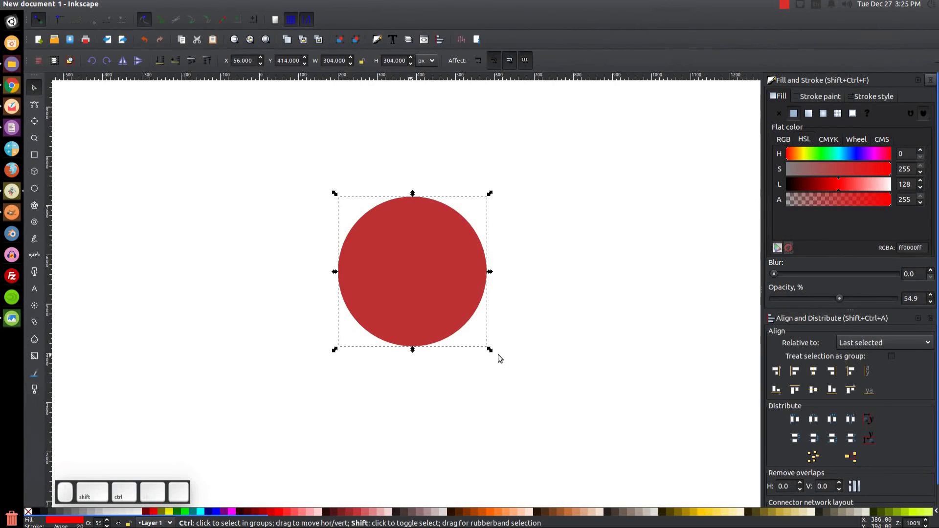
left_click_drag(492, 348, 451, 307)
Duplicate the red circle, fill the copy with black and shrink it about its centre to about 14 px wide
left_click(12, 318)
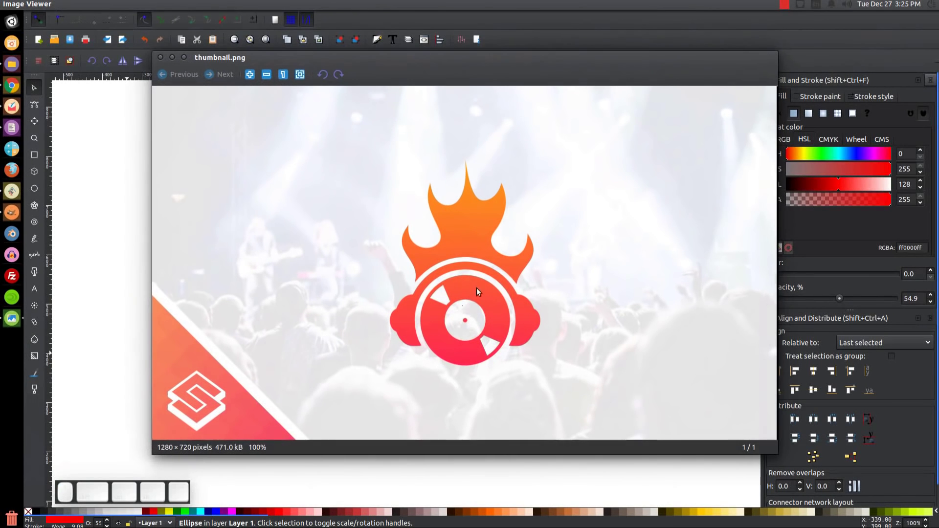
left_click(173, 57)
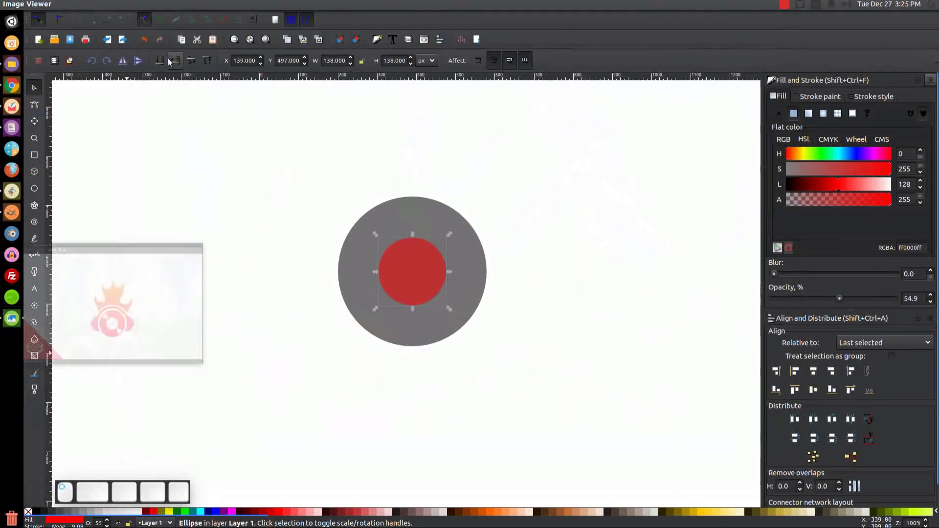
right_click(415, 254)
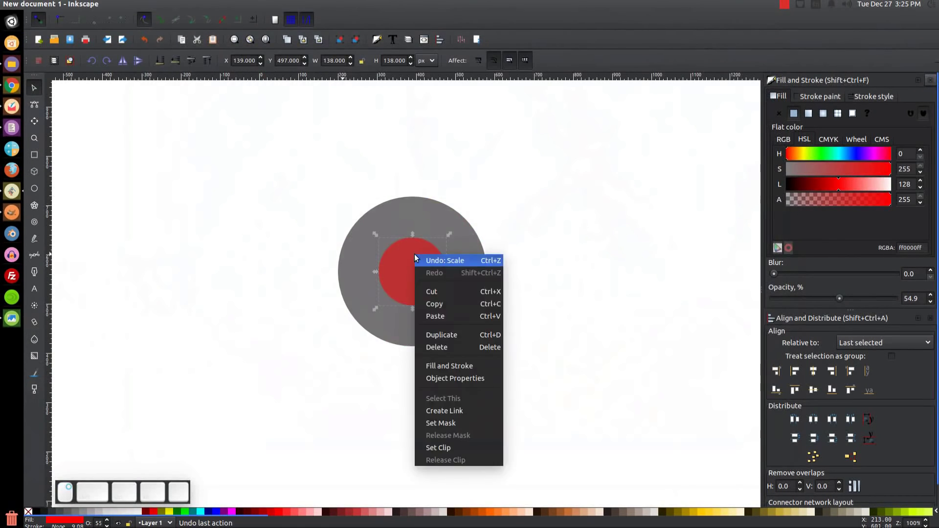
left_click(451, 332)
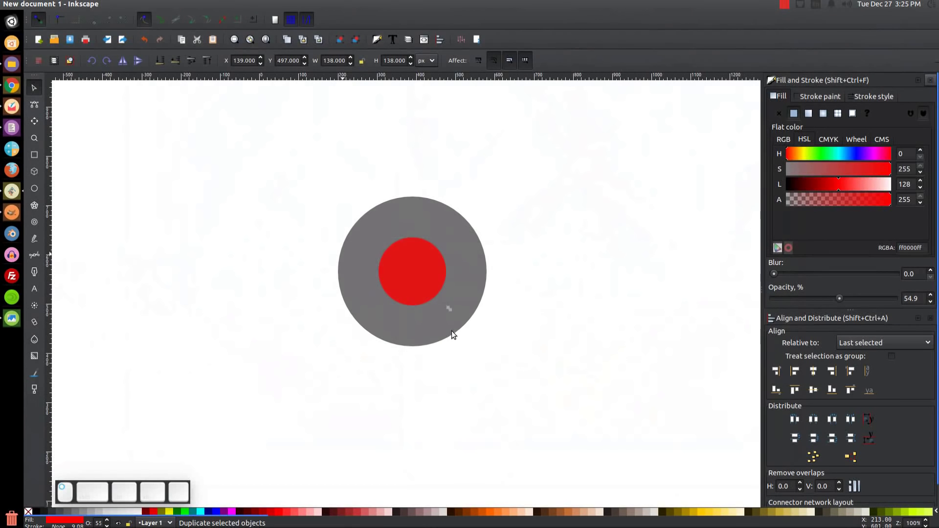
left_click(34, 512)
left_click_drag(450, 310, 419, 289)
left_click_drag(447, 368, 447, 378)
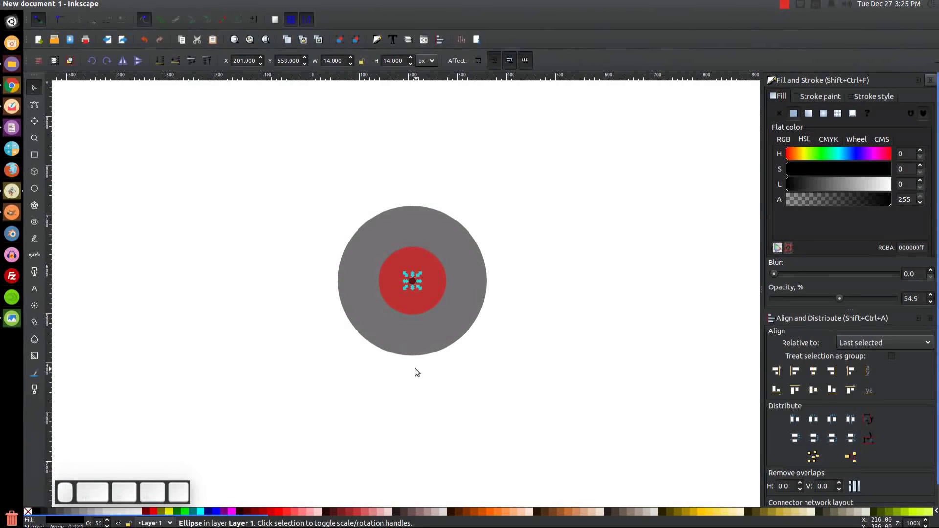
Duplicate the red circle and the large gray circle together, and subtract the smaller copy from the larger with Difference
left_click(433, 260)
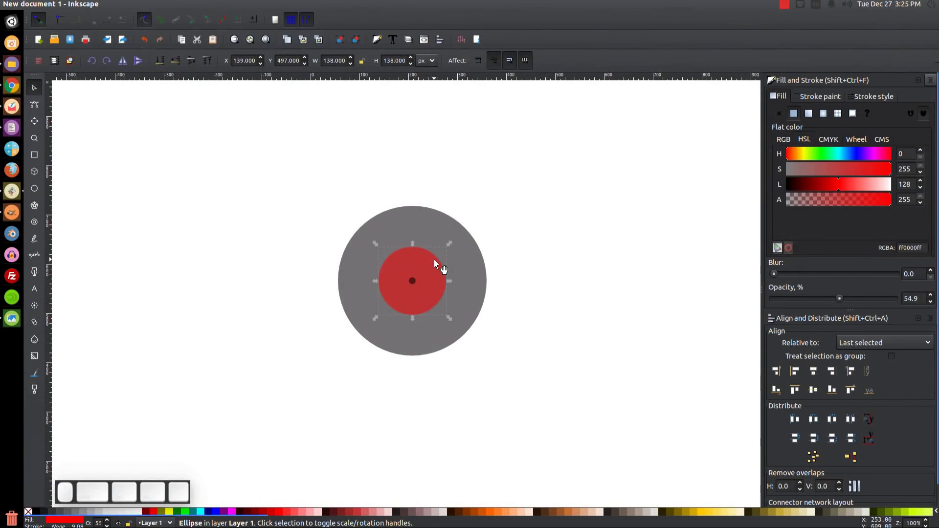
left_click(475, 254, "shift")
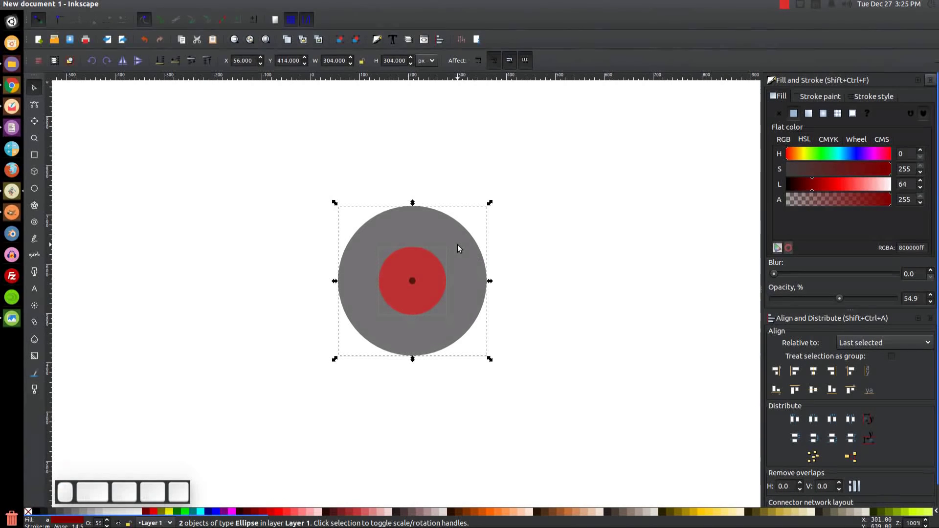
right_click(459, 247)
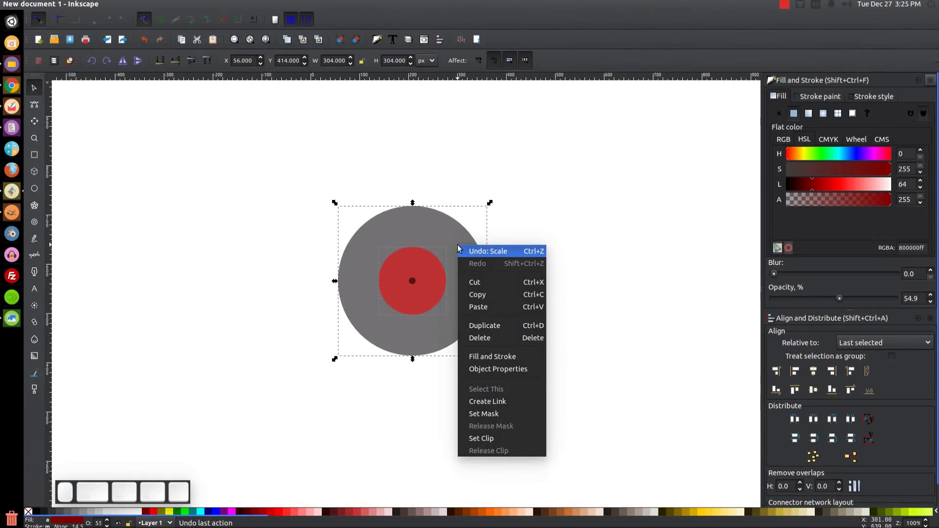
left_click(482, 326)
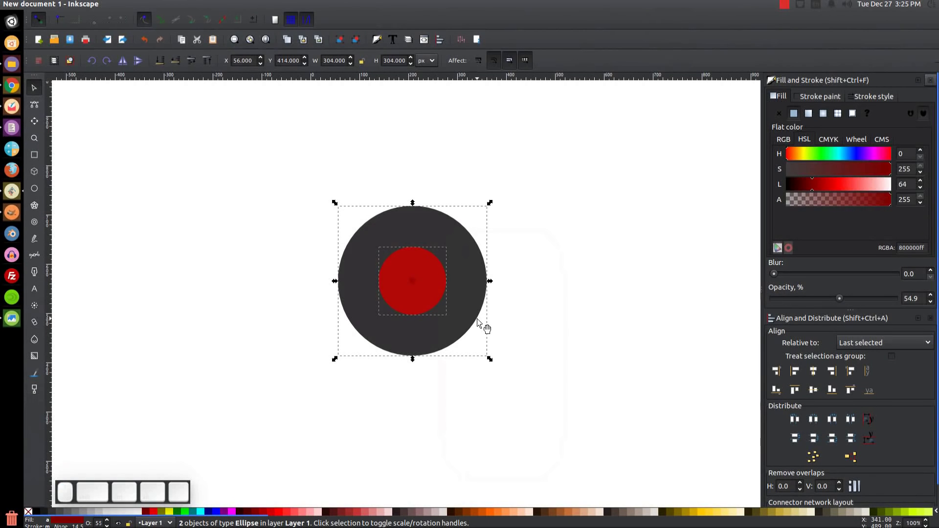
left_click(160, 3)
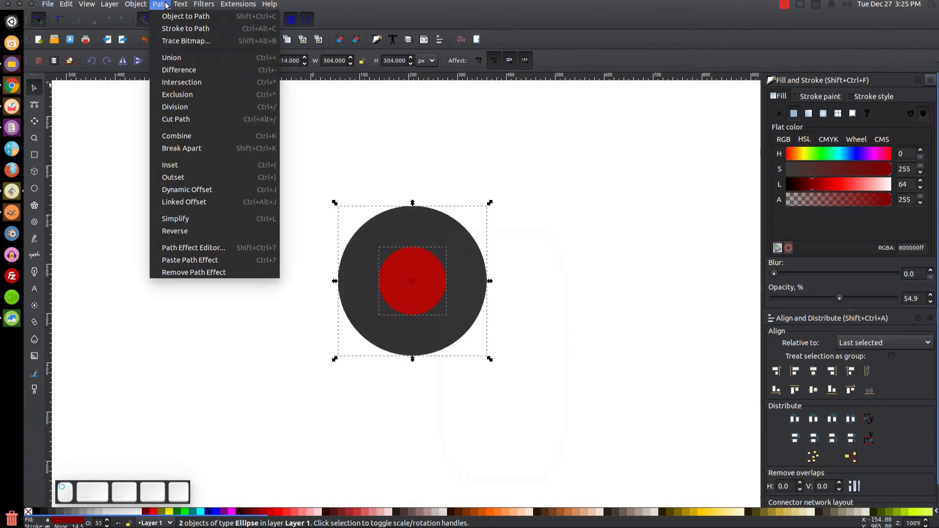
left_click(179, 64)
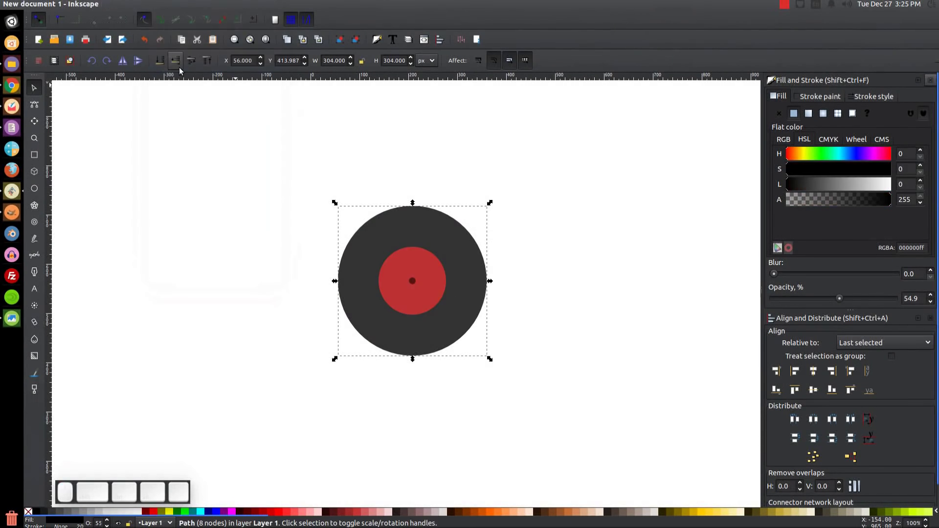
Fill the ring with bright green and inset it repeatedly until its outer width is about 272 px
left_click(185, 512)
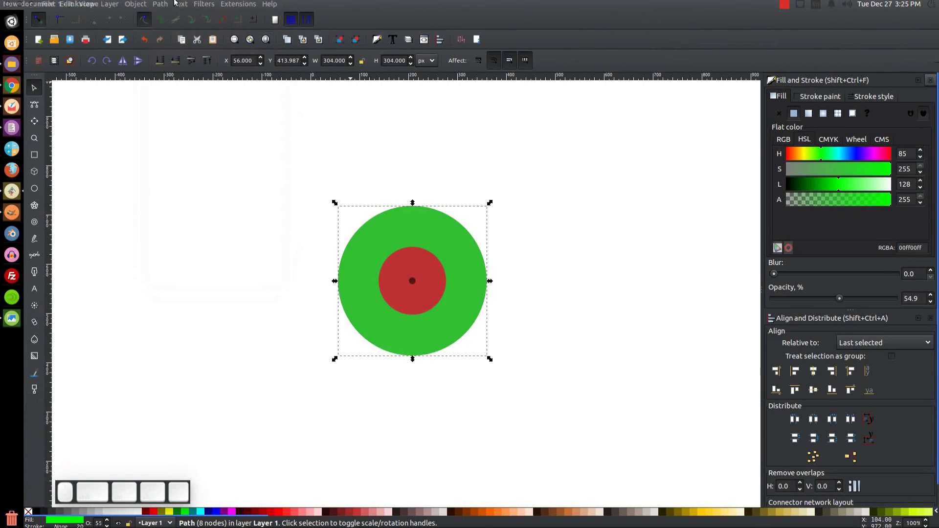
left_click(160, 4)
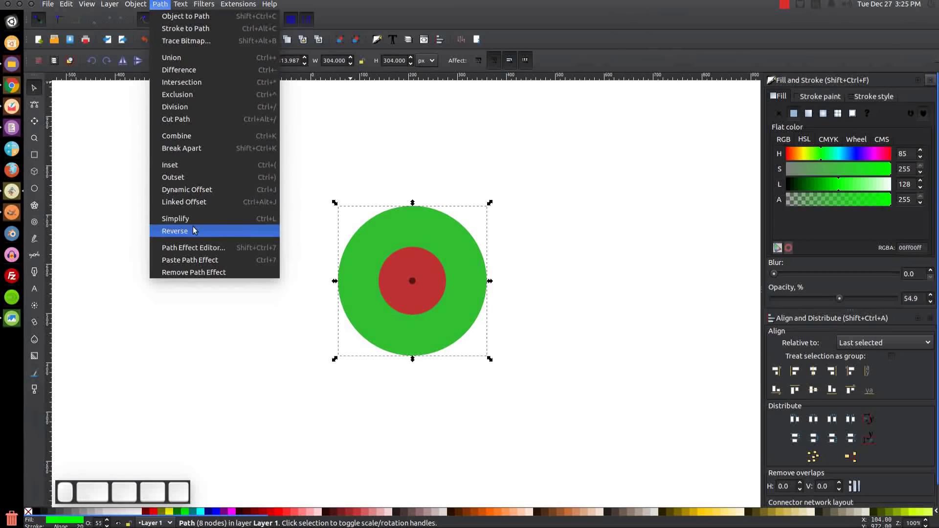
left_click(186, 166)
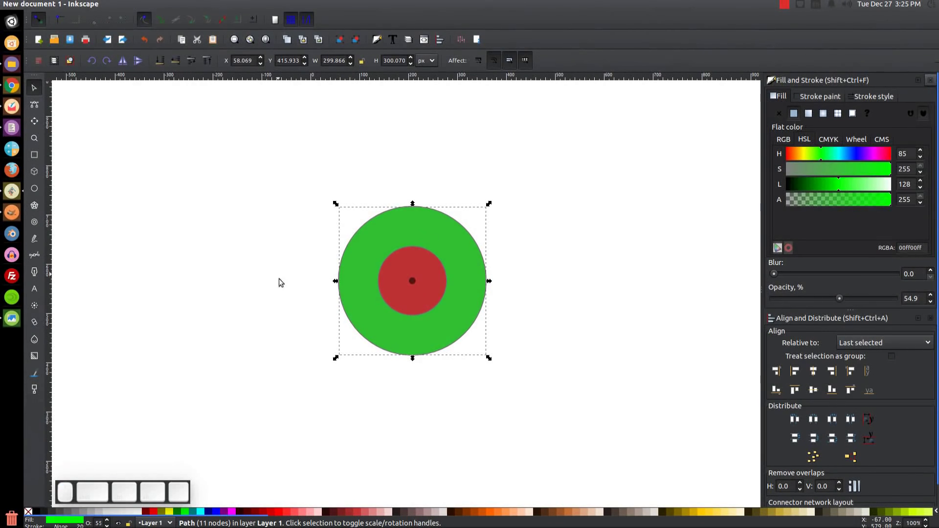
left_click(165, 6)
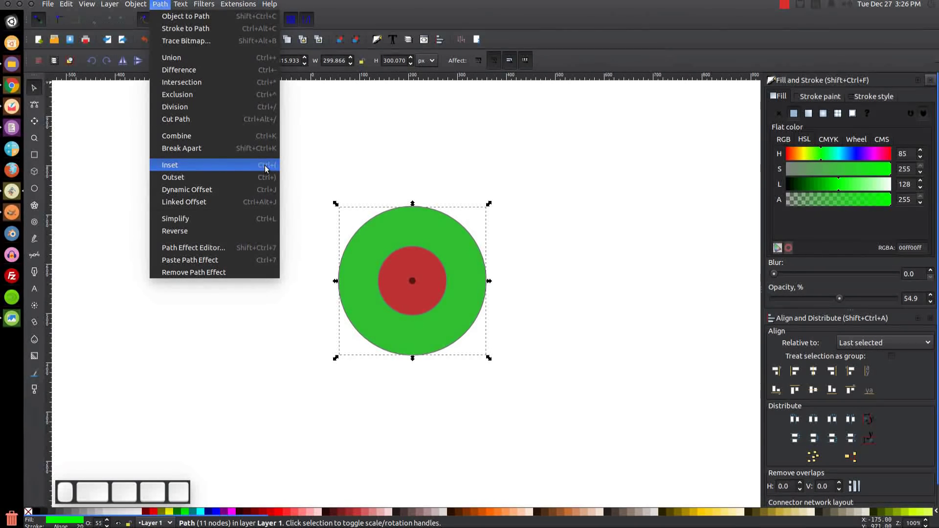
left_click(155, 7)
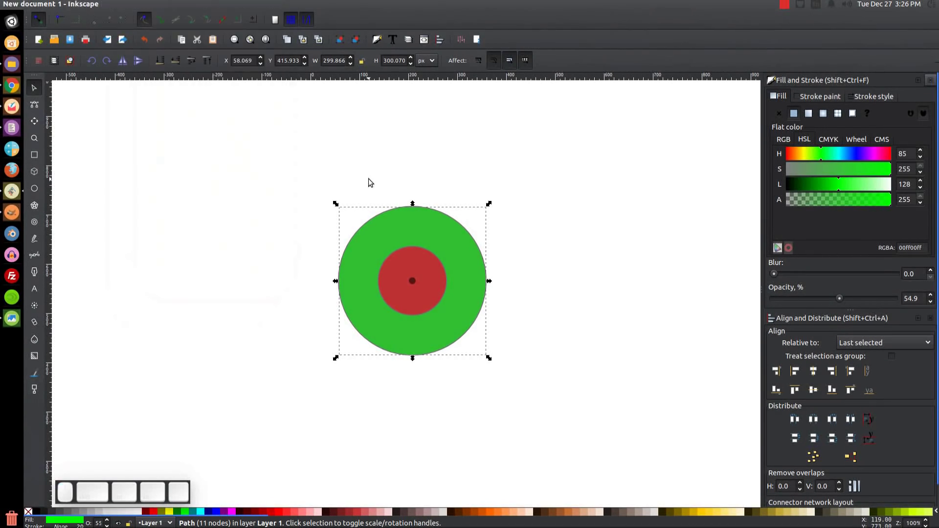
key("ctrl+9")
key("ctrl+9")
key("ctrl+9")
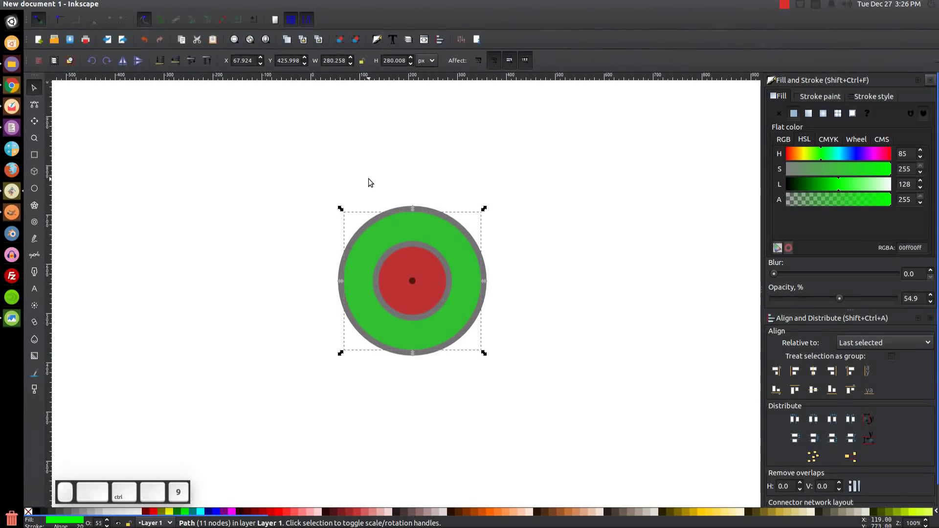
key("ctrl+9")
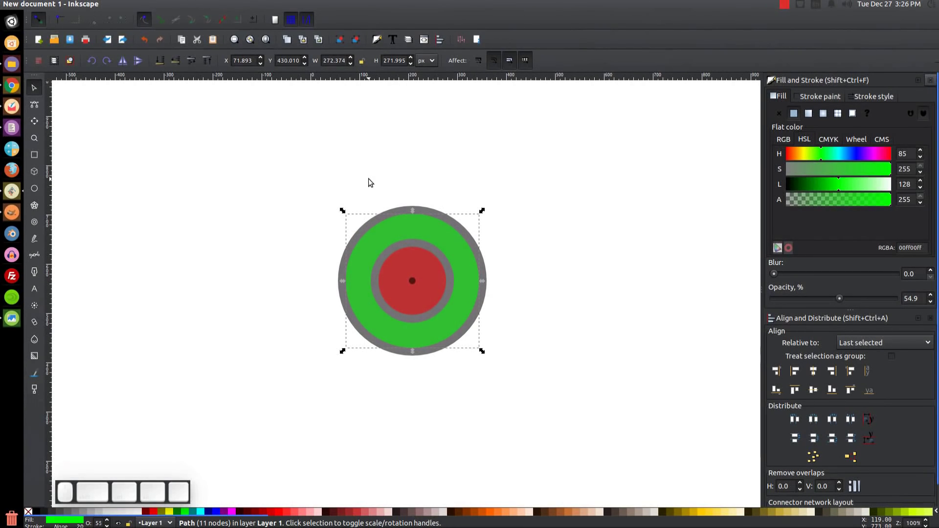
Draw a 156 px square centred above the record, overlapping its upper edge, and fill it with blue
left_click(39, 157)
key("ctrl+shift")
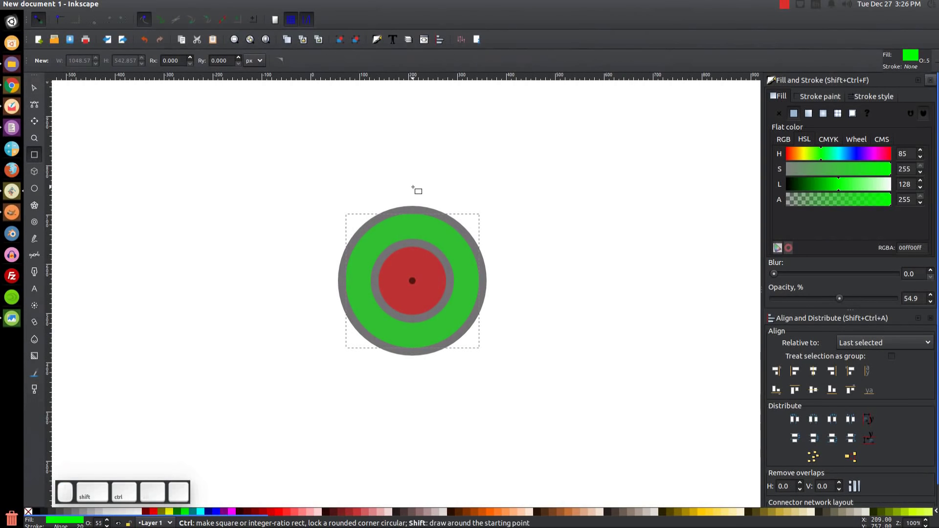
left_click_drag(413, 187, 462, 226)
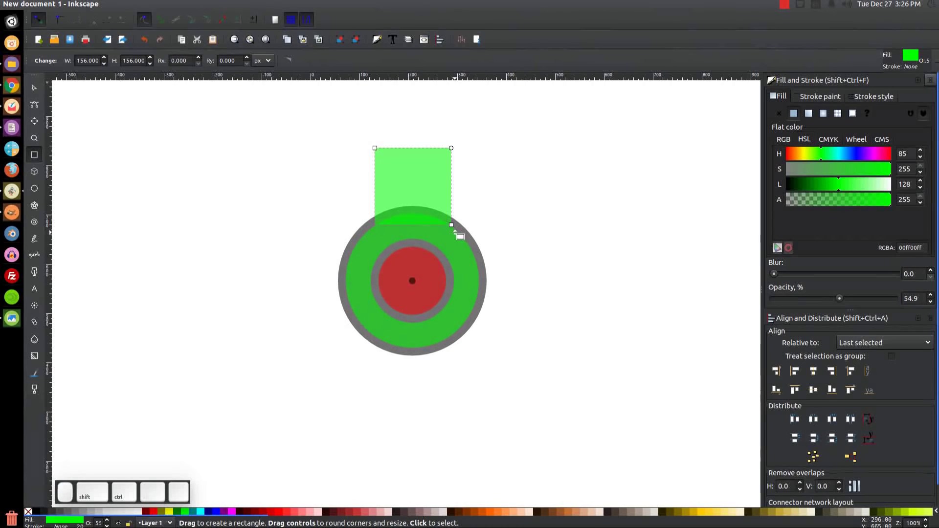
left_click(216, 511)
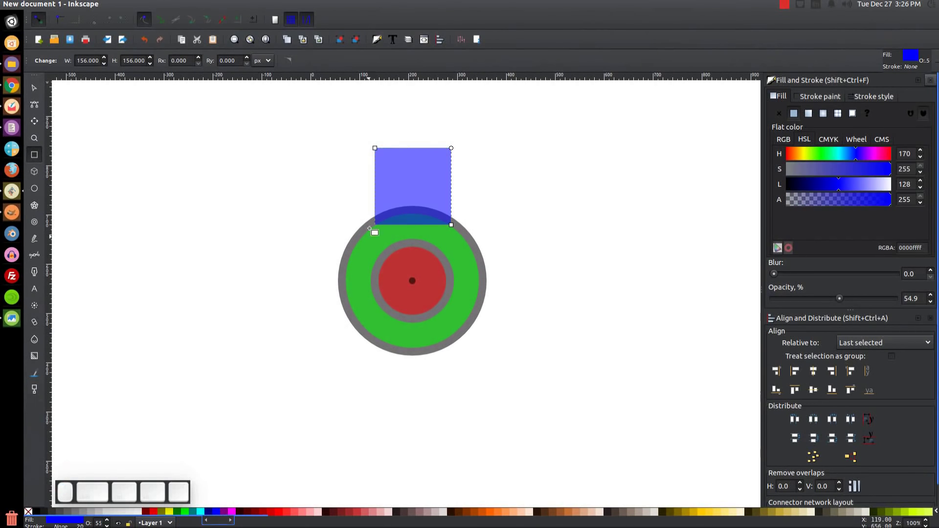
Rotate the blue square 45 degrees, squeeze it into a diamond about 105 px wide, and lower its tip into the red circle
left_click(34, 88)
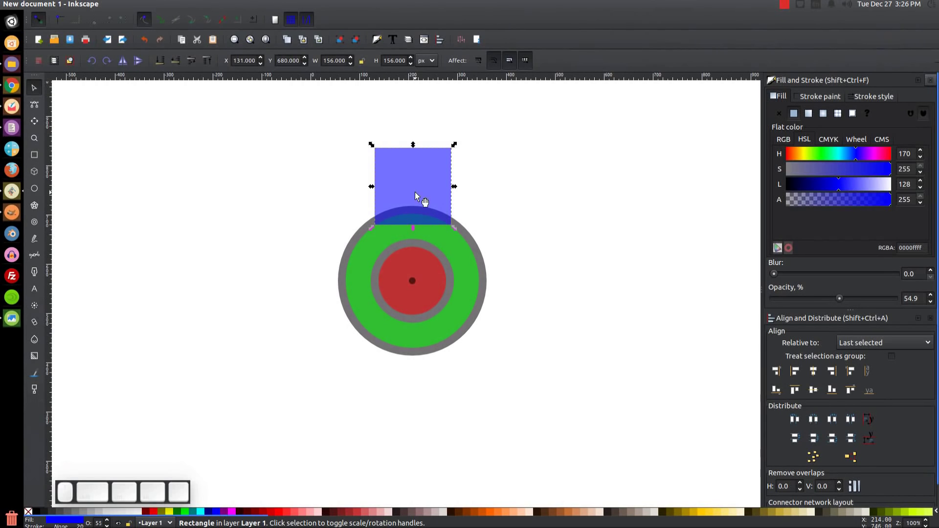
left_click(419, 168)
key("ctrl")
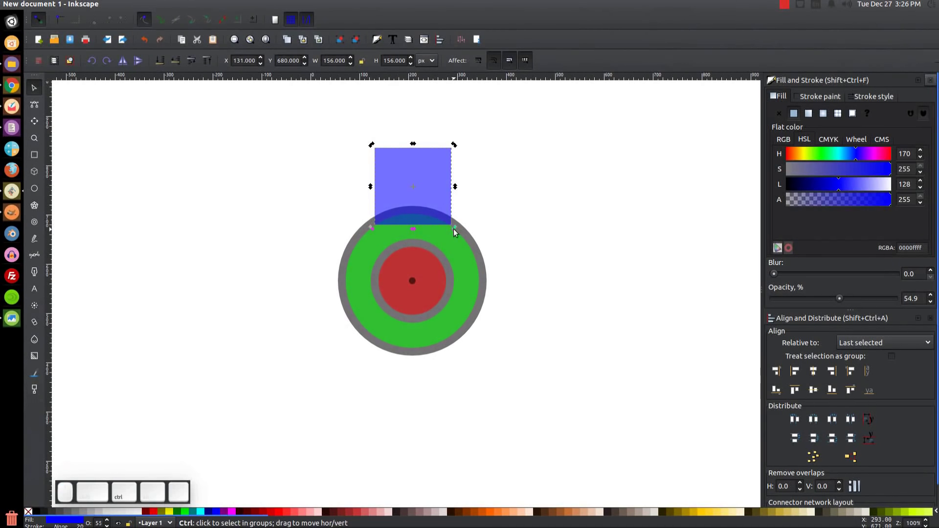
left_click_drag(450, 225, 470, 190)
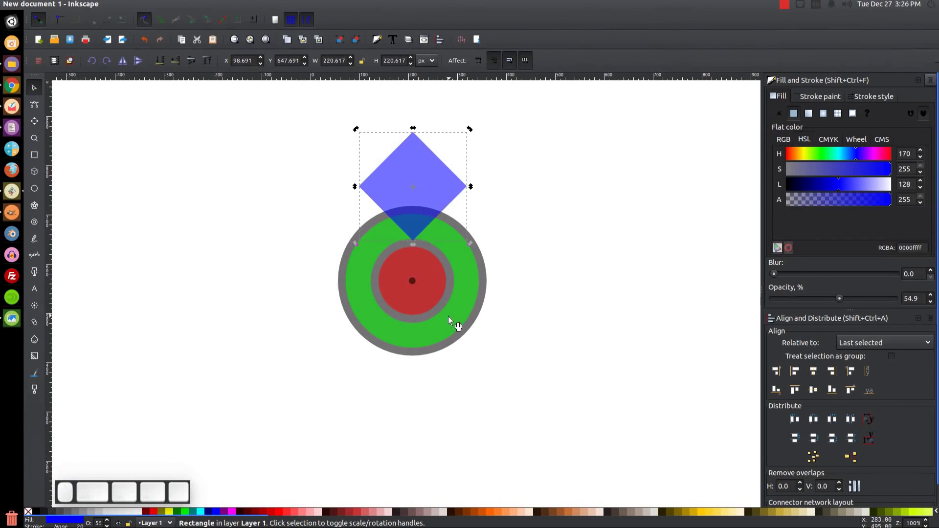
left_click(449, 180)
left_click_drag(470, 187, 427, 183)
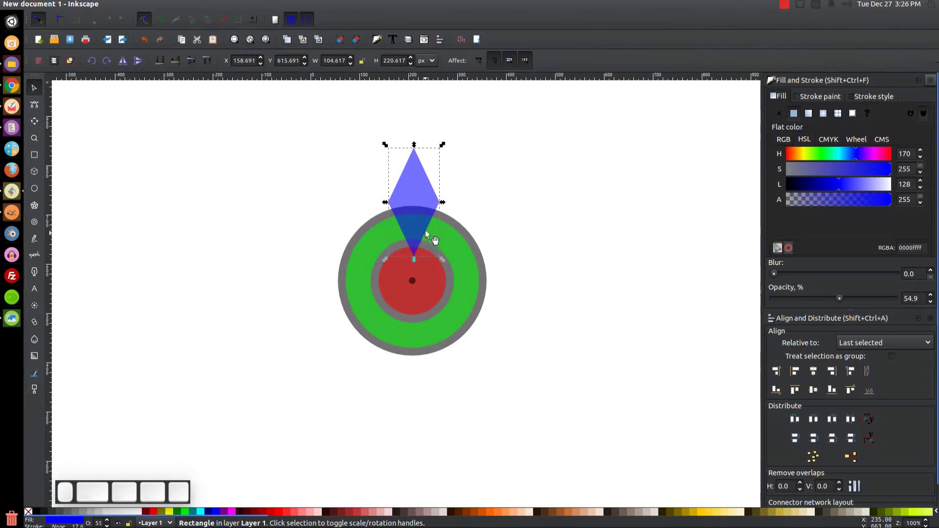
Duplicate the blue diamond, move the copy straight down to the record's lower edge, and unite both diamonds with Union
right_click(425, 201)
left_click(453, 278)
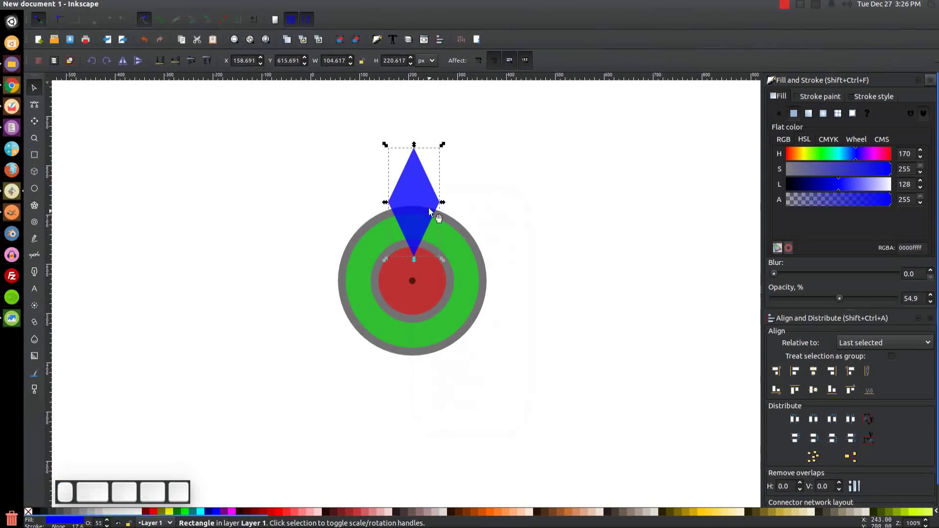
left_click_drag(423, 174, 413, 337)
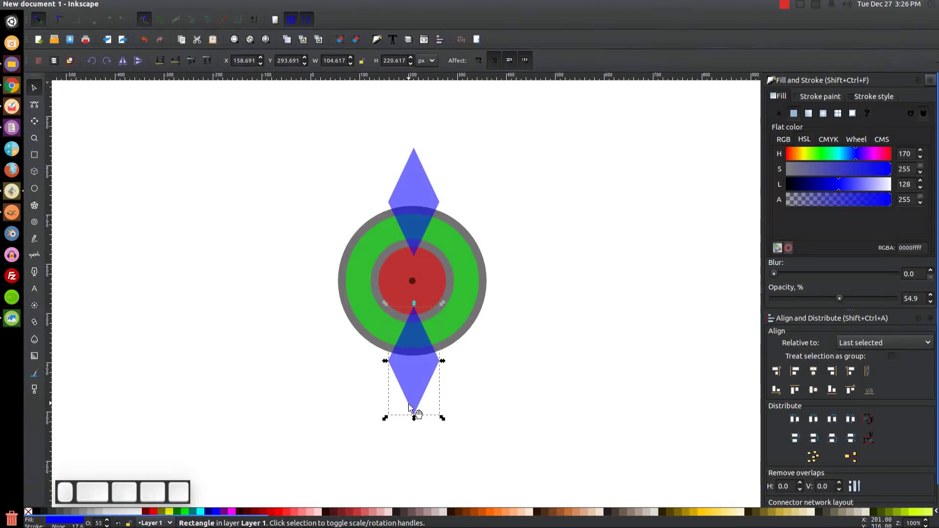
left_click(407, 180, "shift")
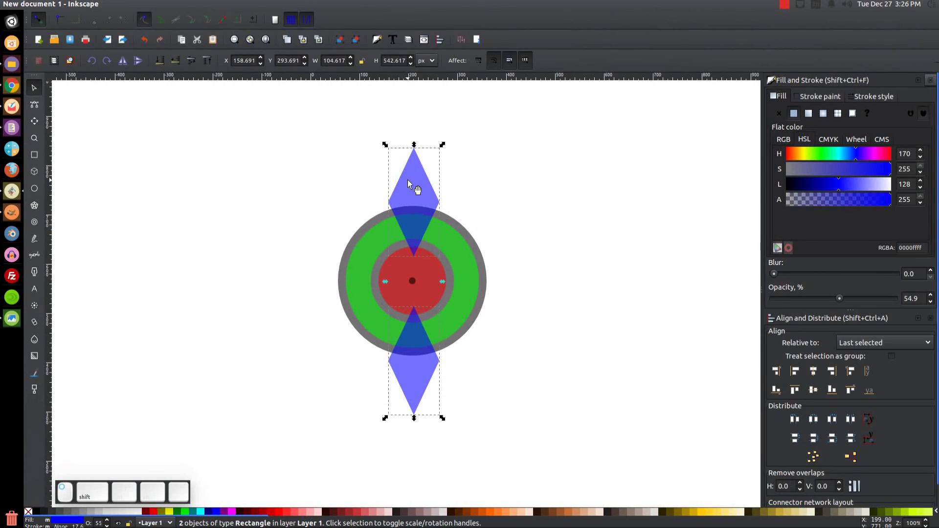
left_click(164, 4)
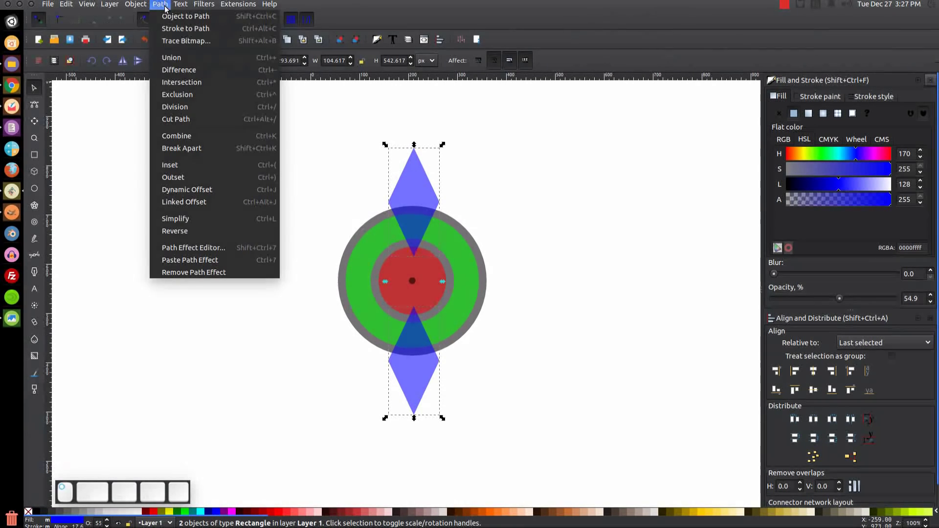
left_click(175, 59)
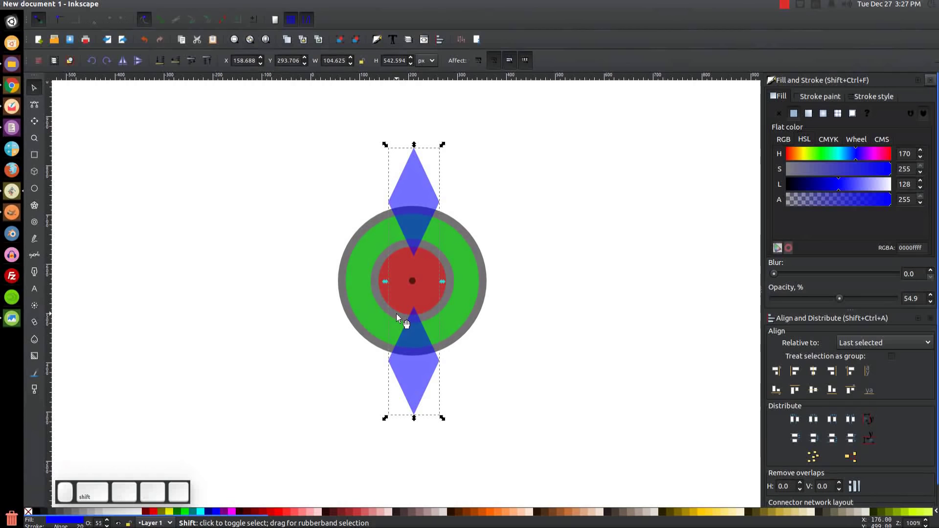
Centre the united diamonds on the green ring along both axes and reduce the two shapes to their Intersection
left_click(454, 242, "shift")
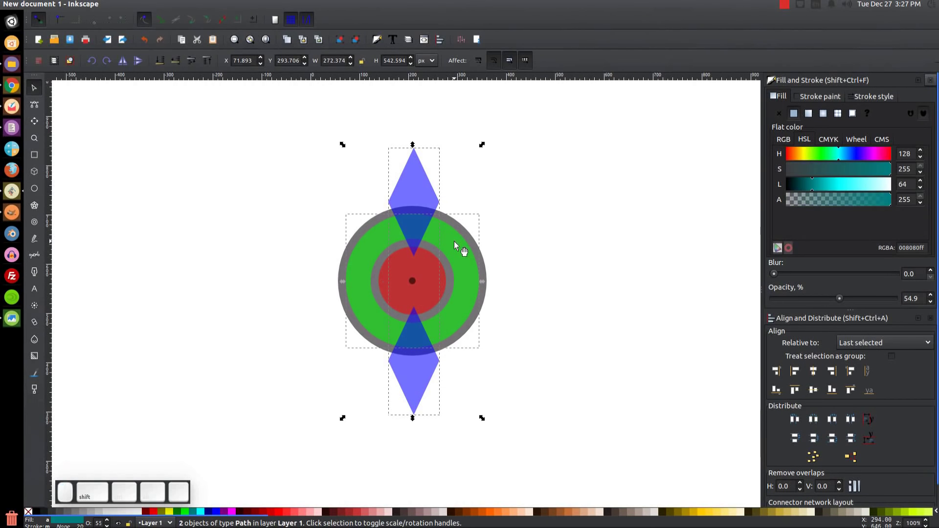
left_click(811, 373)
left_click(813, 390)
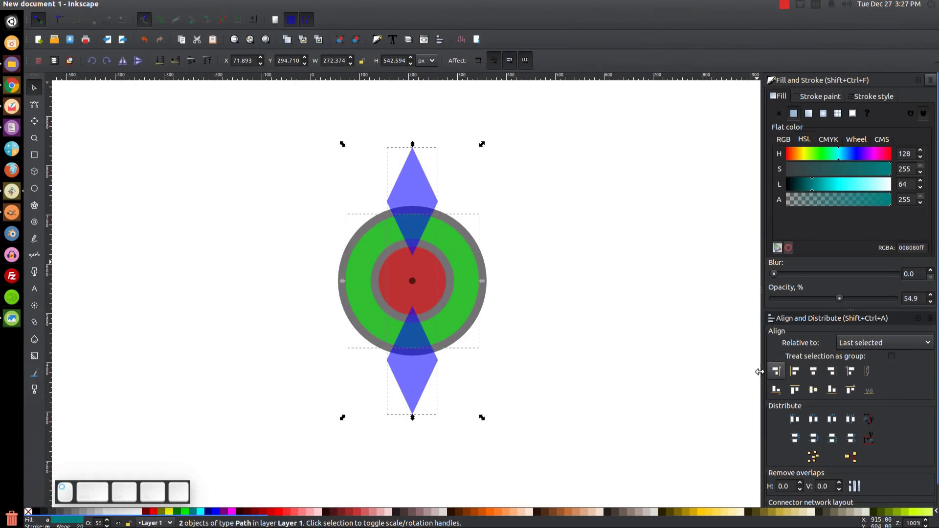
left_click(157, 5)
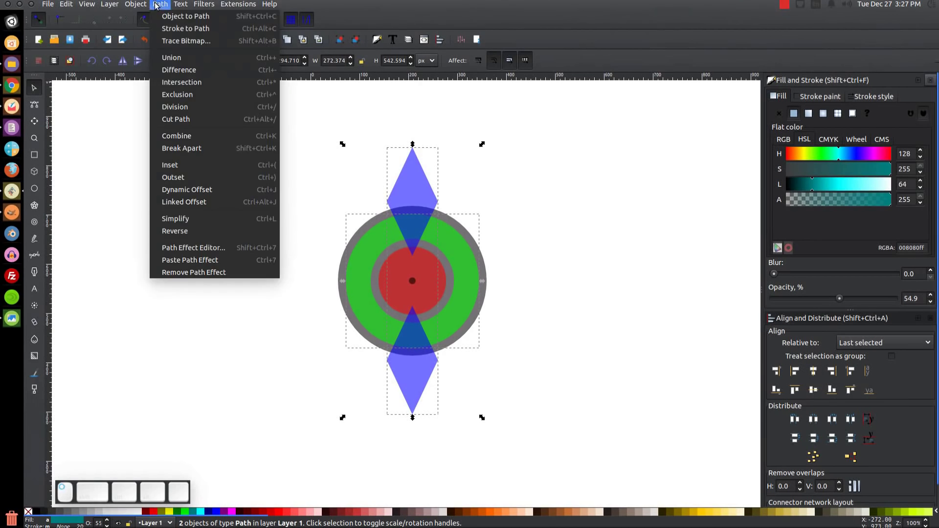
left_click(186, 82)
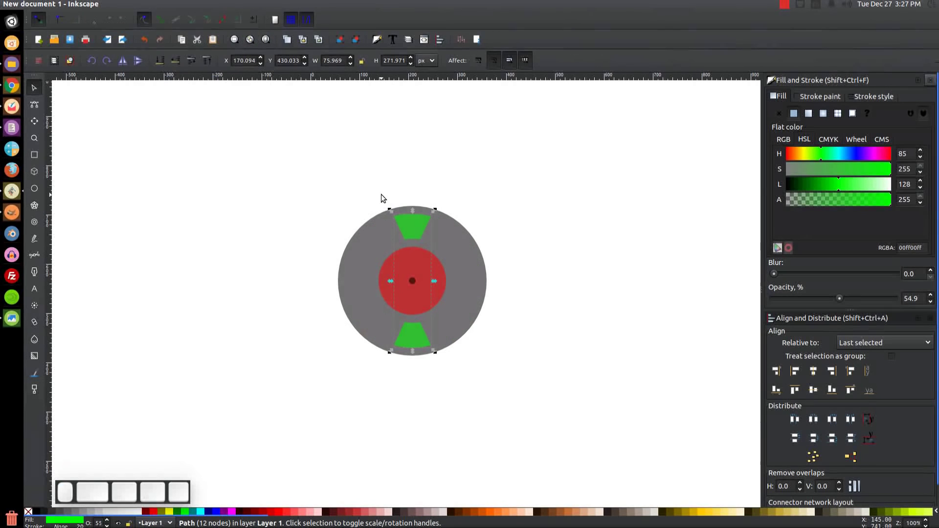
Rotate the two green wedges 60 degrees counter-clockwise about the record's centre and compare their slant with the reference image
left_click(425, 344)
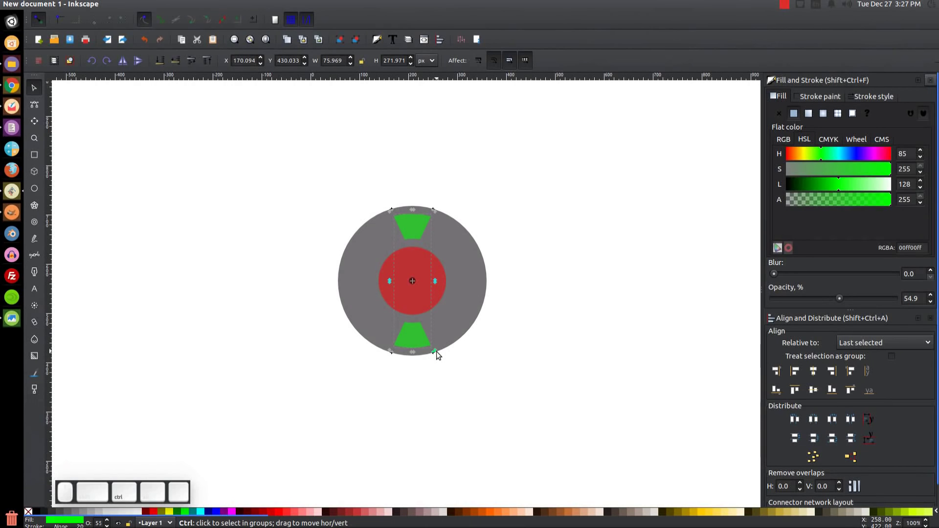
left_click_drag(435, 351, 467, 302)
left_click(12, 318)
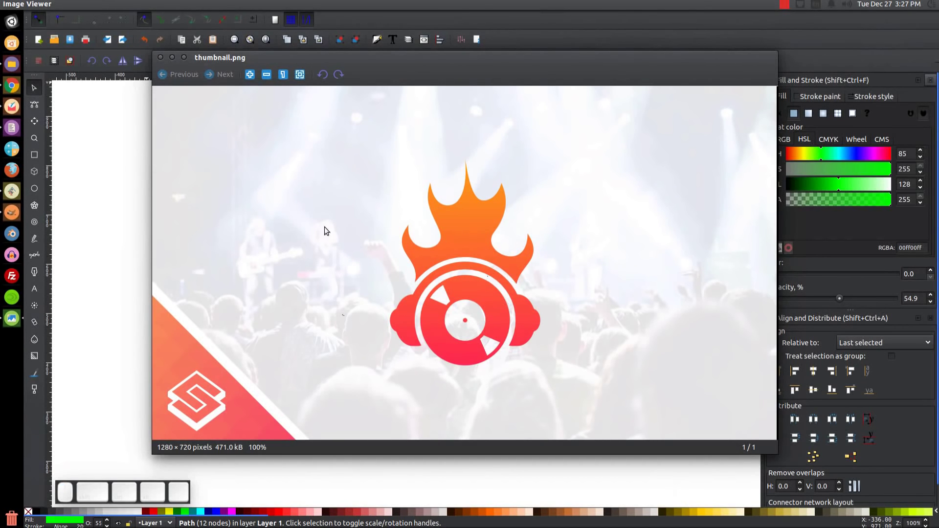
left_click(173, 58)
left_click(566, 280)
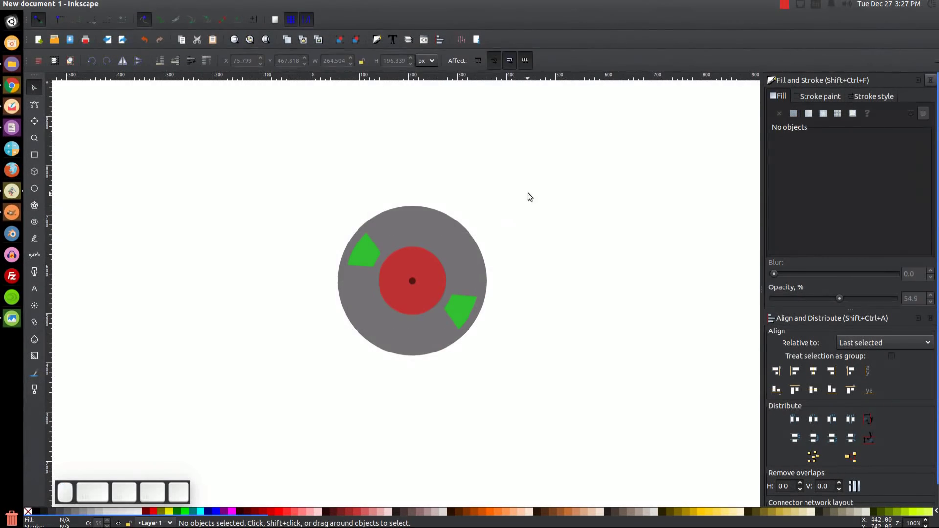
Duplicate the large gray circle, give the copy a red stroke without fill, and enlarge it about its centre to 370 px wide
left_click(433, 228)
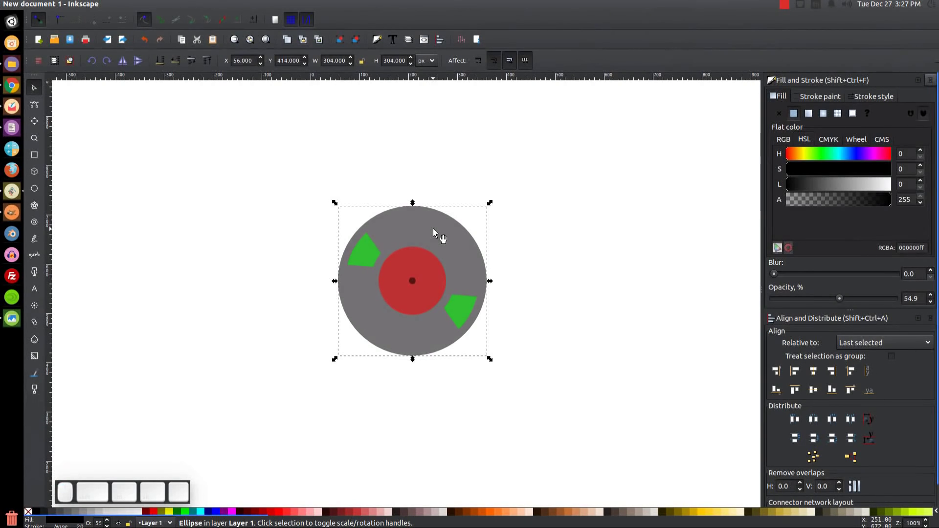
right_click(433, 228)
left_click(457, 303)
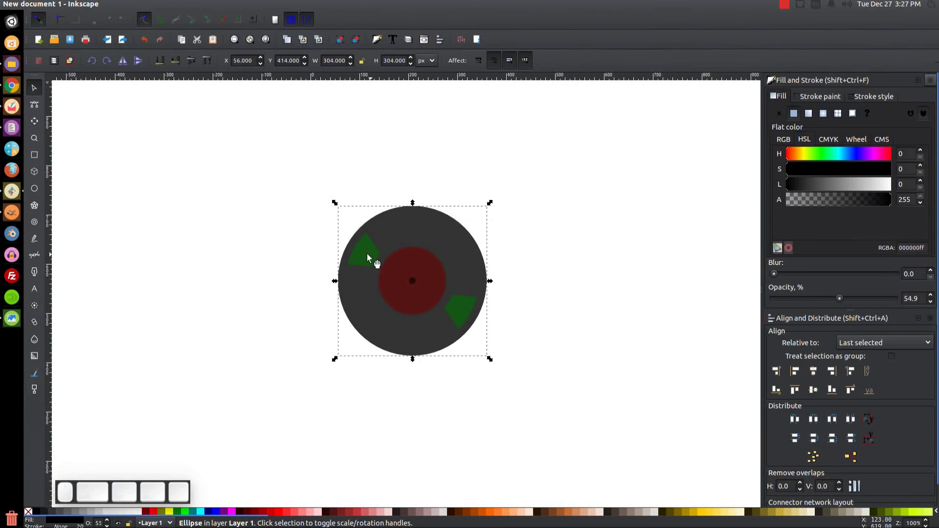
left_click(154, 512, "shift")
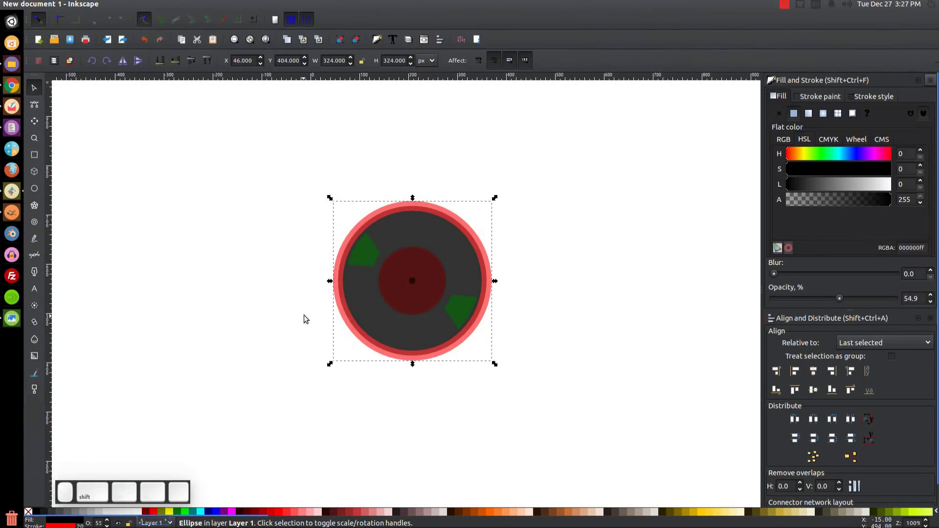
left_click(28, 512)
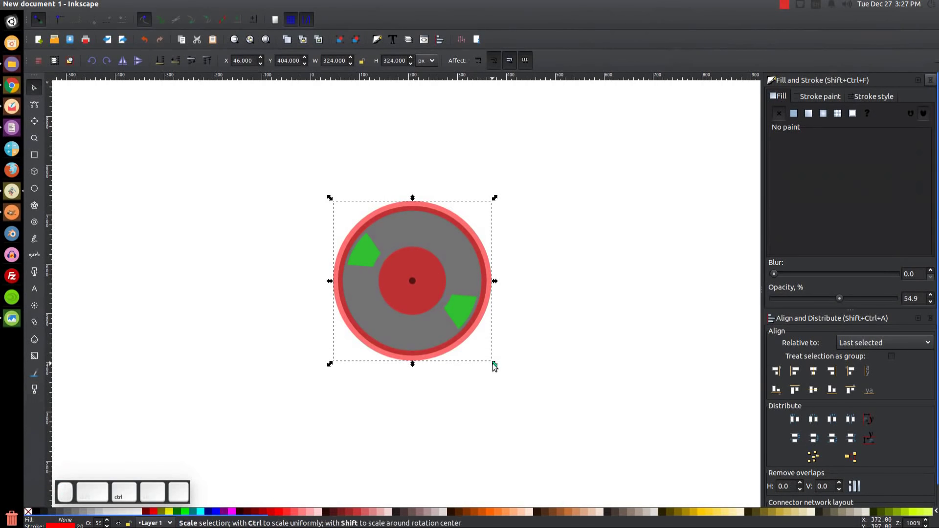
left_click_drag(495, 365, 507, 378)
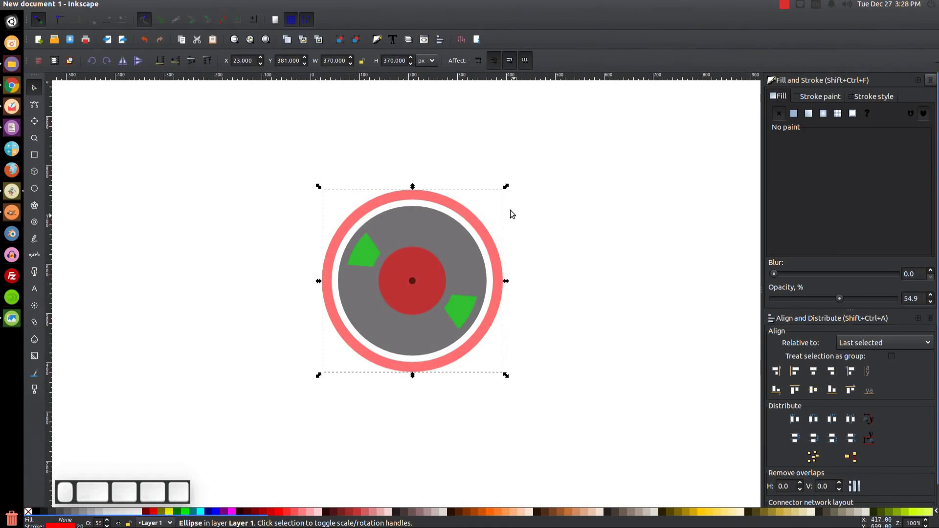
Check the outer ring's thickness in the reference image and set the red circle's stroke width to 25 px
left_click(867, 97)
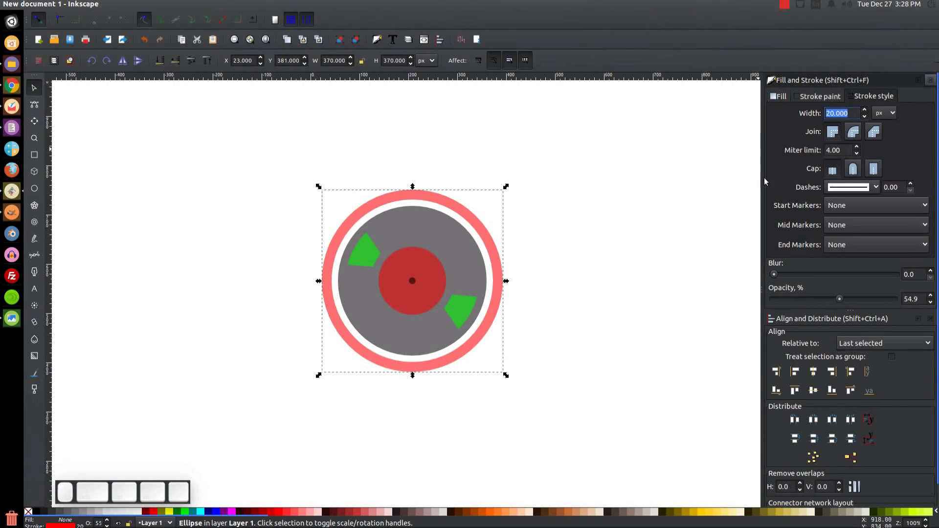
left_click(849, 114)
left_click(8, 321)
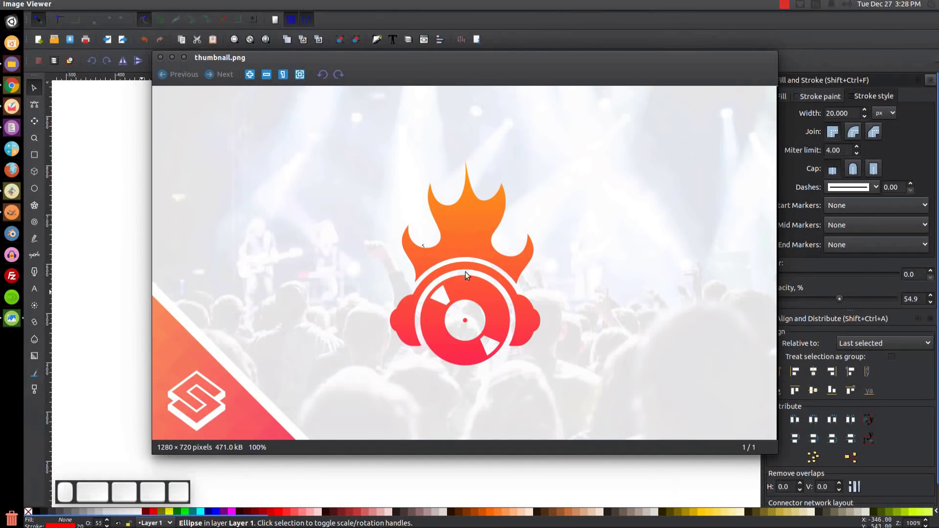
left_click(161, 57)
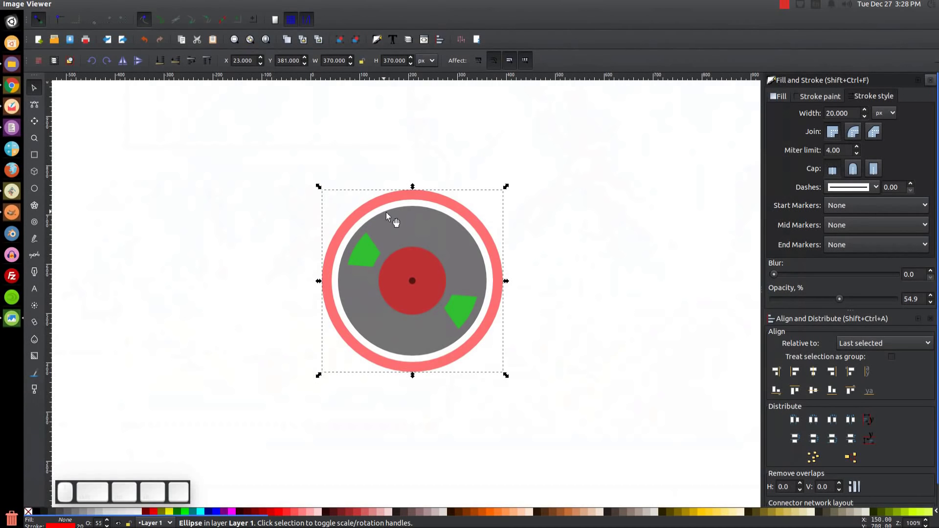
left_click(837, 114)
type("25")
key("Return")
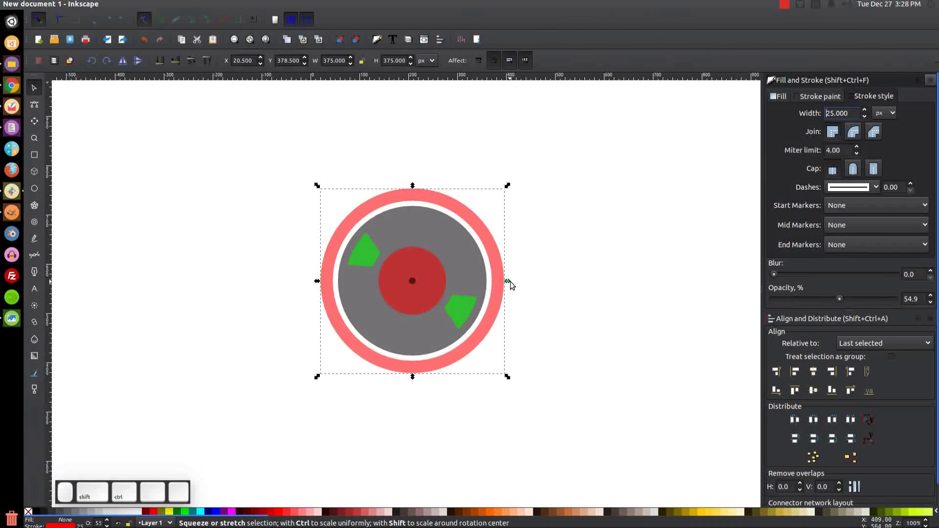
Enlarge the red circle about its centre to 381 px wide and convert its stroke to a path
left_click_drag(511, 281, 511, 283)
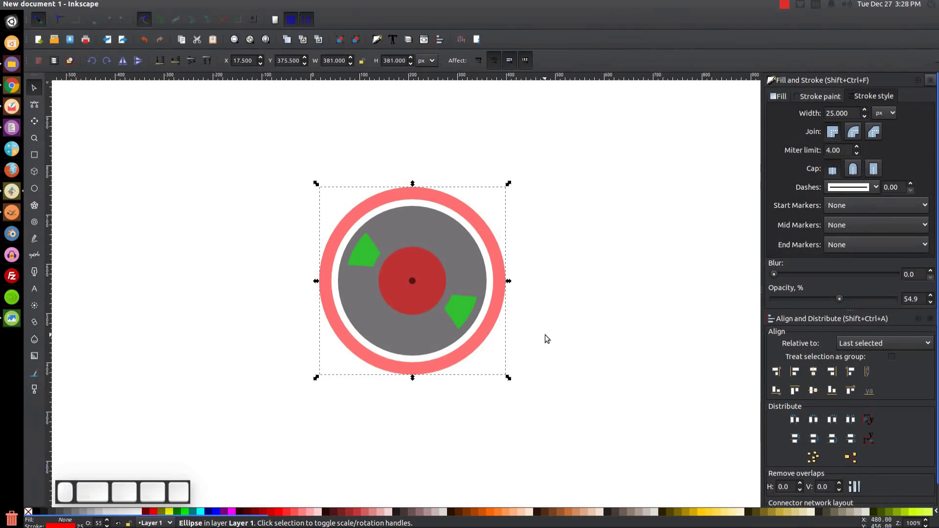
left_click(152, 5)
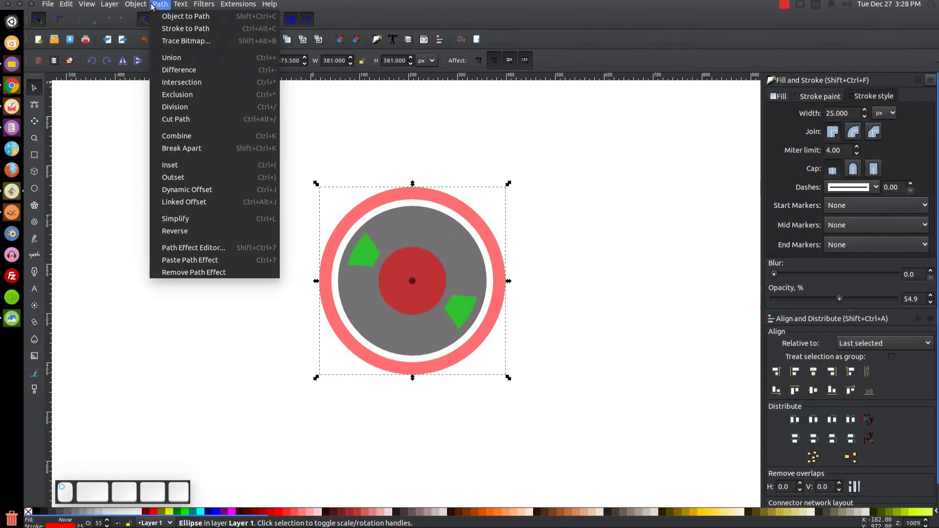
left_click(185, 29)
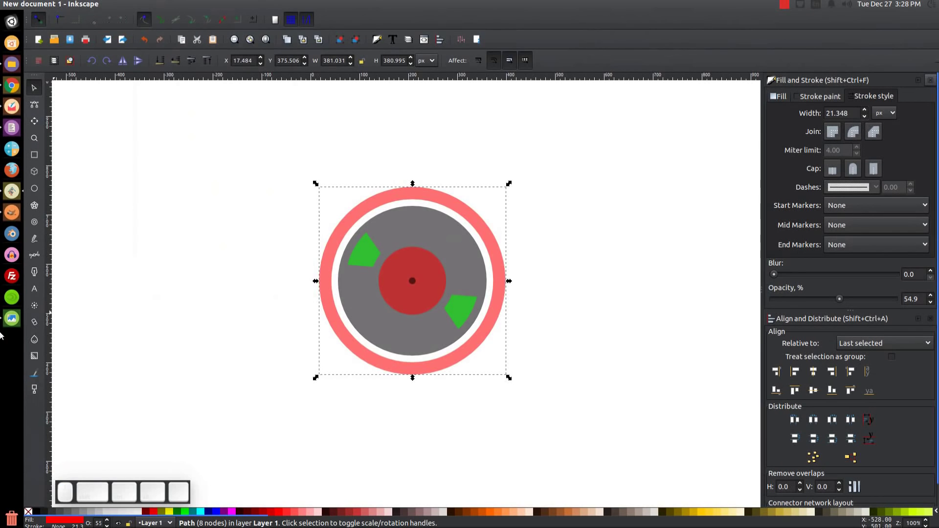
Following the reference's ear cup, draw an upright ellipse over the red ring's left edge and fill it blue without a stroke
left_click(12, 318)
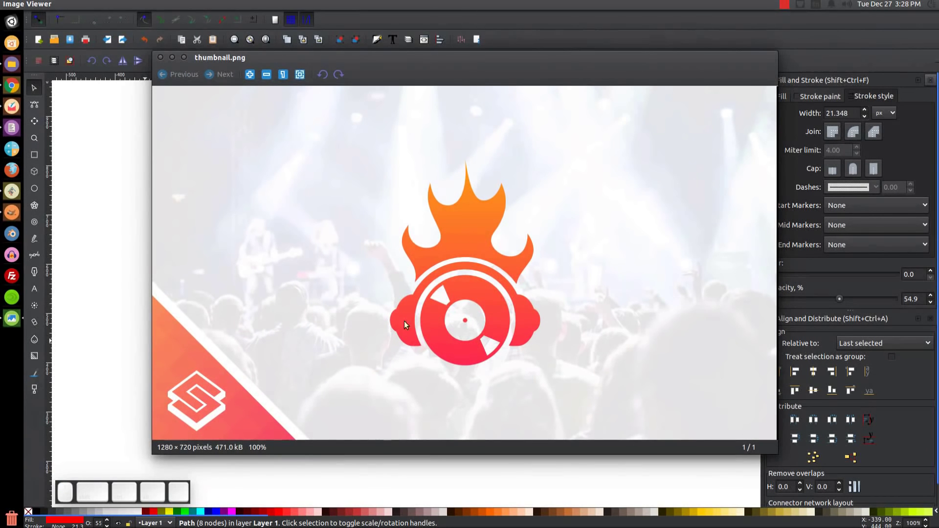
left_click(172, 58)
left_click(34, 189)
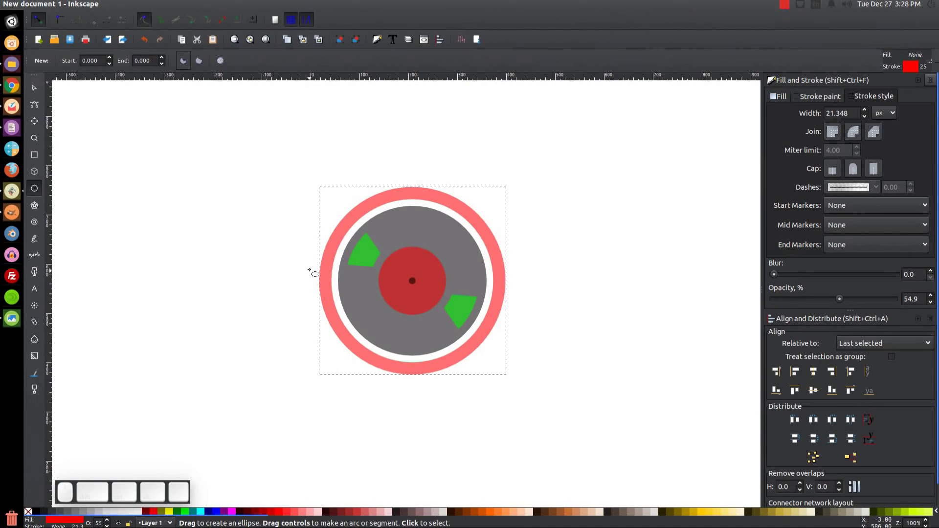
left_click_drag(304, 252, 354, 334)
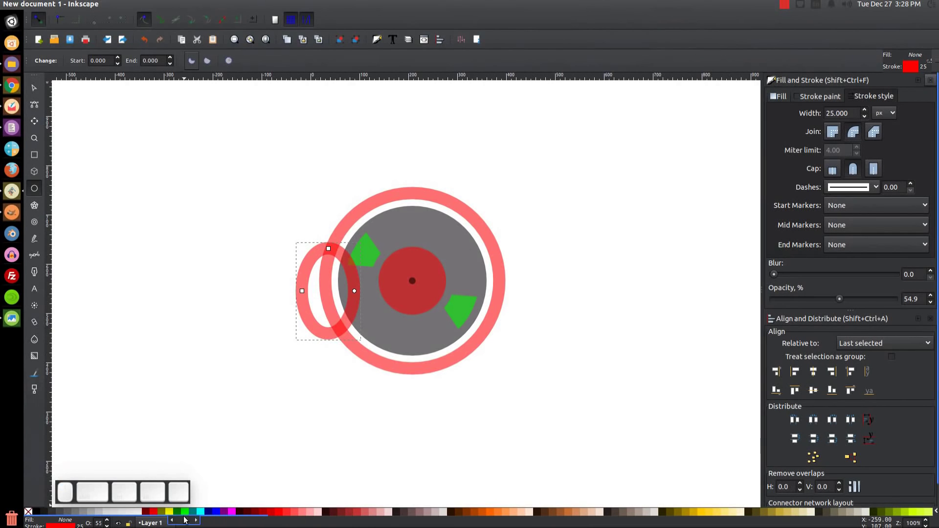
left_click(216, 512)
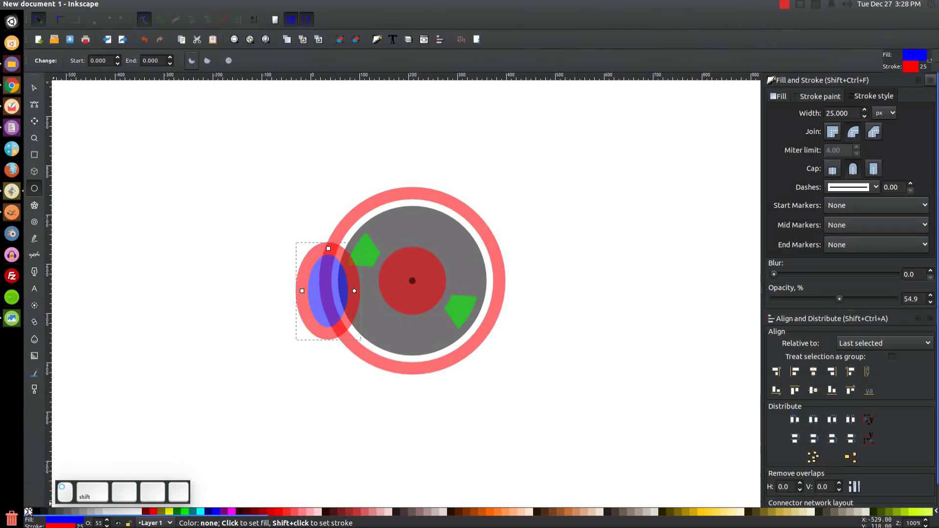
left_click(29, 511, "shift")
Align the blue ellipse with the red ring's centre on the horizontal axis
left_click(34, 88)
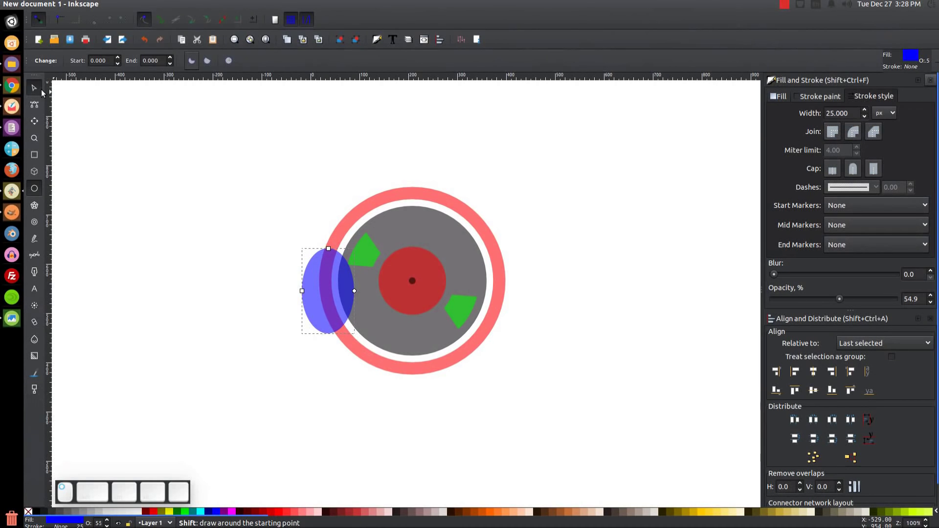
left_click(498, 264, "shift")
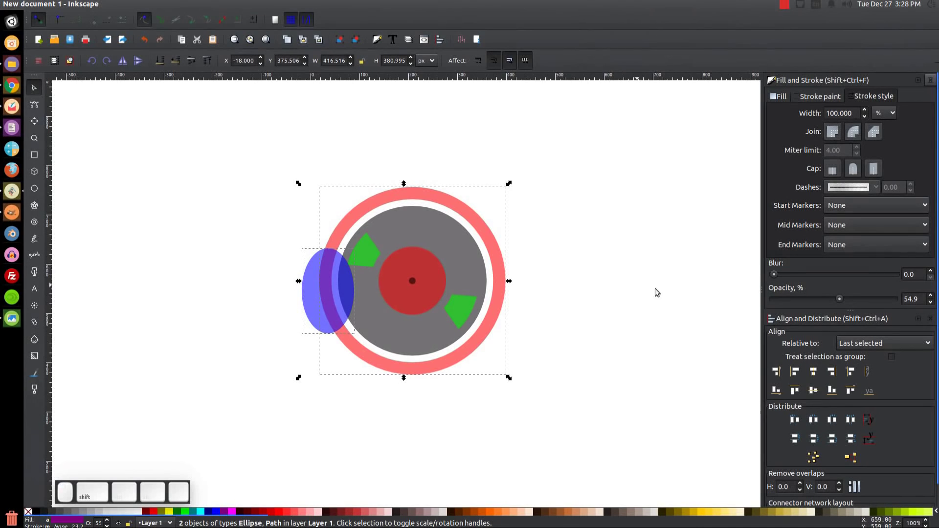
left_click(813, 391)
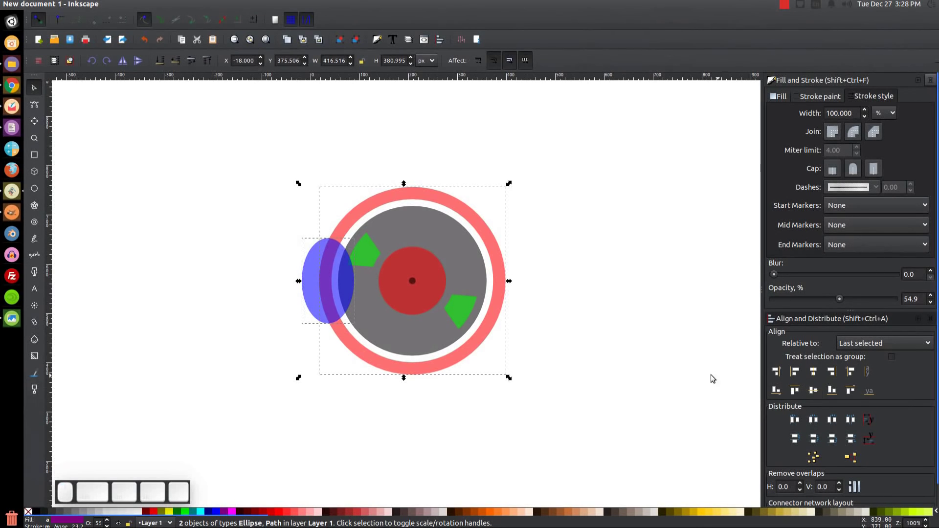
Duplicate the blue ellipse, shrink the copy proportionally to about 63 by 102 px, and place it over the original's outer left edge
left_click(615, 292)
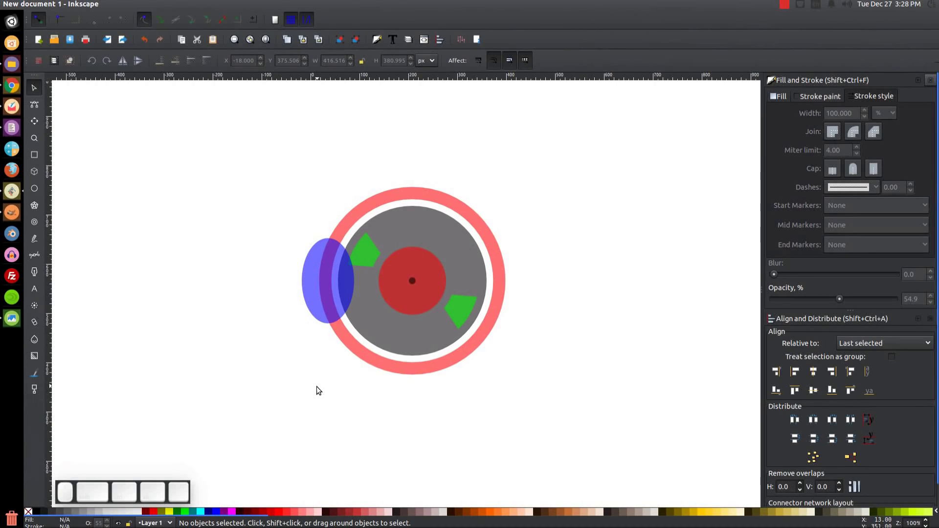
left_click(342, 262)
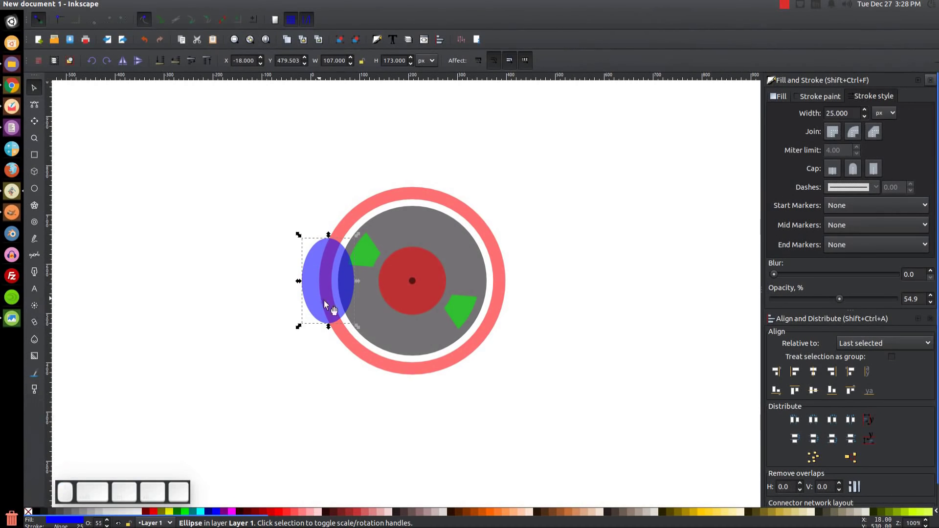
right_click(326, 262)
left_click(354, 342)
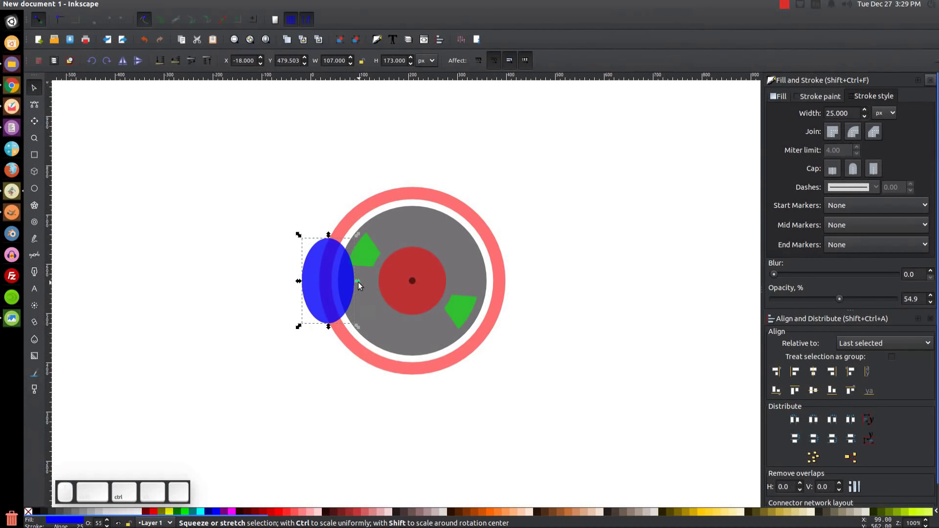
left_click_drag(353, 281, 313, 279)
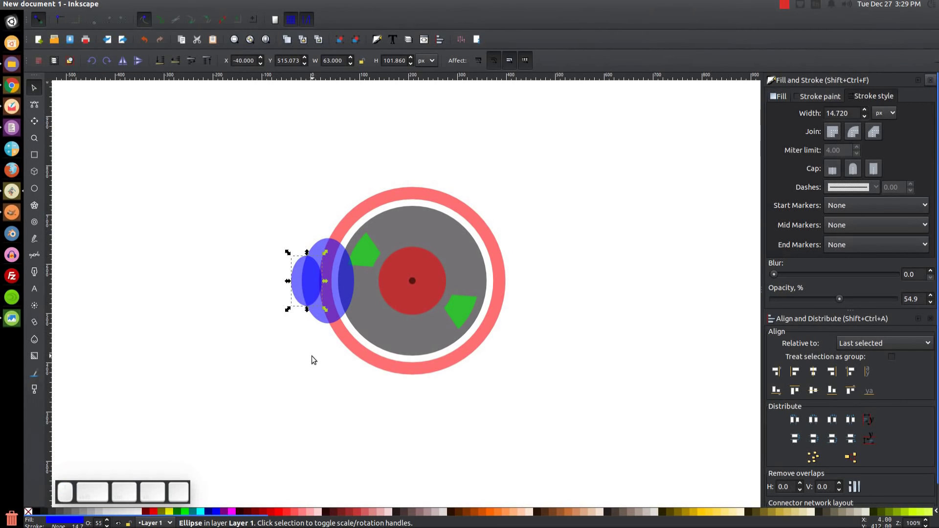
Unite the small and large blue ellipses into a single ear cup shape
left_click(322, 242, "shift")
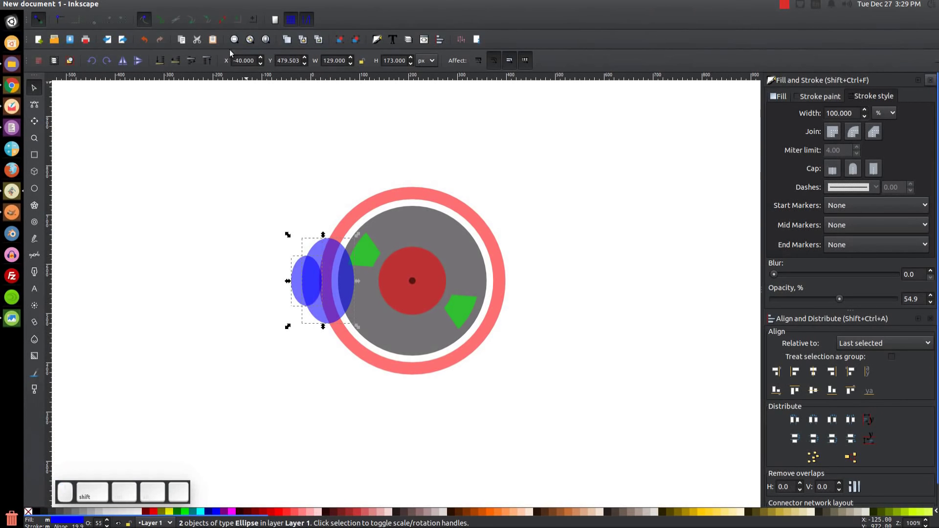
left_click(160, 4)
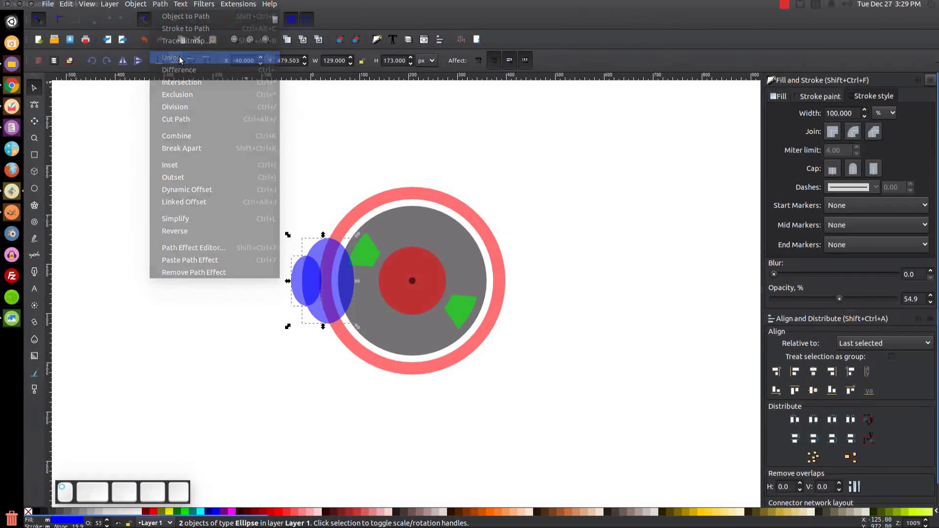
left_click(180, 59)
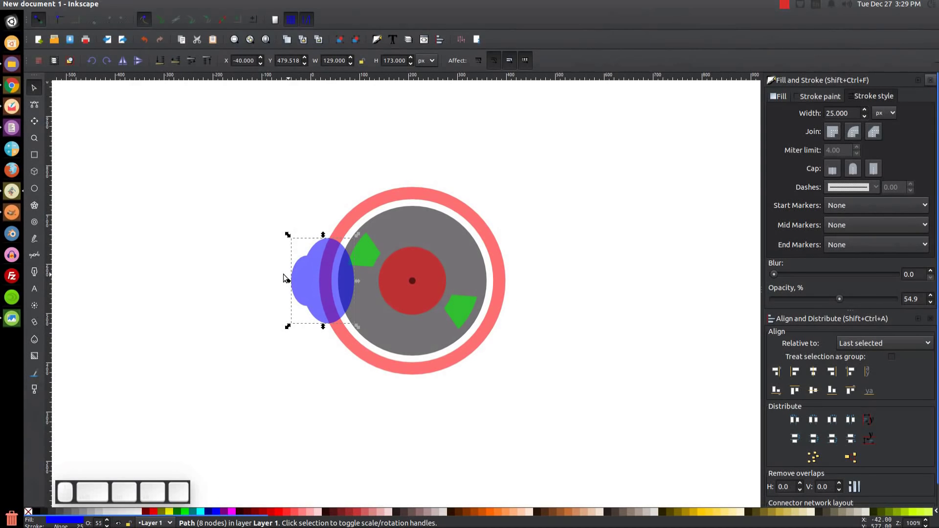
Duplicate the blue ear cup, flip the copy horizontally, and place it over the red ring's right edge
right_click(327, 263)
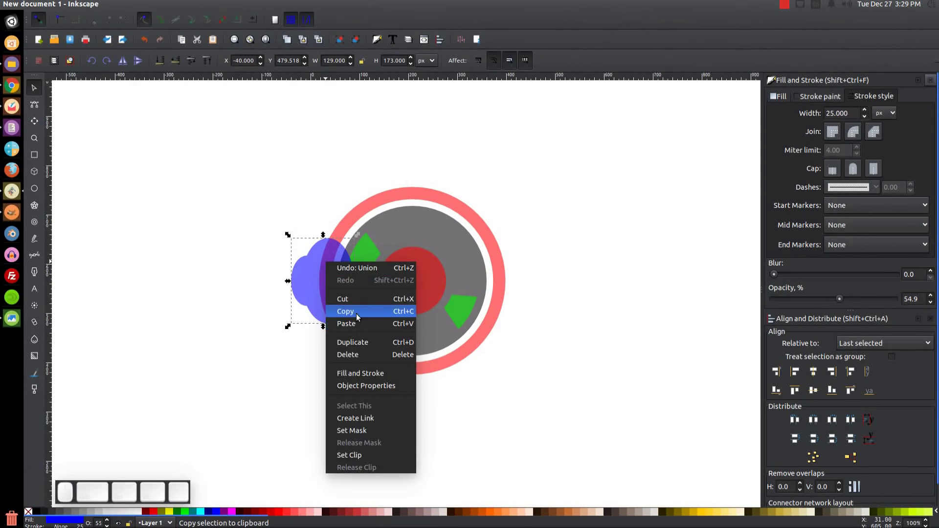
left_click(353, 343)
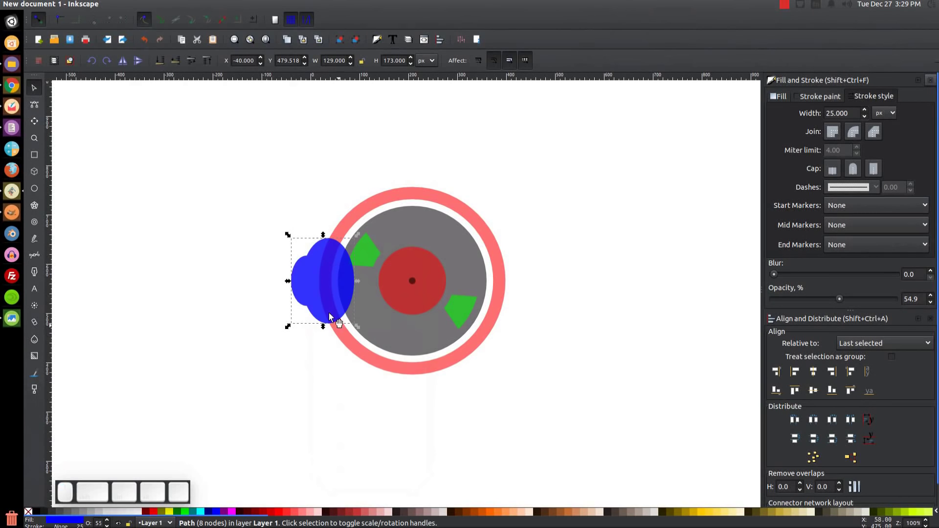
left_click(123, 60)
left_click_drag(328, 279, 512, 281)
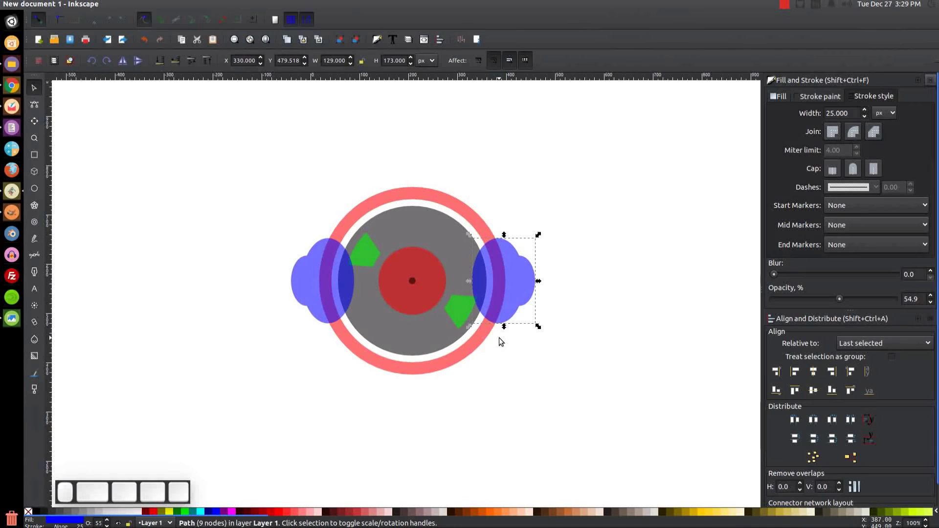
Unite both blue ear cups into one path and centre it on the red ring's vertical axis
left_click(315, 257, "shift")
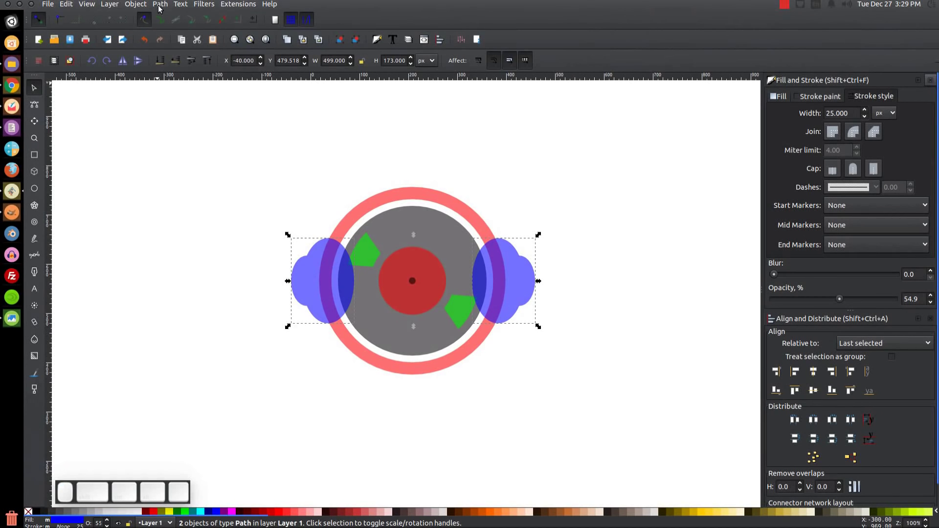
left_click(160, 5)
left_click(179, 59)
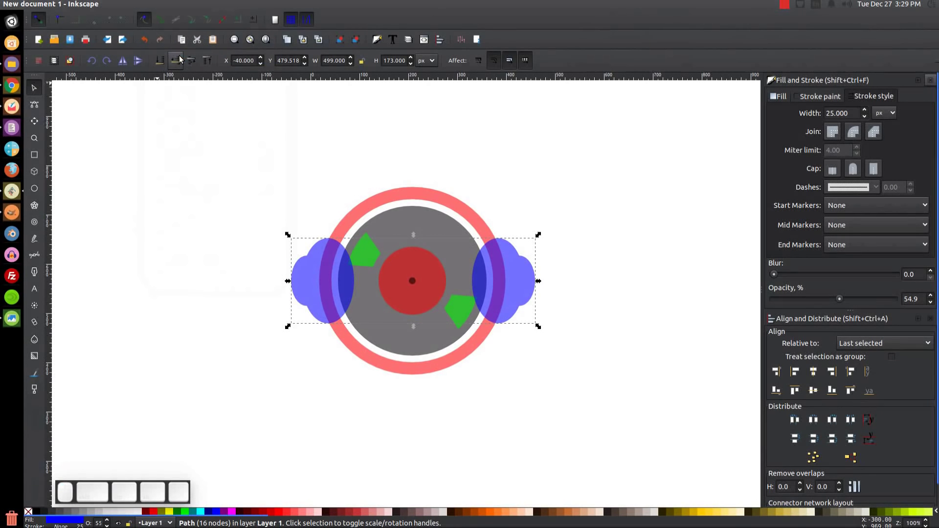
left_click(417, 188, "shift")
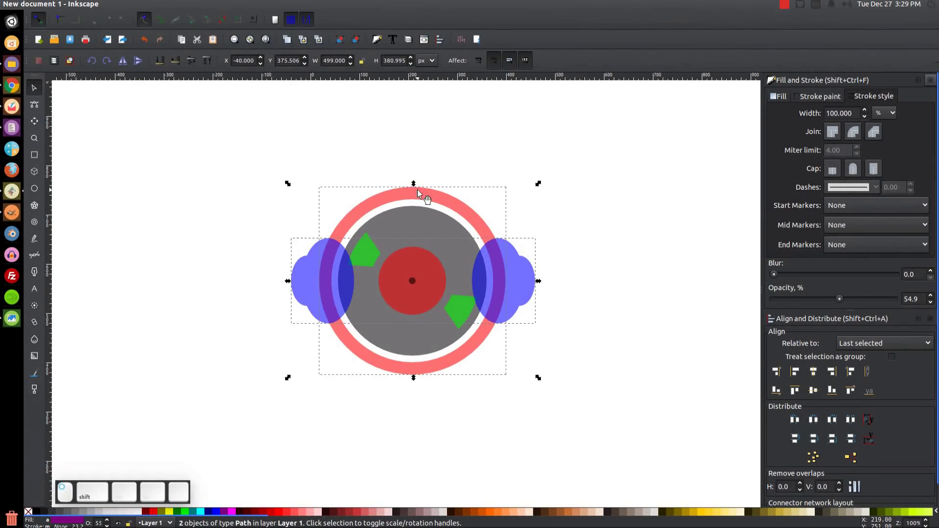
left_click(814, 373)
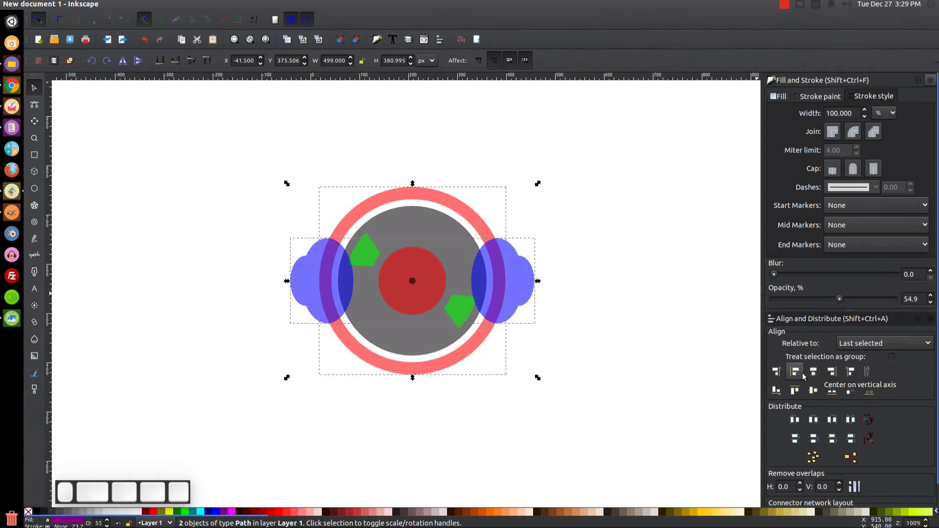
Duplicate the ear cups and red ring, reduce the copies to their Intersection, and fill the overlap green
right_click(500, 262)
left_click(524, 342)
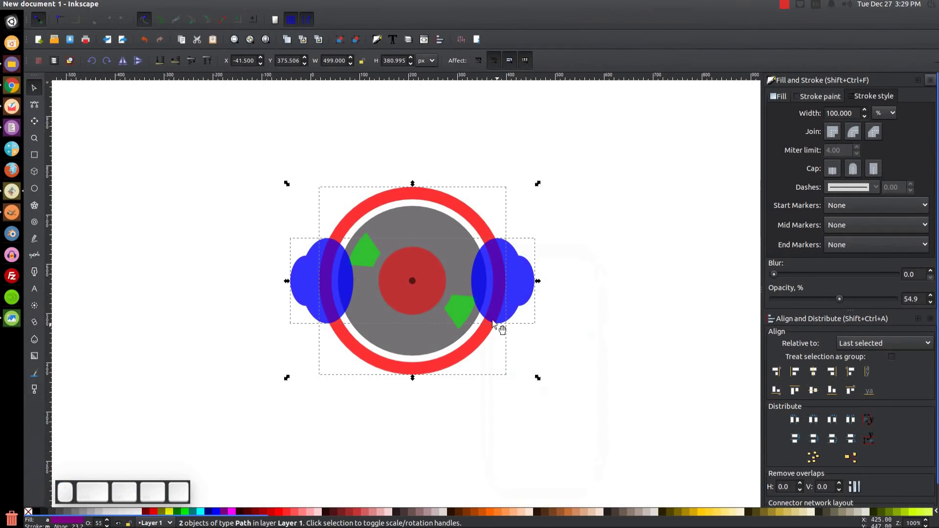
left_click(160, 4)
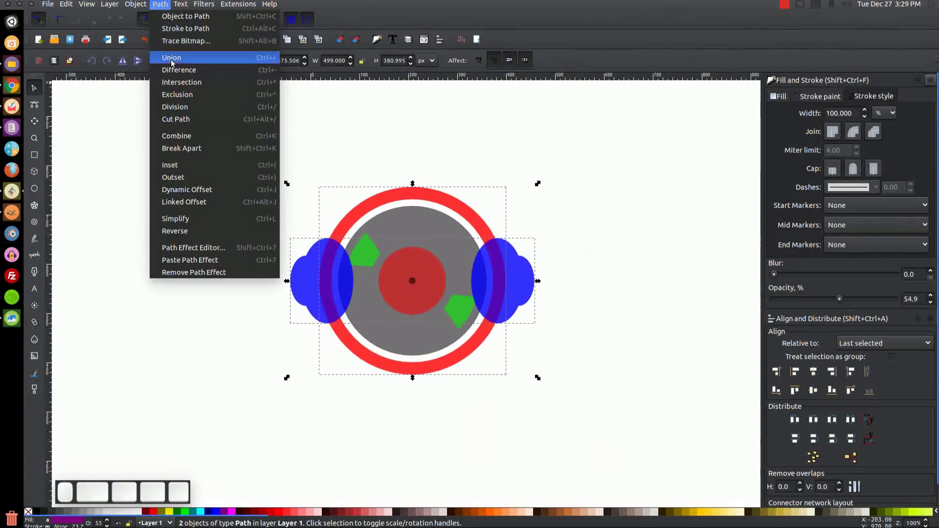
left_click(171, 83)
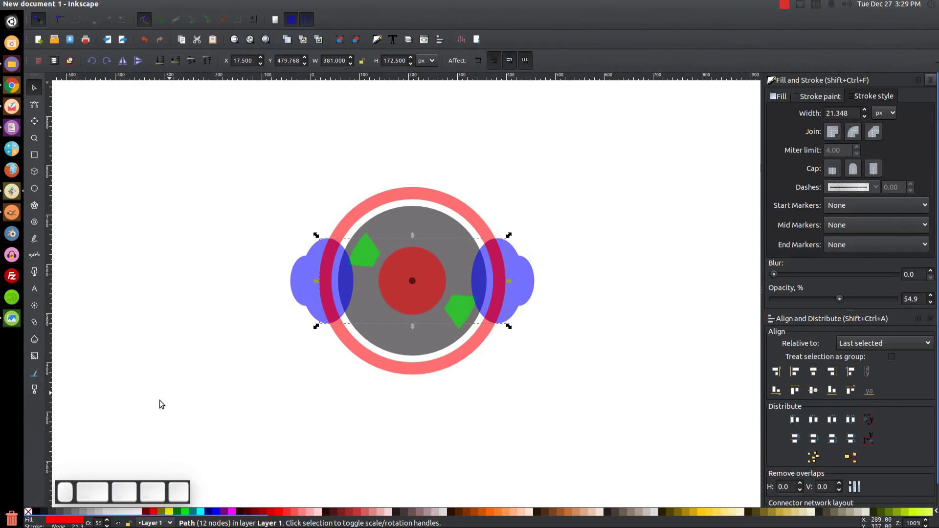
left_click(184, 511)
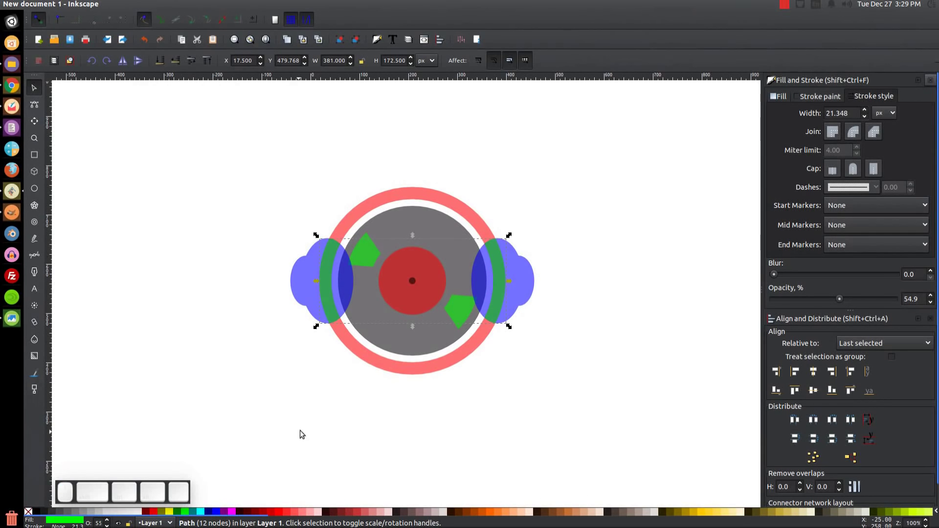
Subtract a duplicate of the green overlap pieces from the blue ear cups using Difference
right_click(498, 258)
left_click(524, 337)
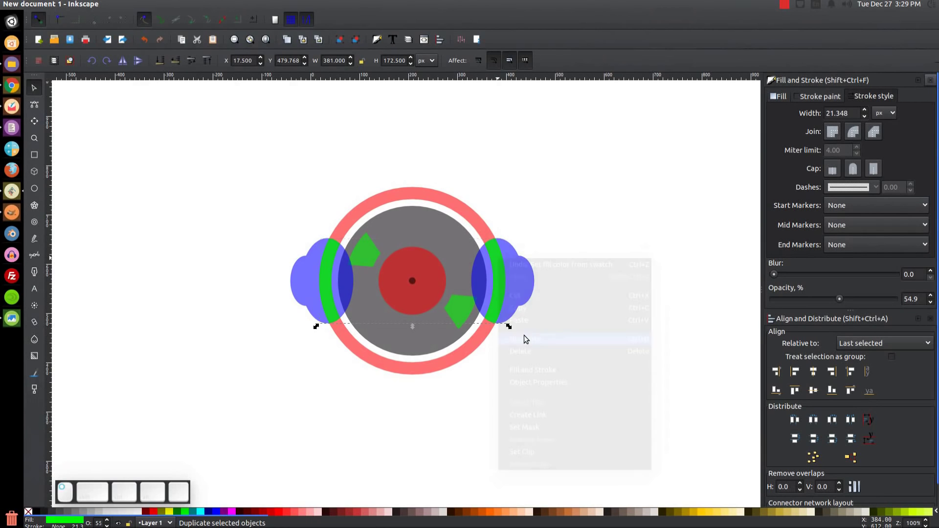
key("shift")
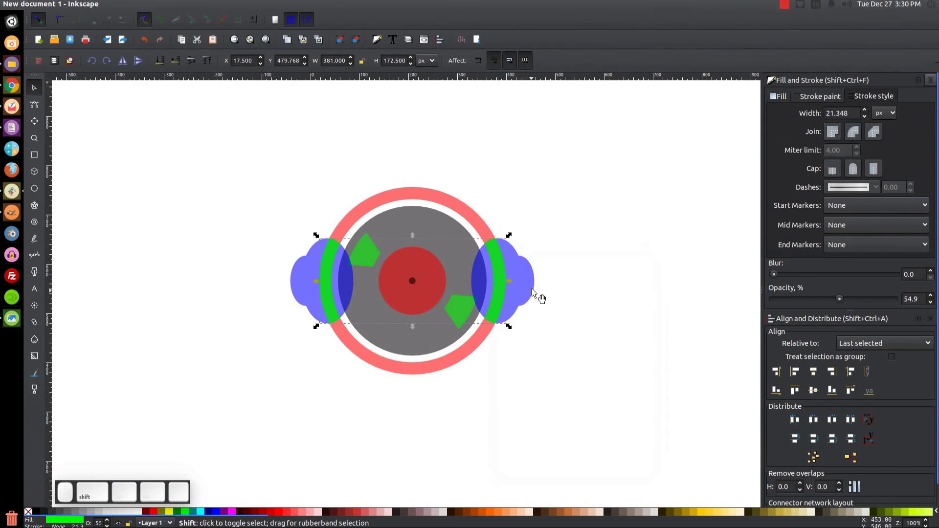
left_click(522, 280, "shift")
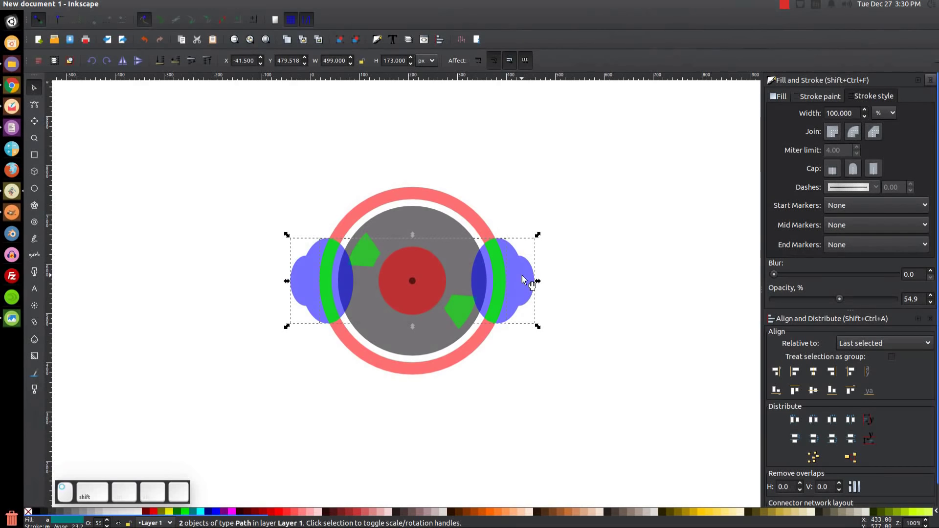
left_click(160, 4)
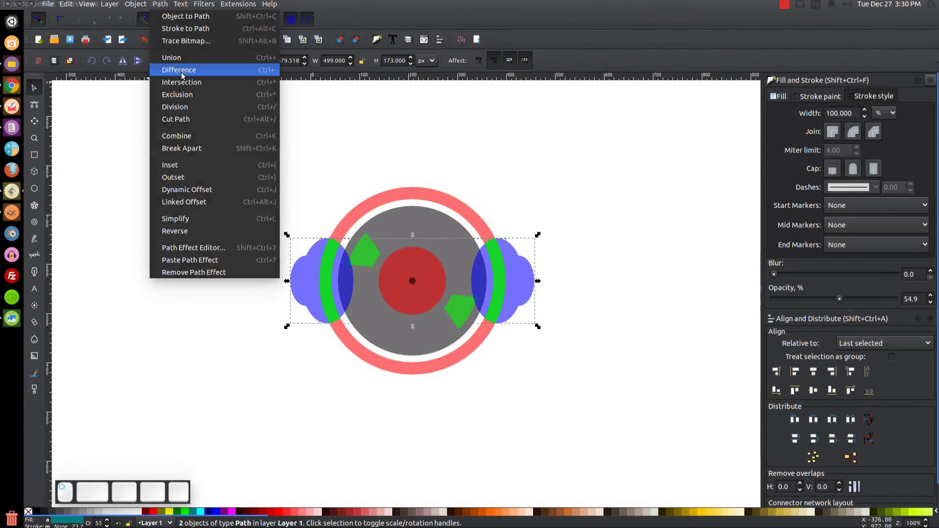
left_click(181, 72)
Break the blue ear cup path apart and delete every piece except the two outer cup shapes
left_click(160, 4)
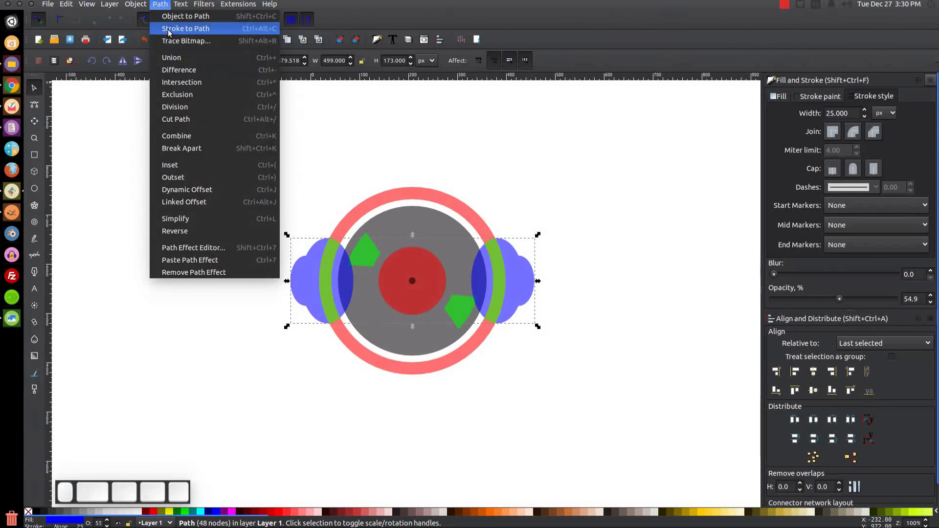
left_click(176, 148)
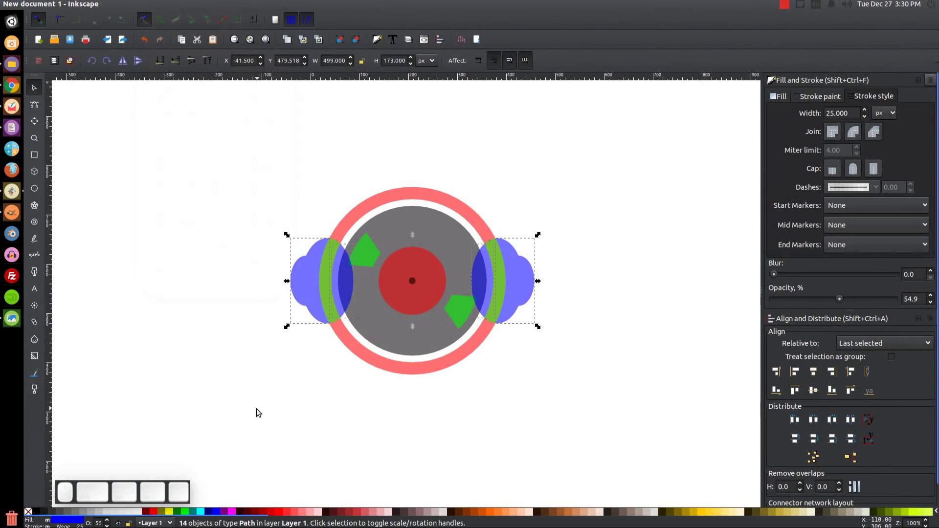
key("shift")
left_click(295, 275, "shift")
left_click(527, 271, "shift")
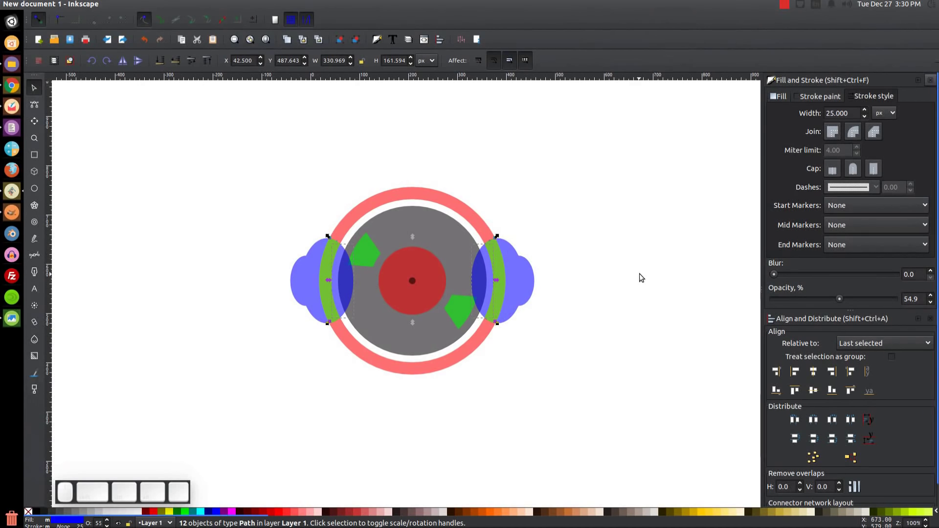
key("Delete")
key("Delete")
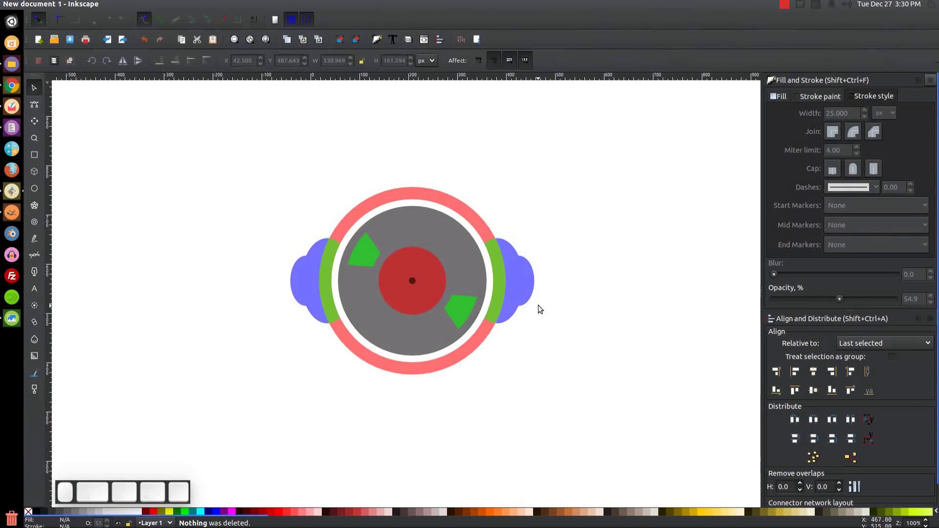
Subtract a duplicate of the green cushion pieces from the red ring using Difference
left_click(499, 266)
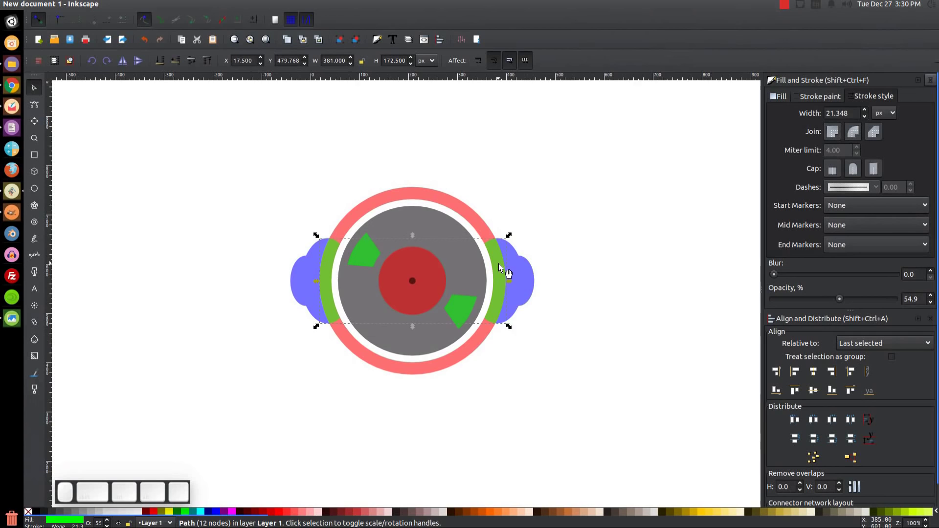
right_click(499, 267)
left_click(520, 345)
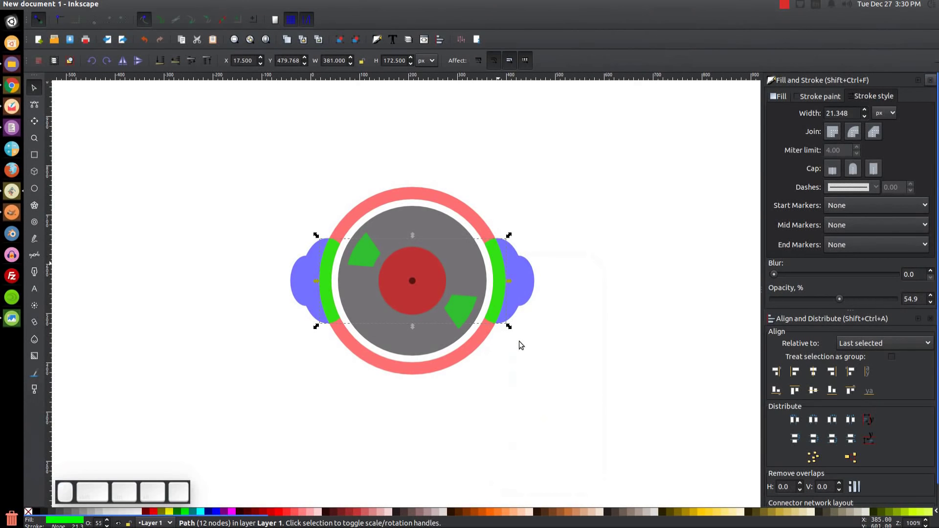
left_click(401, 192, "shift")
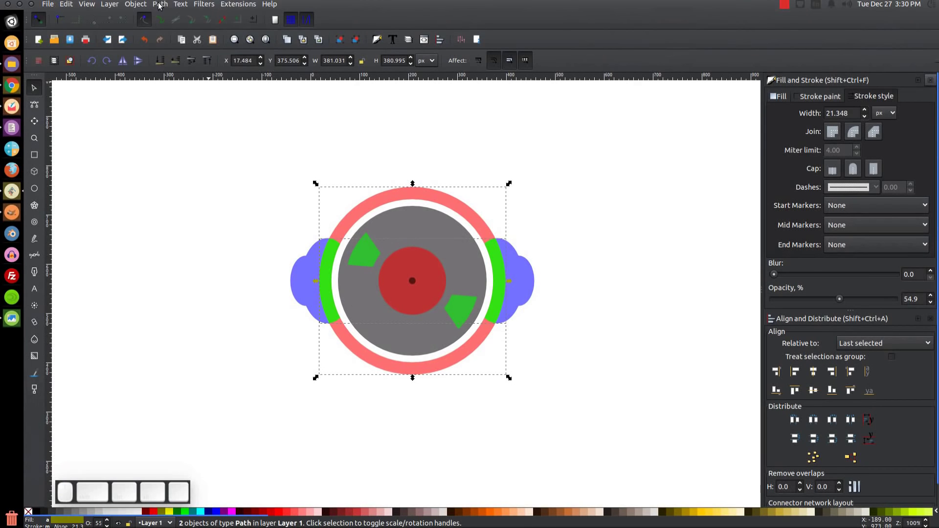
left_click(160, 4)
left_click(179, 69)
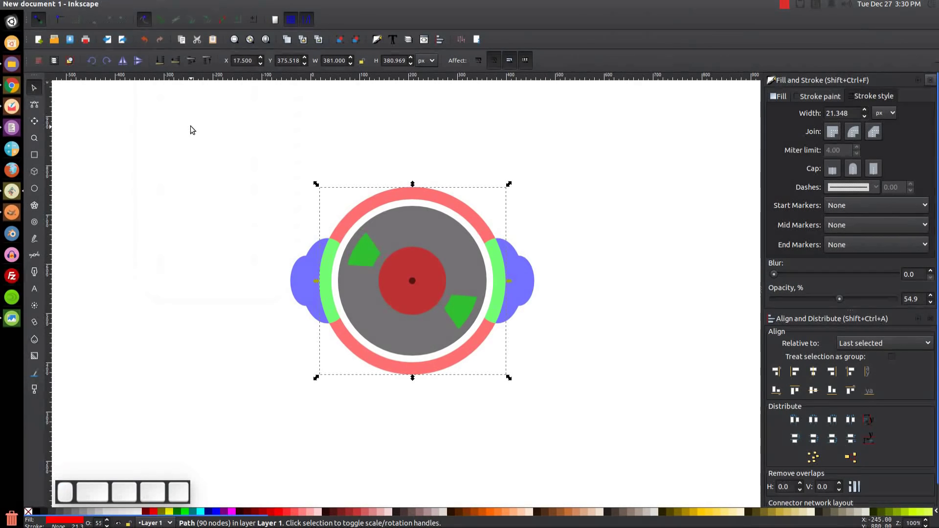
Break the red ring path apart and delete the leftover fragments, keeping only the upper and lower arcs
left_click(162, 5)
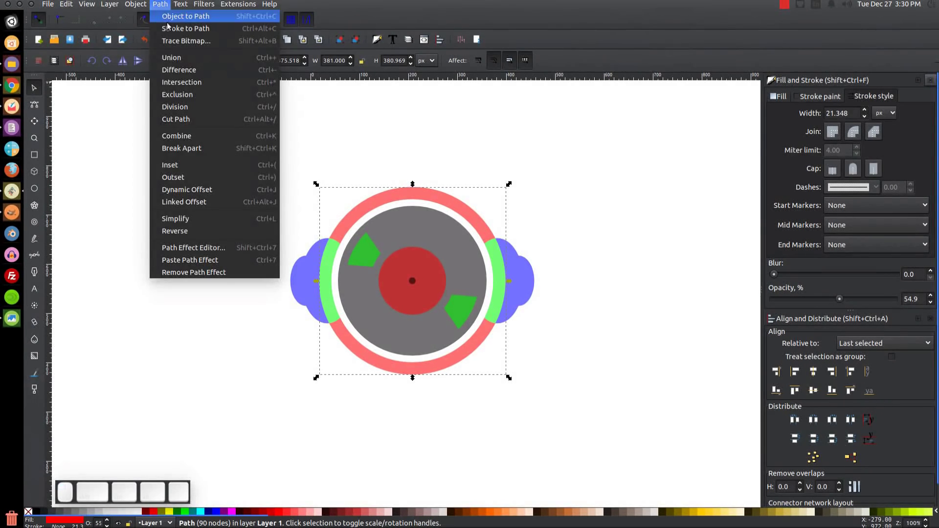
left_click(184, 148)
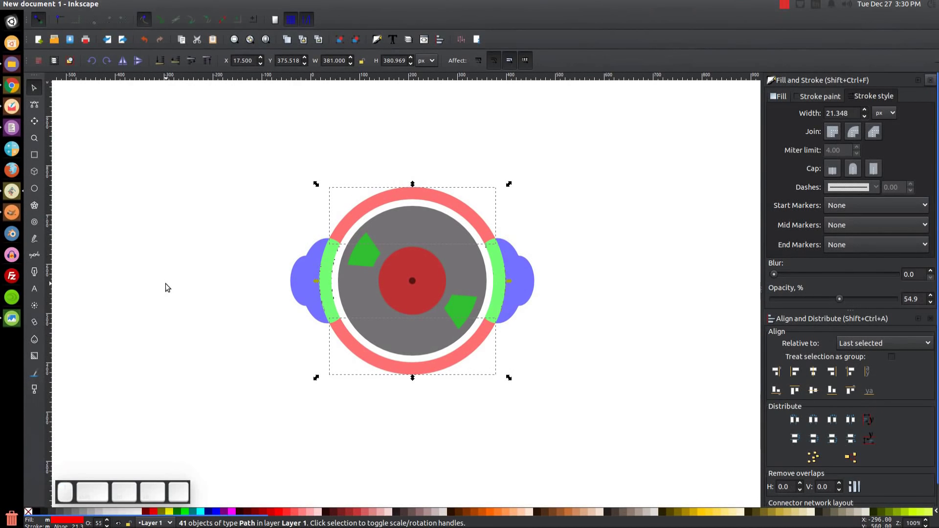
left_click(413, 196, "shift")
left_click(453, 365, "shift")
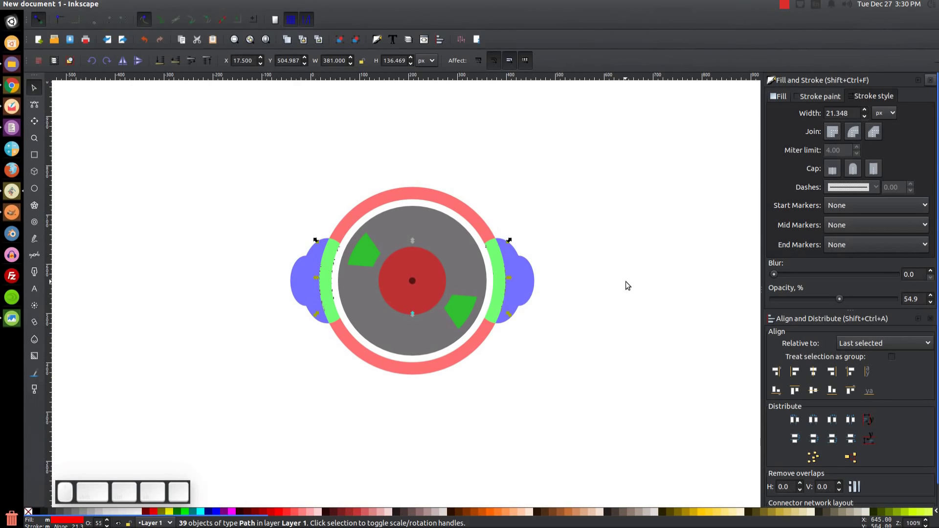
key("Delete")
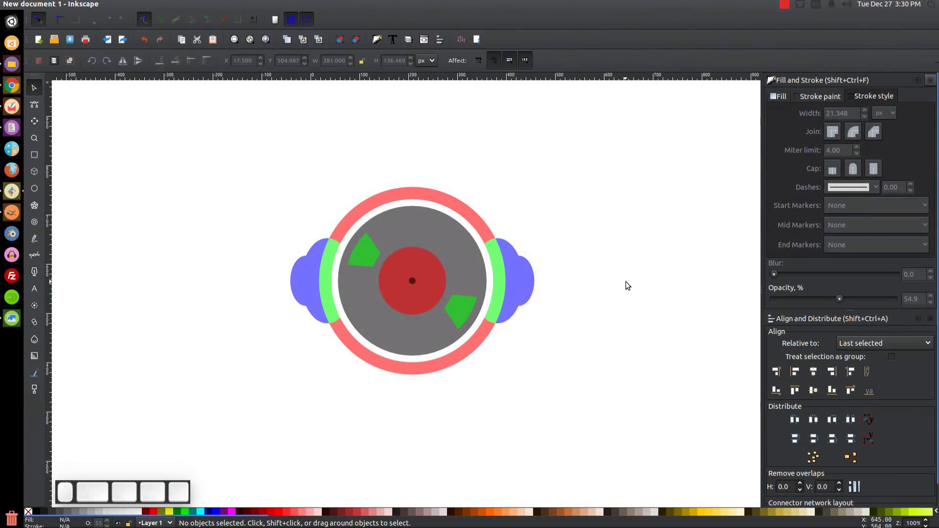
Move the lower red arc away from the headphones to the empty area below and right of the record
mouse_move(464, 355)
left_mouse_down()
mouse_move(443, 425)
mouse_move(639, 379)
left_mouse_up()
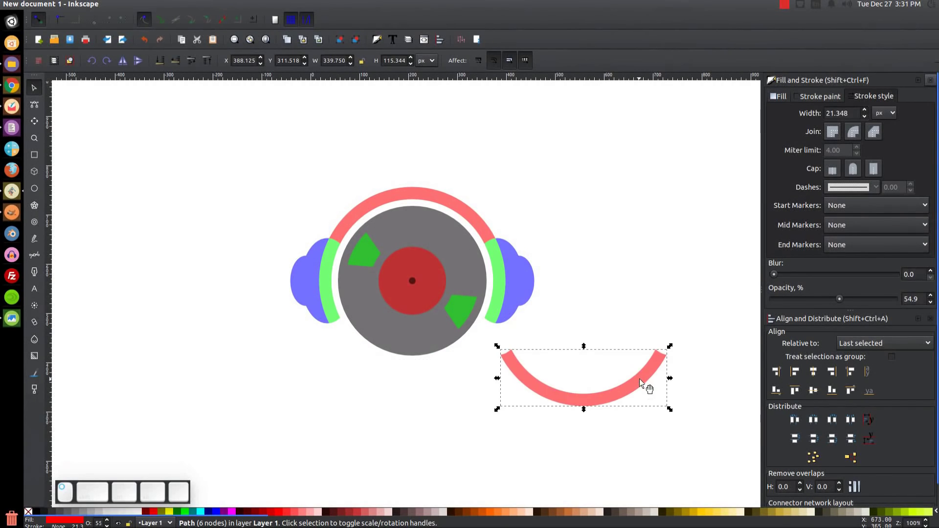
Delete the separated lower red arc and merge the headband, green cushions and blue ear cups into one shape with Union
key("Delete")
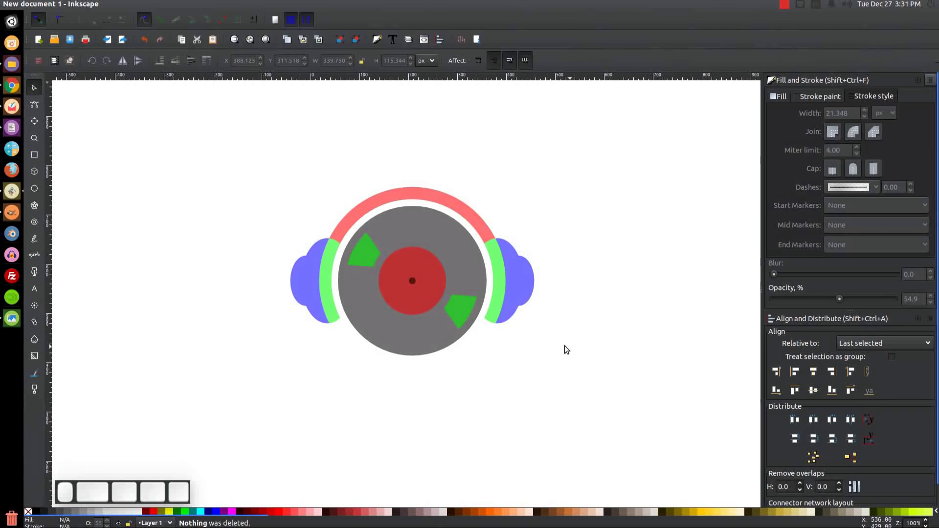
left_click(432, 193)
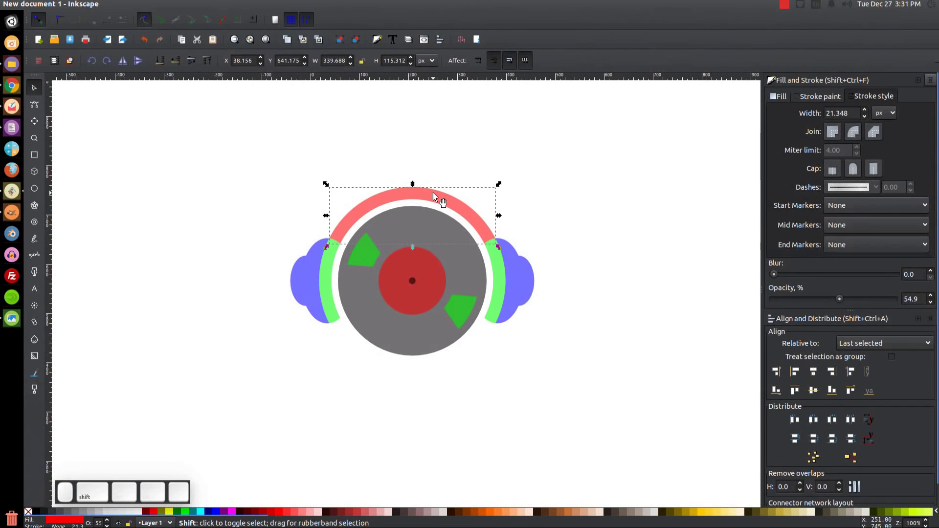
left_click(331, 268, "shift")
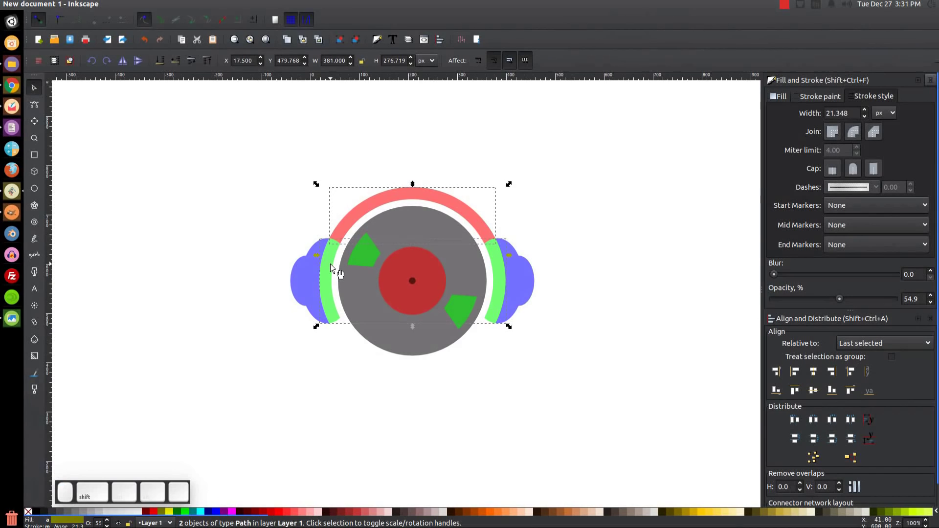
left_click(294, 276, "shift")
left_click(524, 278, "shift")
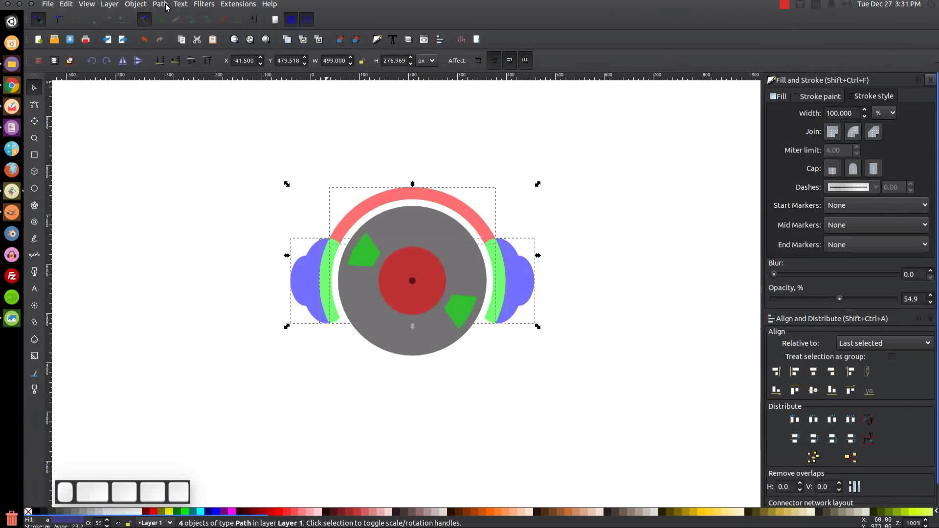
left_click(165, 5)
left_click(186, 62)
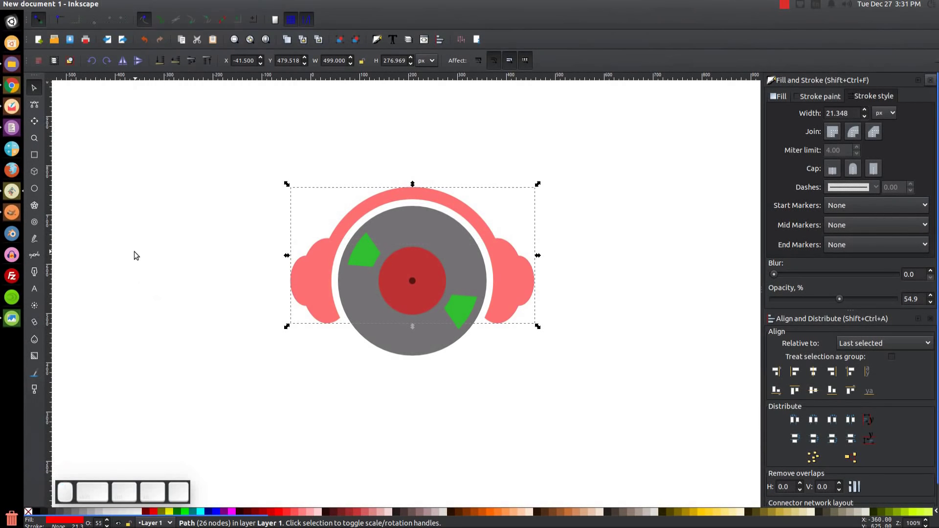
Fill the merged headphones shape with black
left_click_drag(317, 280, 311, 304)
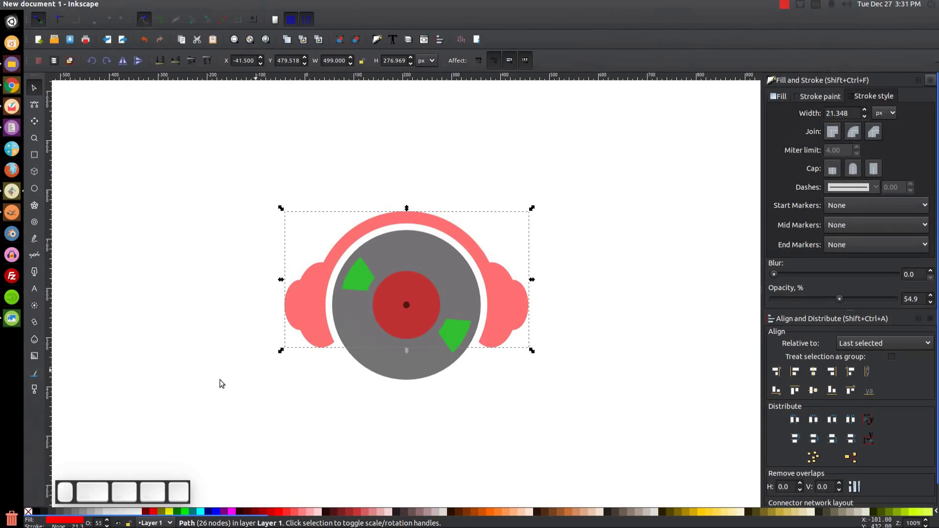
left_click(41, 512)
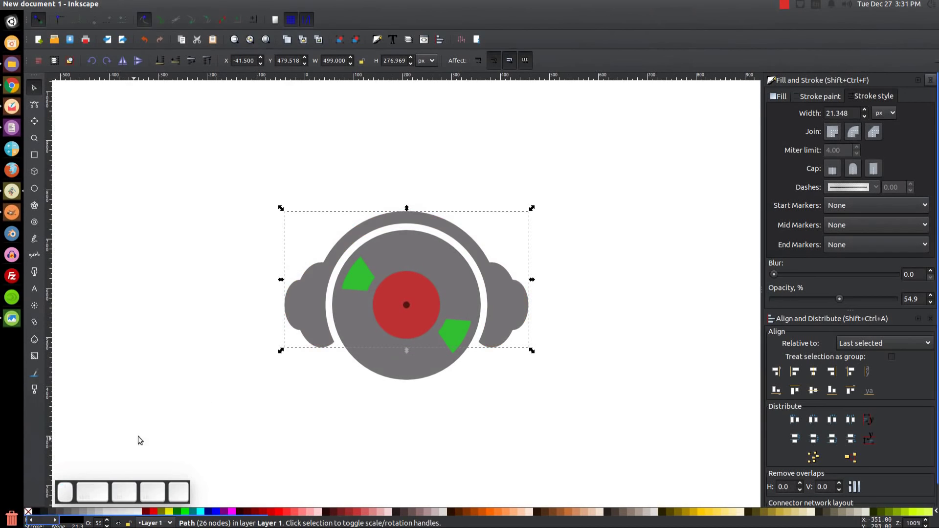
Cut the two green wedge highlights out of the record disc using Difference
left_click(357, 271)
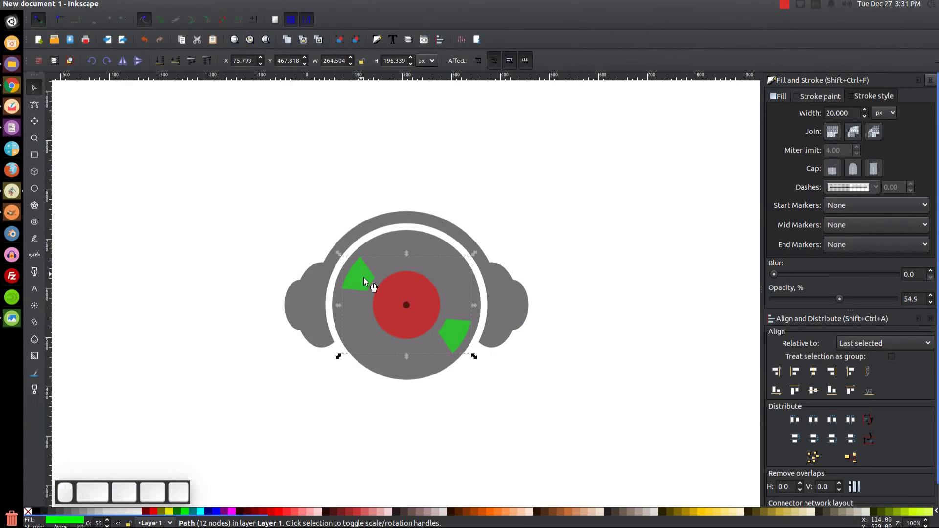
key("shift")
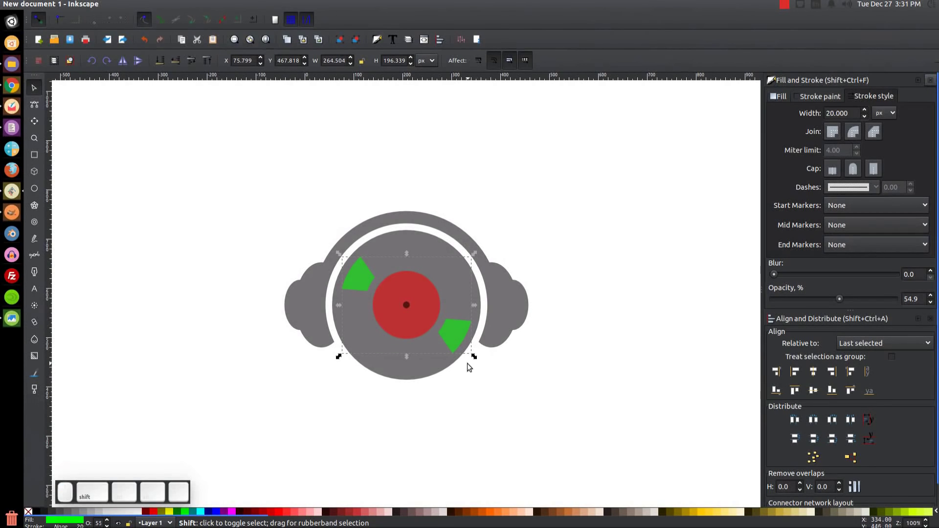
left_click(423, 245, "shift")
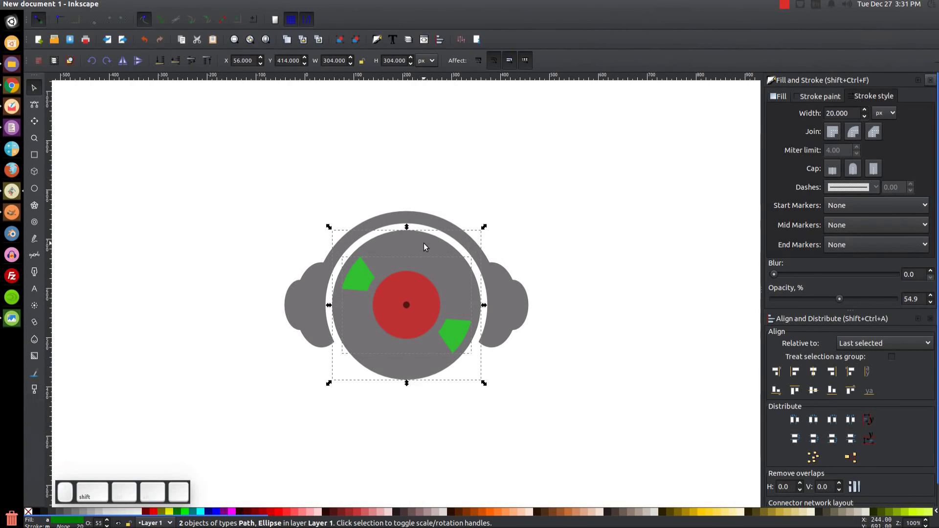
left_click(160, 4)
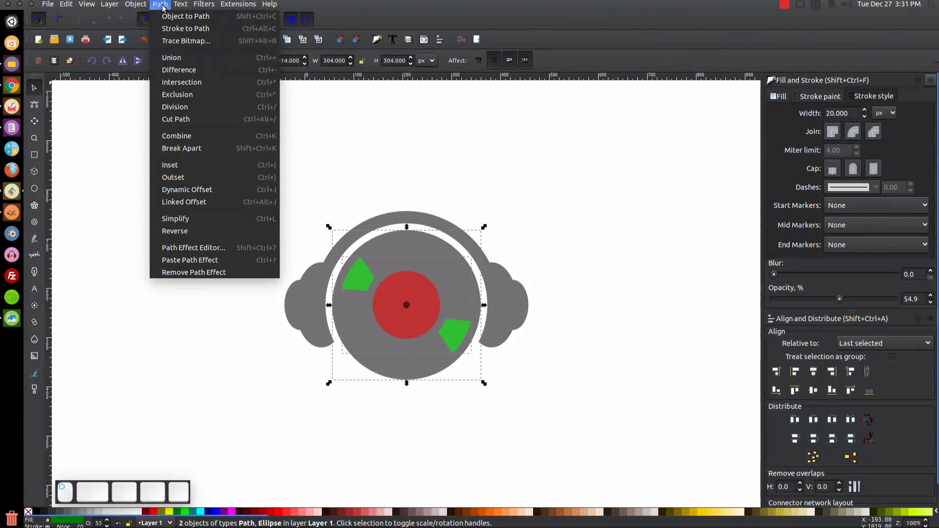
left_click(179, 70)
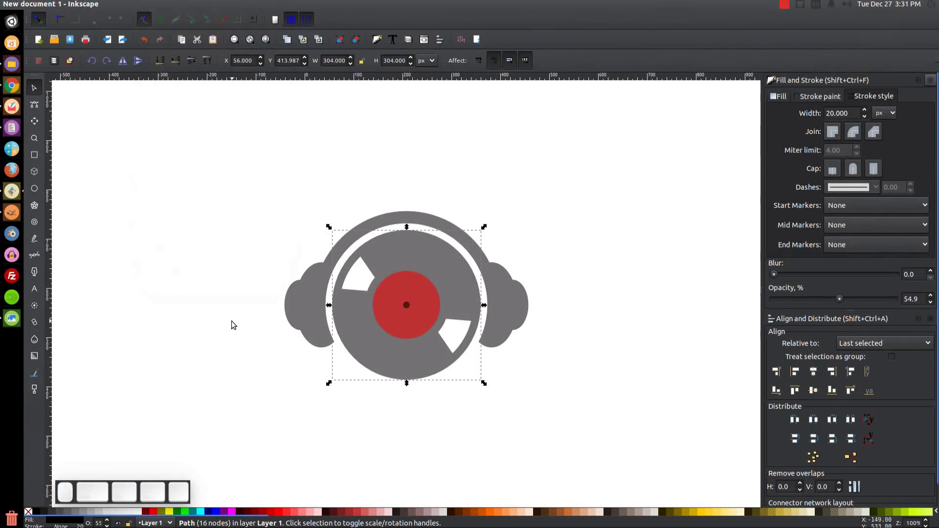
Cut the red label circle out of the record disc using Difference
left_click(427, 279)
key("shift")
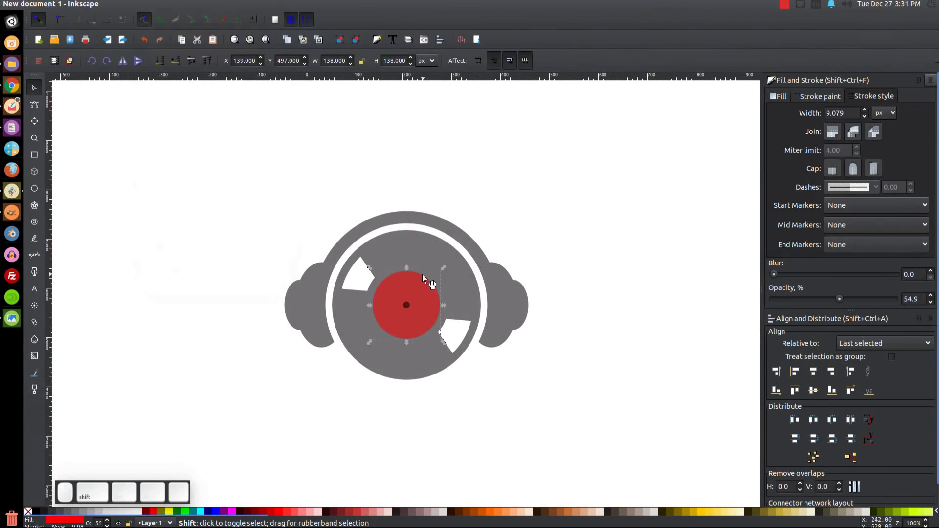
left_click(411, 233, "shift")
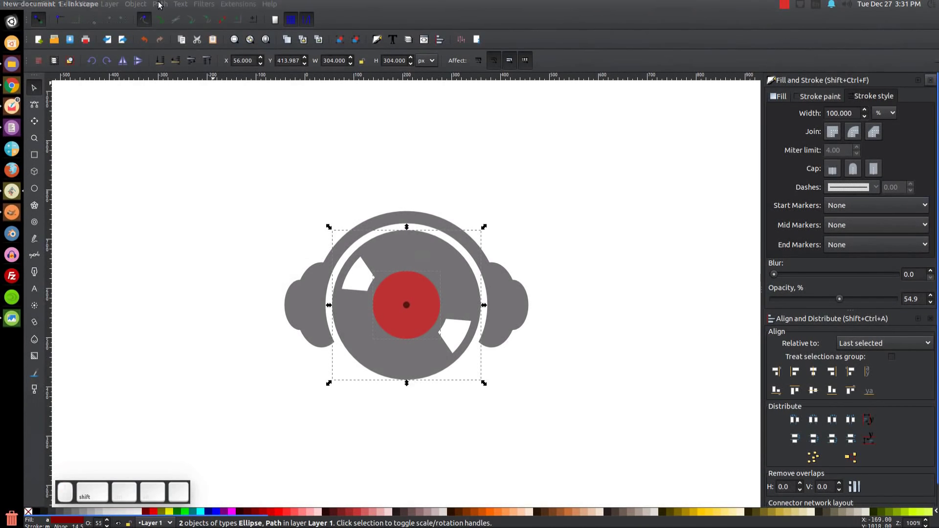
left_click(158, 5)
left_click(181, 69)
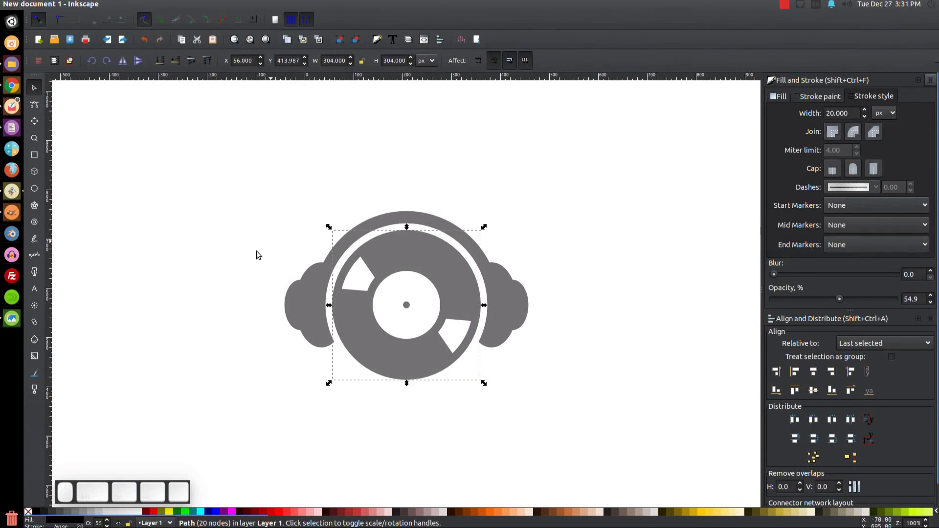
Check the flame in the reference image and draw a square about 122 px wide with a red fill above the headphones
left_click(8, 318)
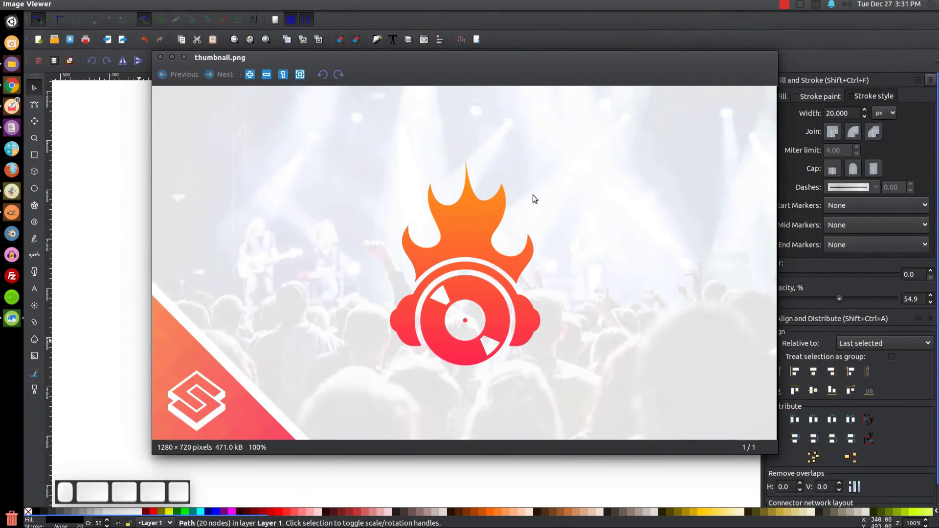
left_click(174, 59)
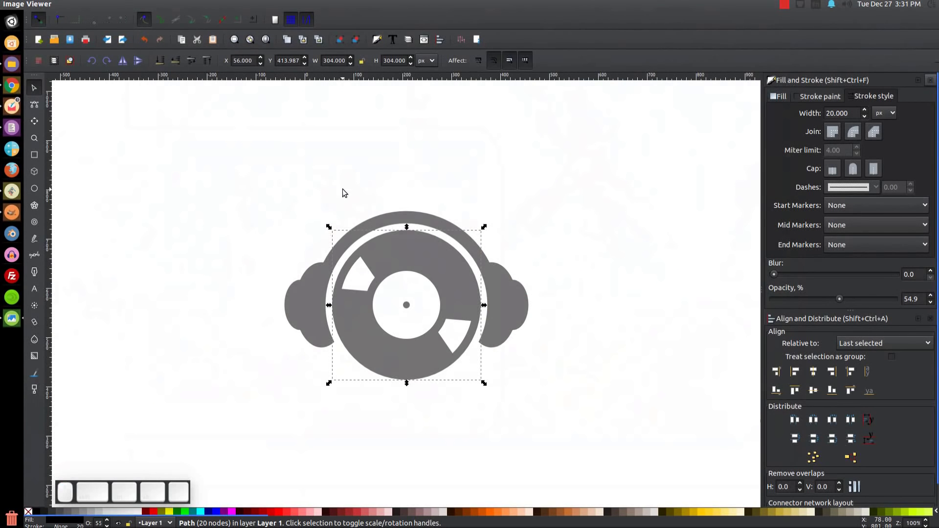
left_click(35, 154)
key("ctrl+shift")
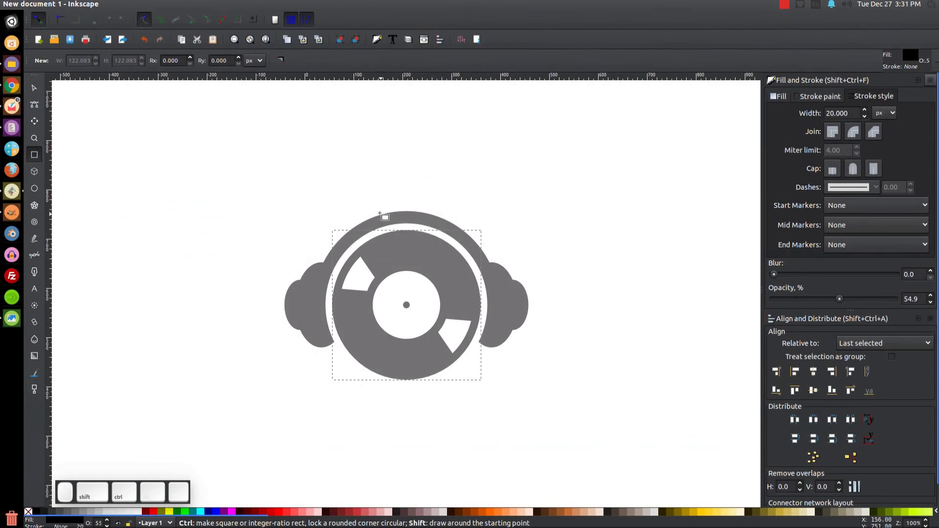
left_click_drag(414, 125, 448, 155)
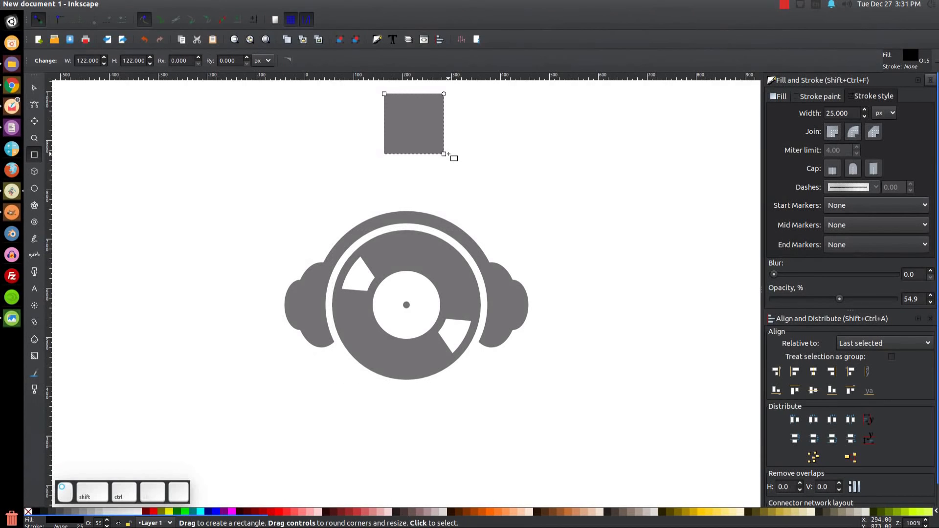
left_click(151, 511)
scroll(370, 283, "up", 2)
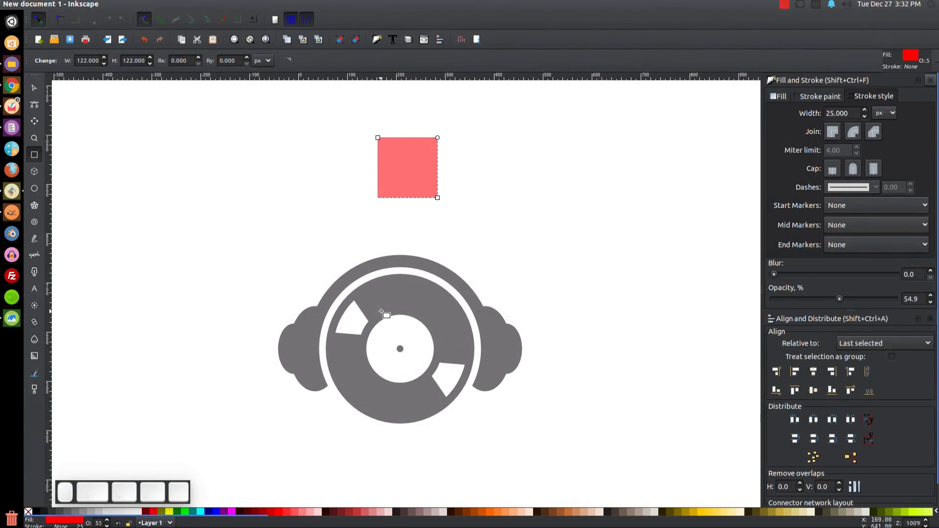
Convert the red square to a path and rotate it 45° into a diamond
left_click(160, 4)
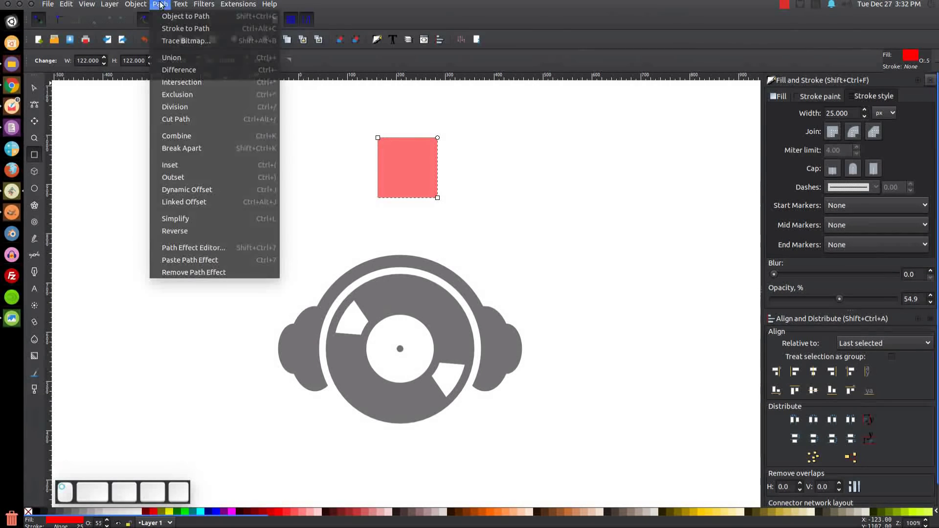
left_click(181, 15)
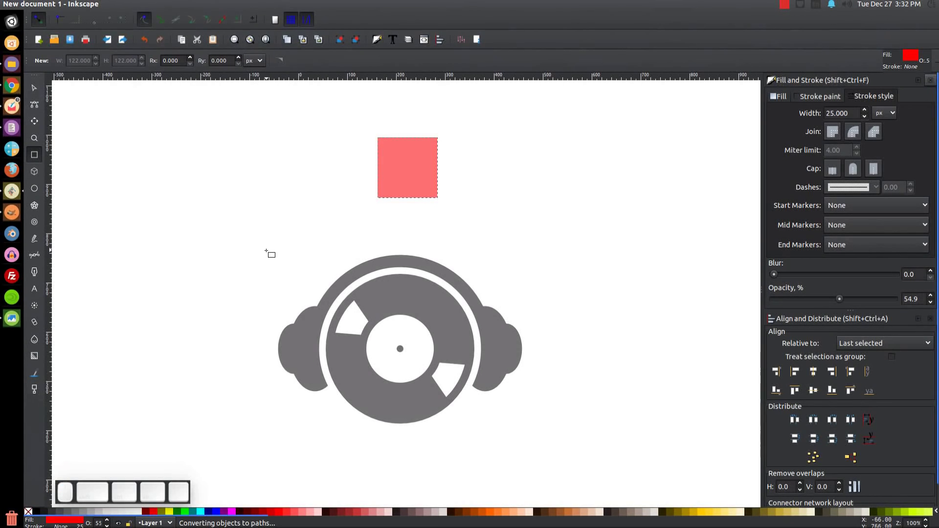
left_click(34, 88)
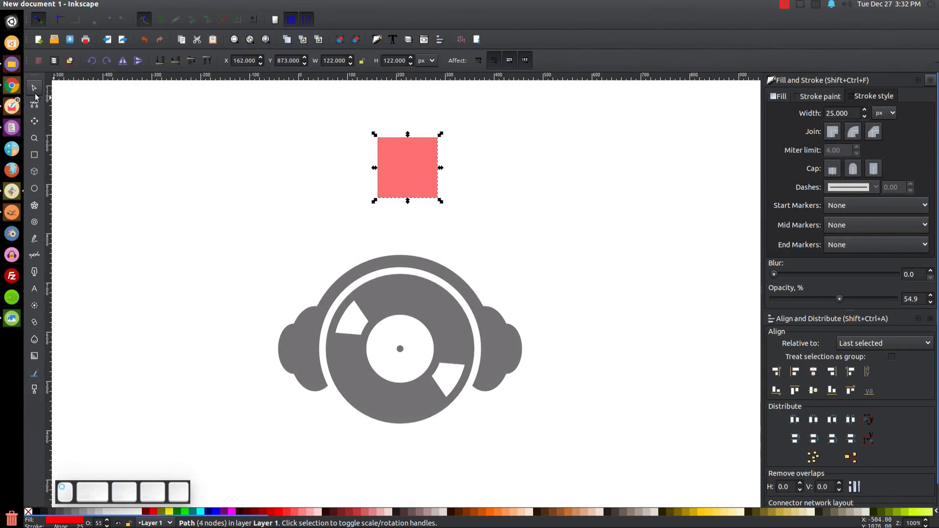
left_click(420, 152)
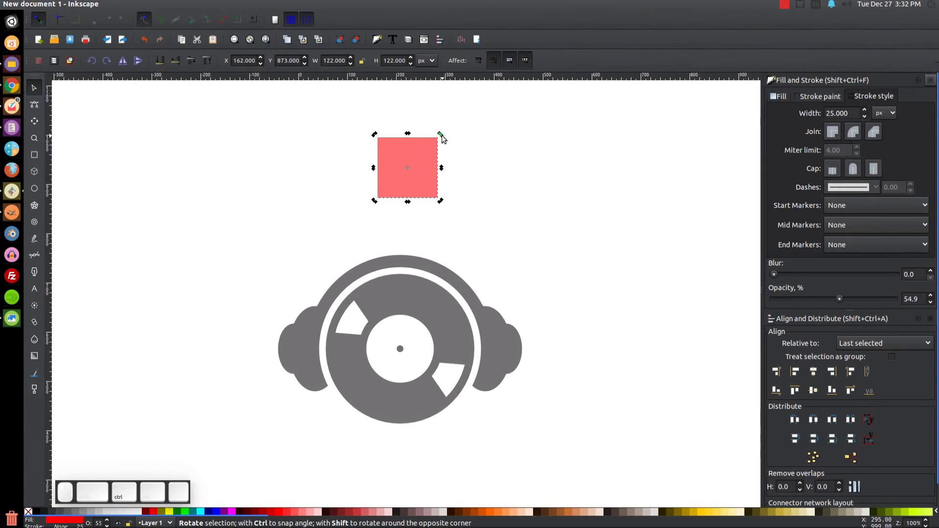
left_click_drag(441, 135, 452, 167)
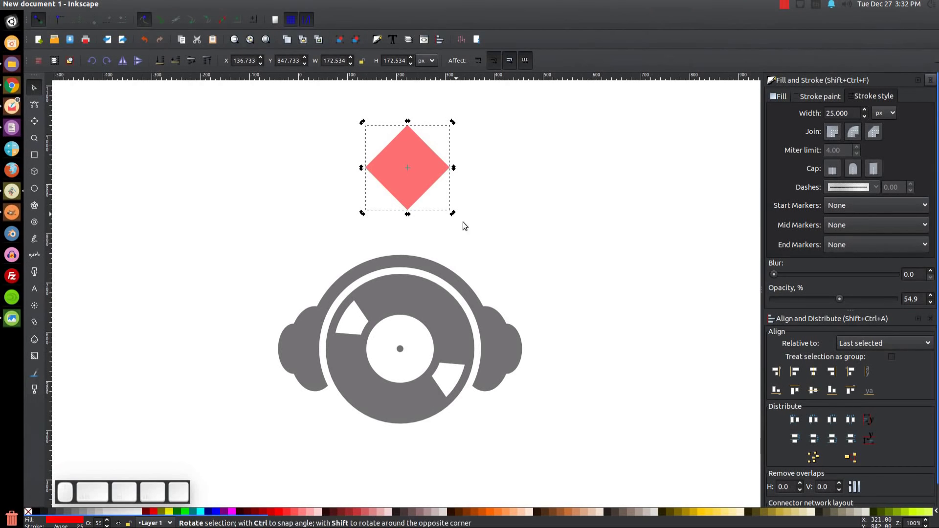
Center the red diamond horizontally on the record disc
left_click(410, 280, "shift")
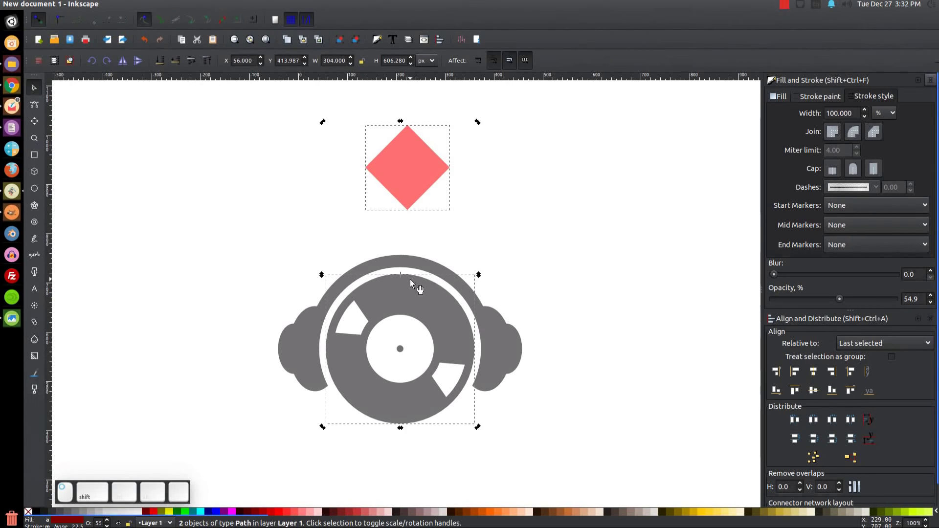
left_click(813, 370)
left_click(632, 154)
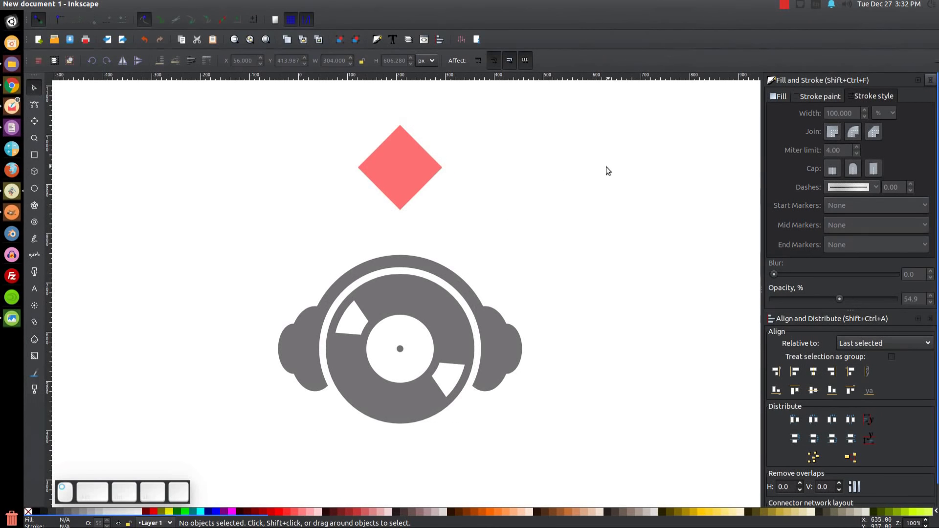
Move the diamond down over the record and enlarge it proportionally to about 333 px wide, its side corners near the headband ends
left_click(397, 164)
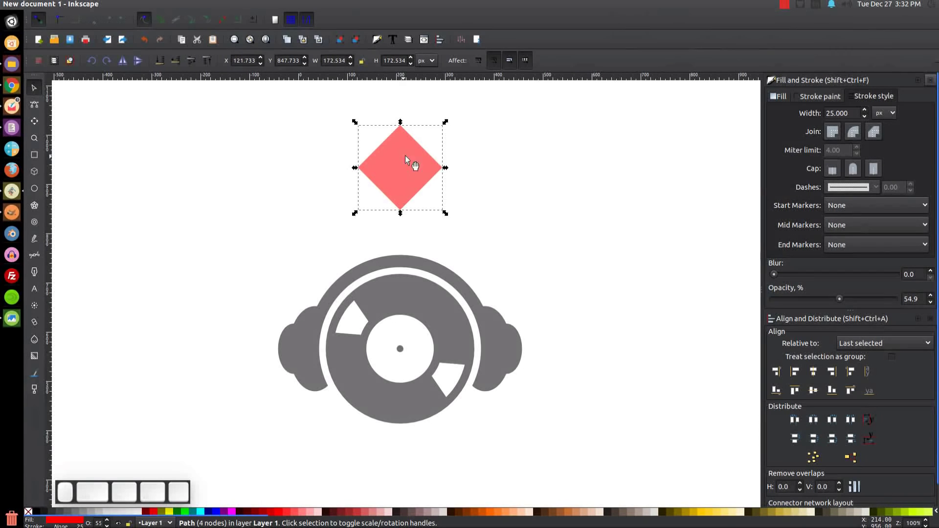
left_click_drag(413, 154, 394, 281)
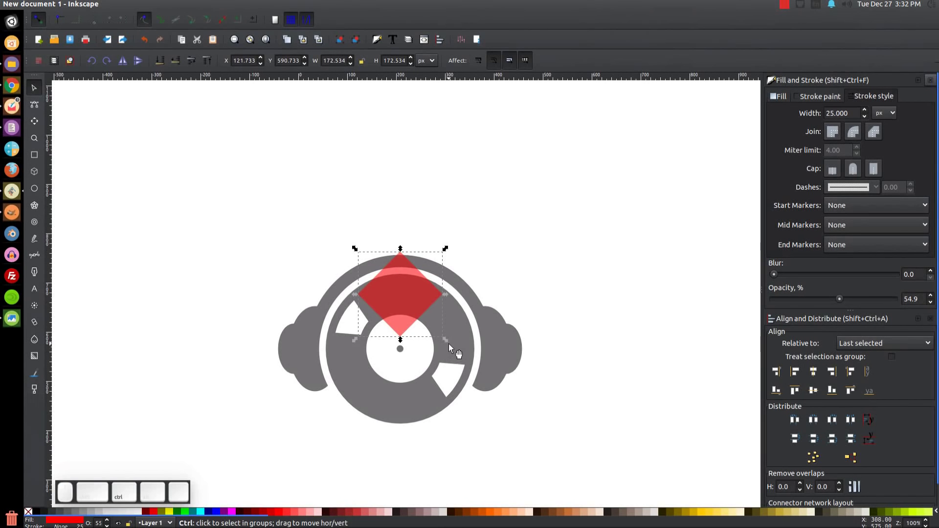
left_click_drag(445, 340, 483, 405)
left_click_drag(454, 315, 454, 328)
Examine up close how the diamond's two side corners line up with the joints between headband and ear cups
scroll(485, 306, "up", 3)
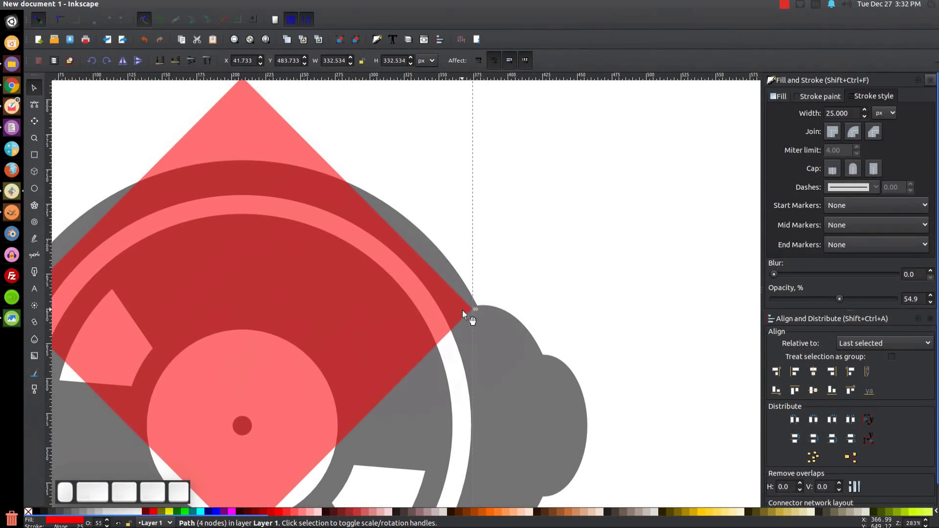
left_click_drag(180, 283, 396, 288)
scroll(177, 311, "up", 3)
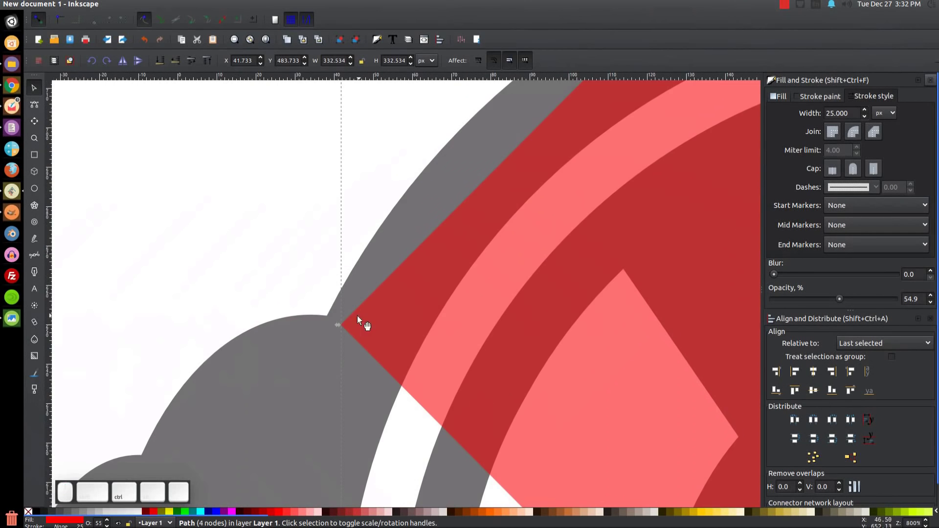
left_click_drag(583, 343, 205, 325)
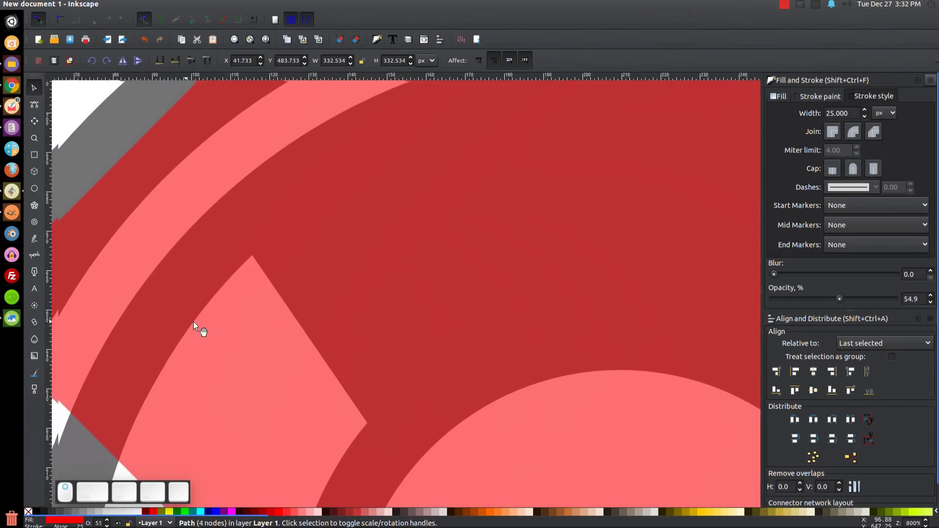
left_click_drag(677, 313, 121, 308)
left_click_drag(675, 329, 465, 319)
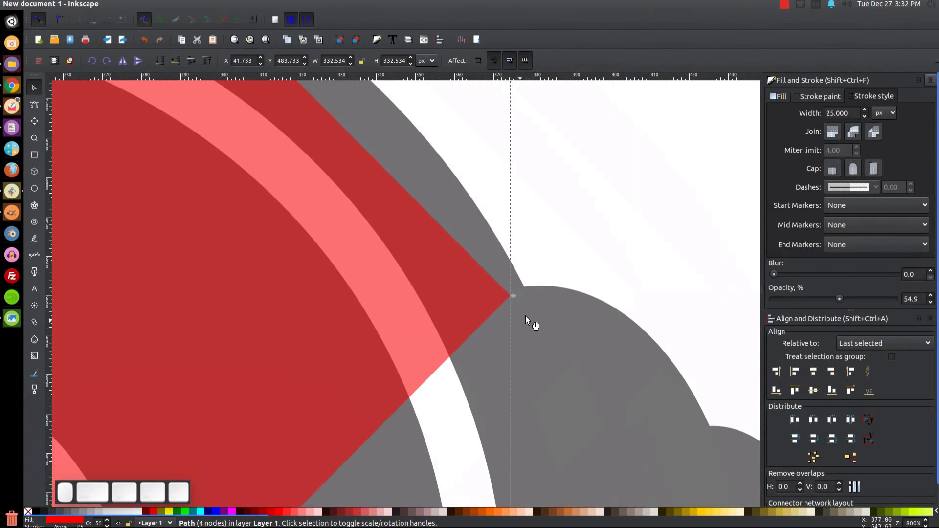
scroll(377, 327, "down", 4)
left_click_drag(289, 326, 455, 291)
scroll(449, 355, "down", 2)
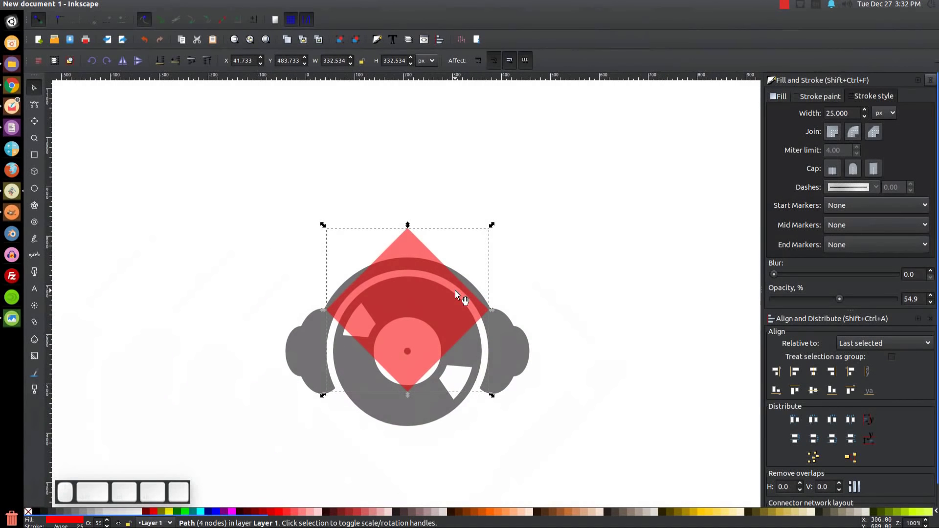
Stretch the diamond's top corner straight up to about Y 1075 px, forming a tall spike above the headphones
key("plus")
key("minus")
key("plus")
key("Tab")
key("minus")
left_click_drag(401, 272, 382, 325)
left_click(390, 232)
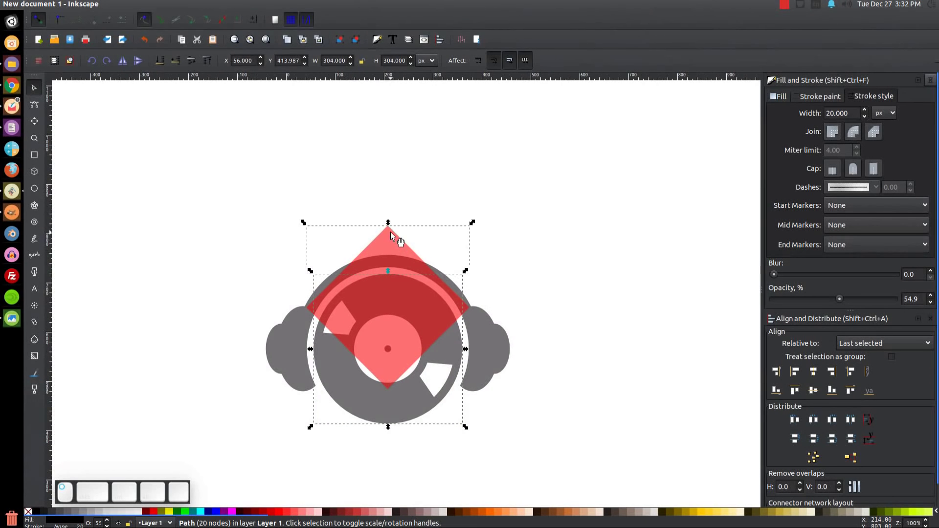
left_click(39, 106)
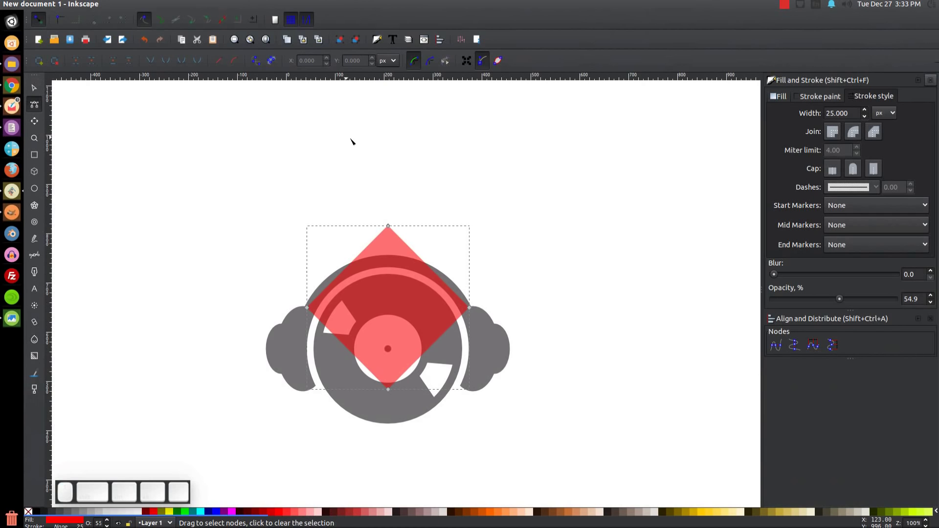
left_click_drag(389, 226, 389, 100)
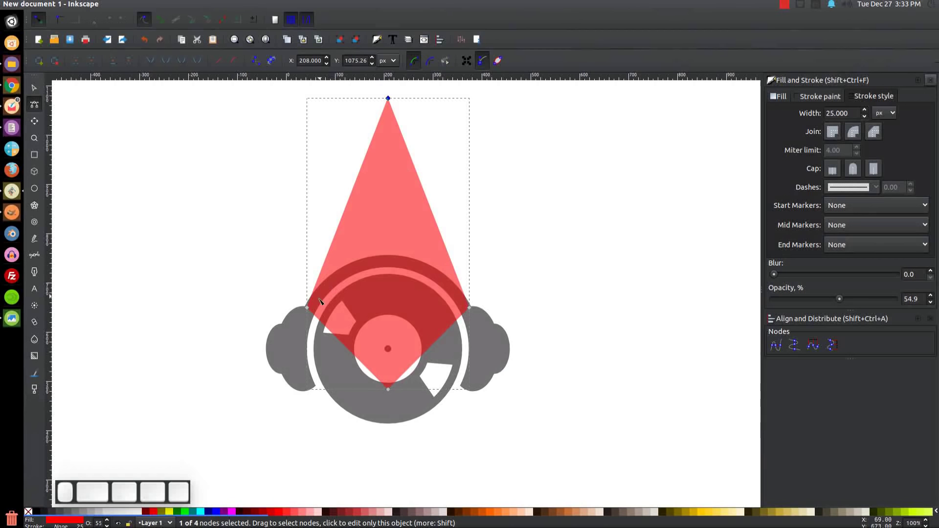
left_click_drag(422, 250, 431, 305)
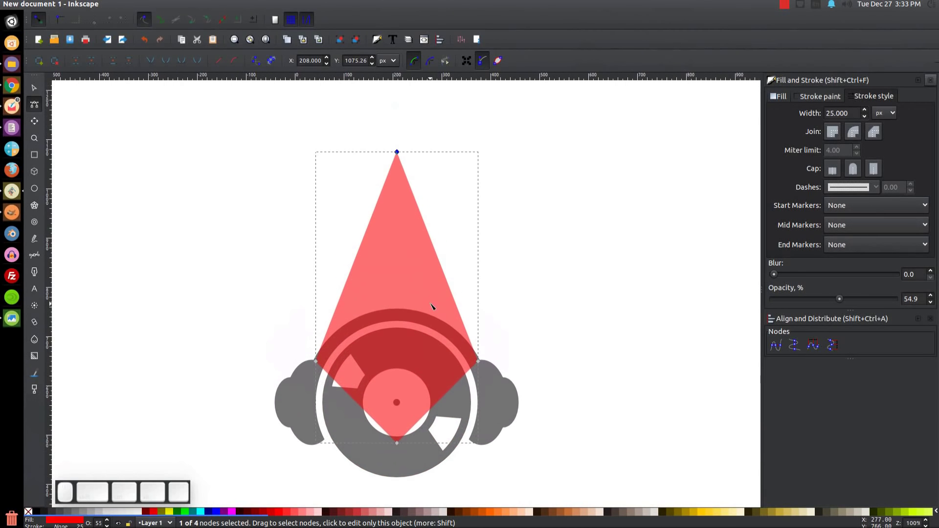
Subdivide the red shape's two long upper edges by inserting new nodes twice, giving three new nodes per edge
left_click_drag(624, 393, 235, 103)
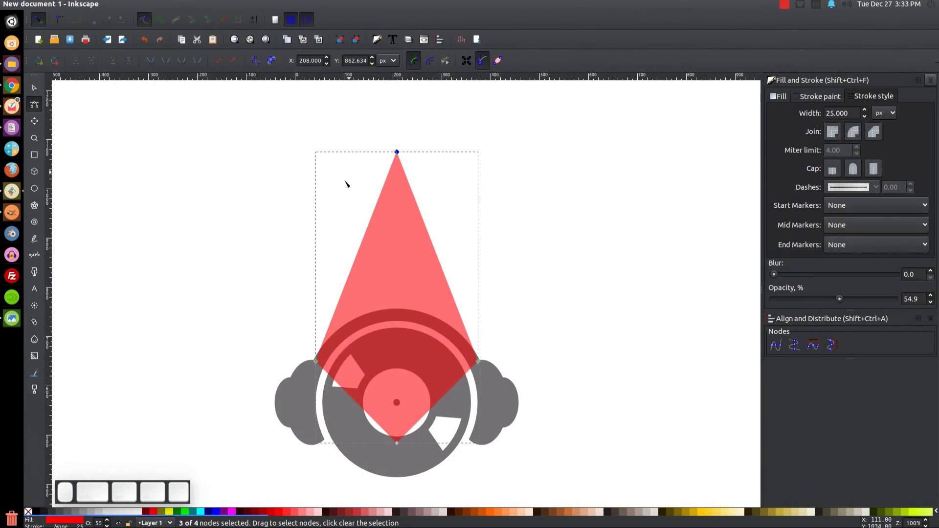
left_click(42, 59)
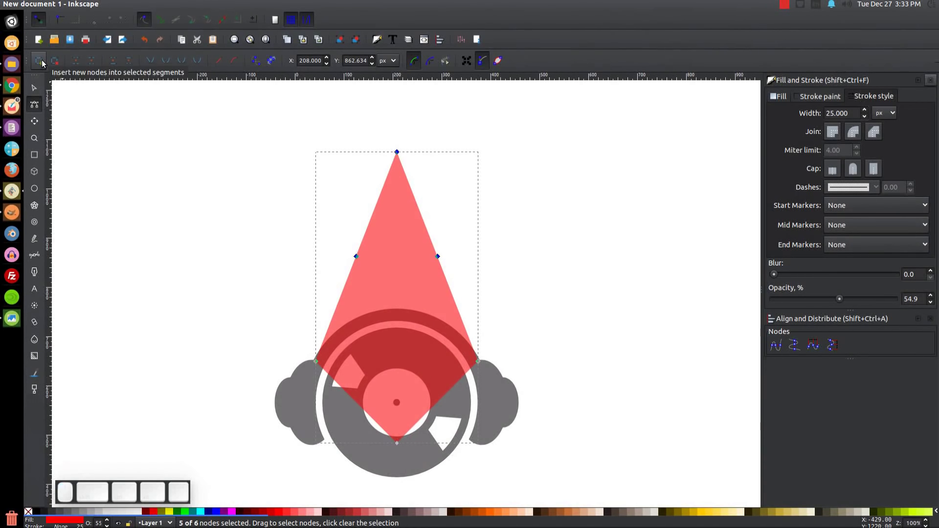
left_click(42, 61)
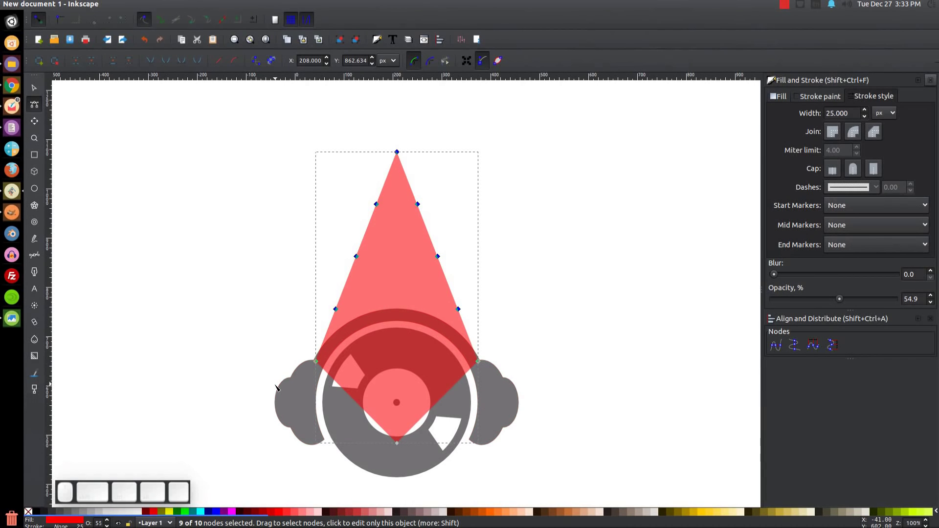
Pull the left edge's lowest new node out to about X -6, Y 861 px as a flame tip, checking the reference image
left_click(336, 310)
left_click_drag(336, 310, 301, 268)
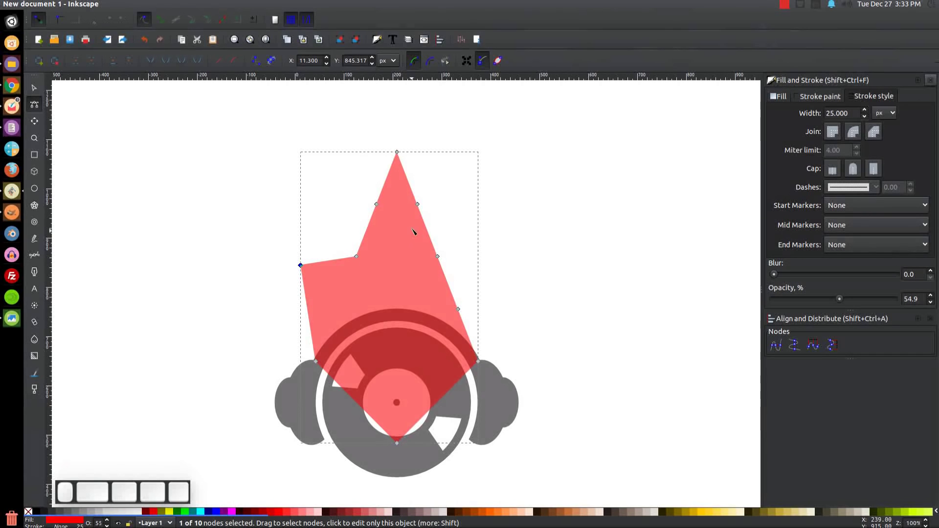
left_click(11, 319)
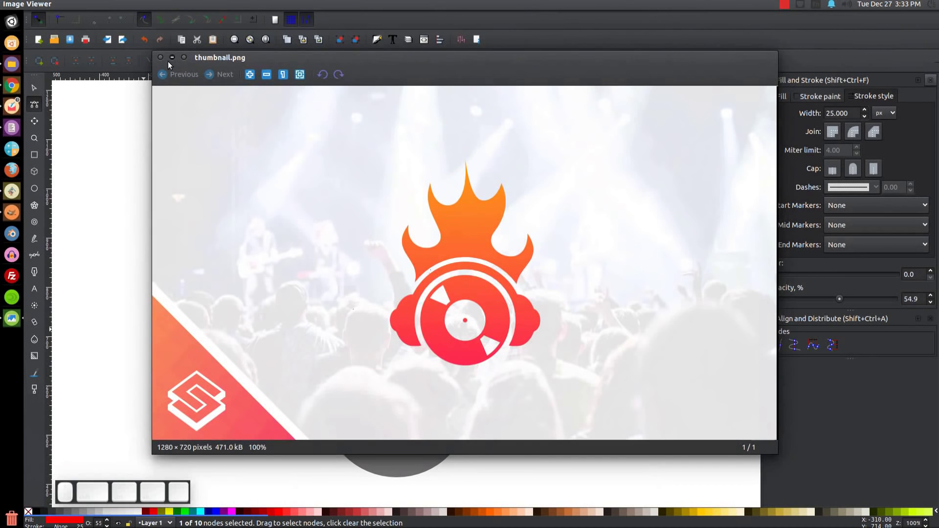
left_click(171, 58)
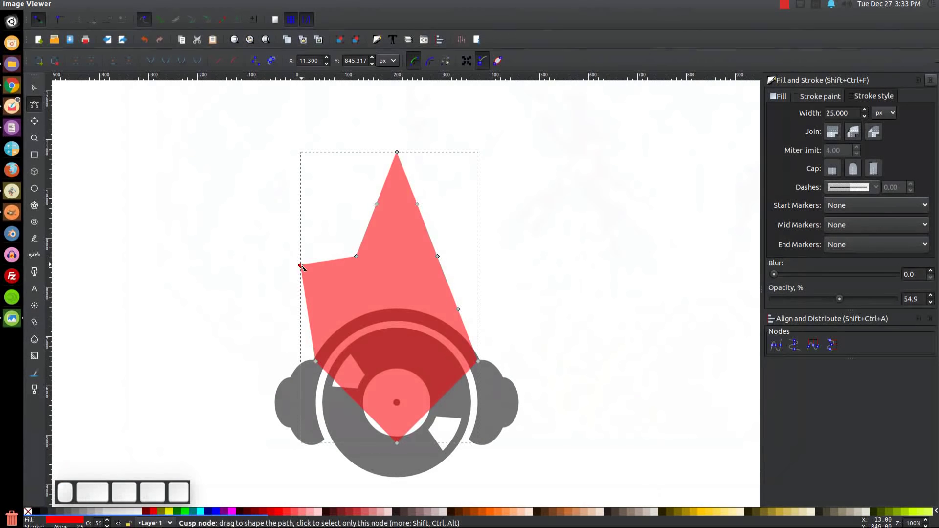
left_click_drag(301, 265, 293, 258)
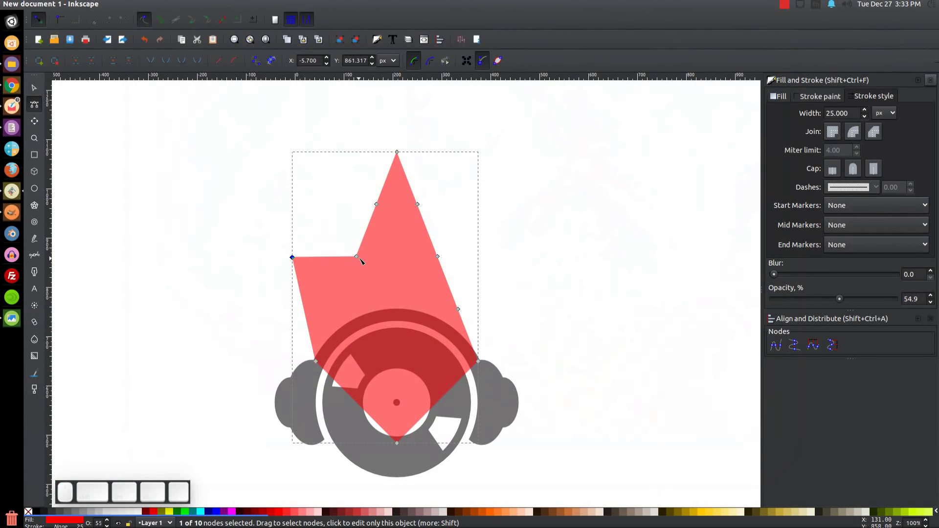
Pull out three more flame tips: upper left about (53, 1036), upper right about (316, 1041) and lower right about (436, 883) px
left_click_drag(376, 204, 322, 174)
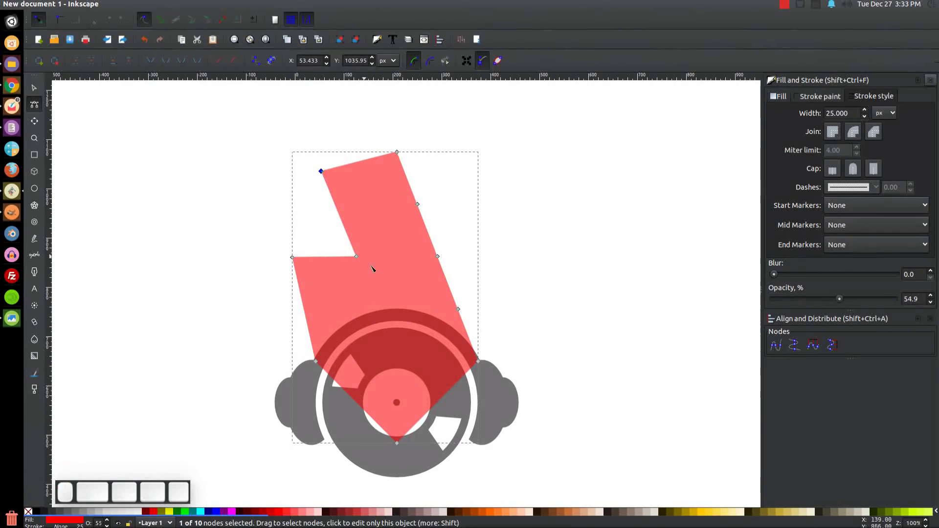
left_click_drag(419, 204, 451, 170)
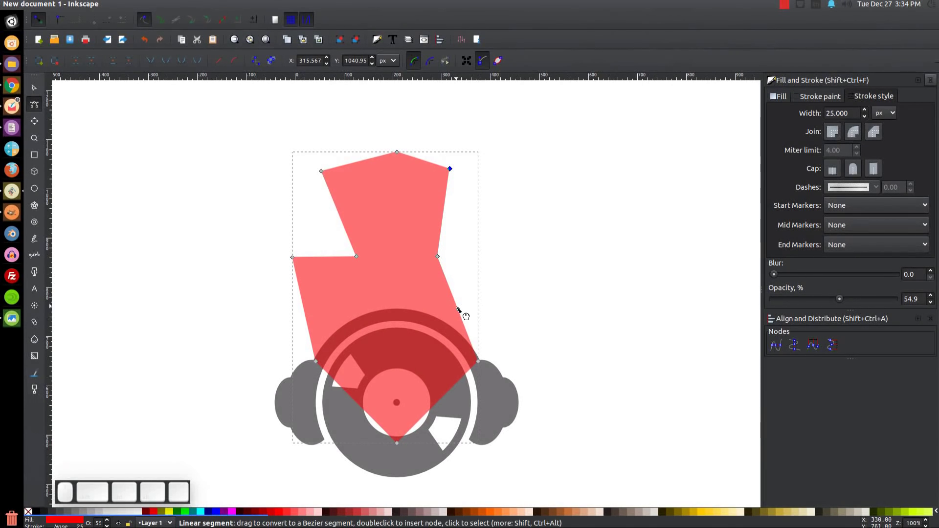
left_click_drag(458, 309, 509, 248)
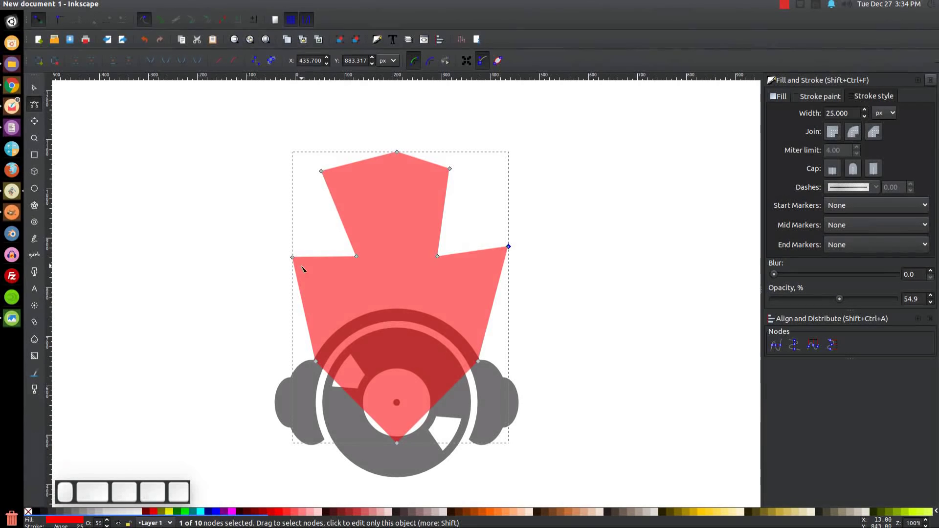
Curve the lower-left flame tip's outer edge into an S shape and hollow its inner edge into a rounded valley
left_click_drag(306, 313, 294, 316)
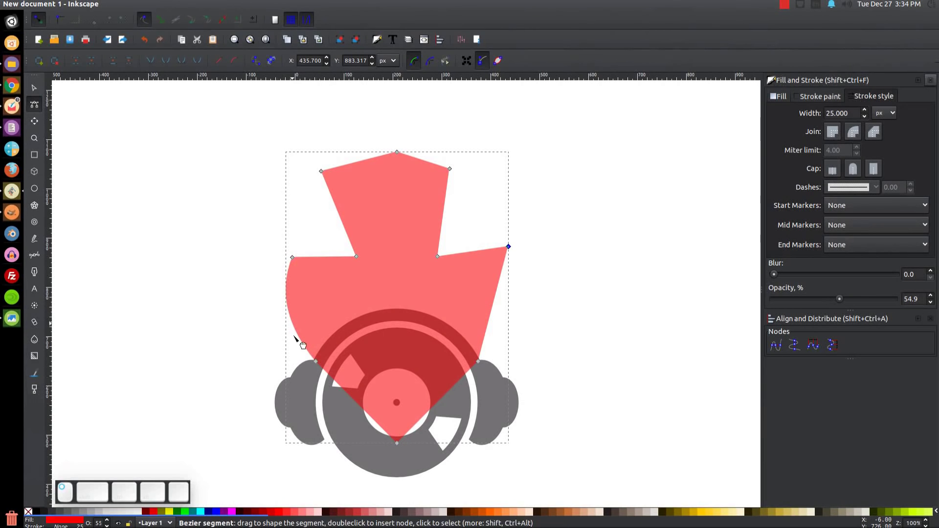
left_click(316, 362)
left_click_drag(316, 361, 331, 309)
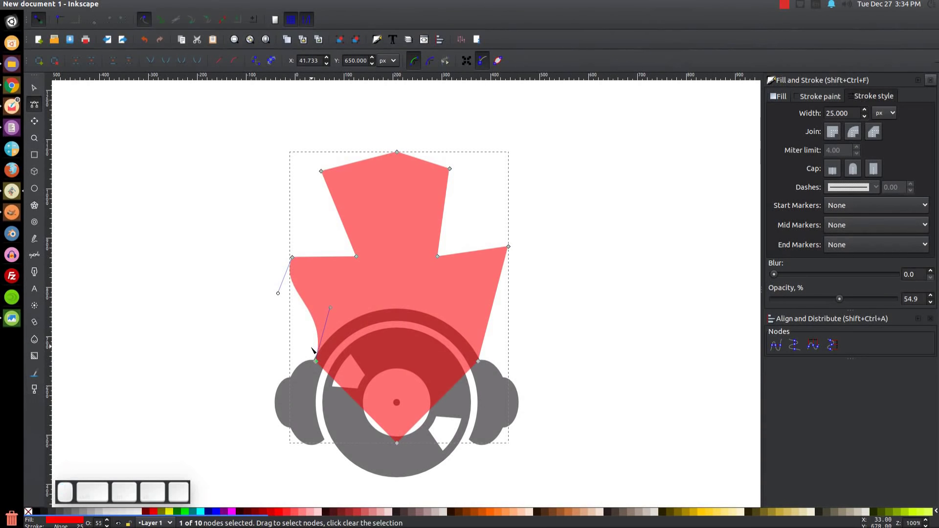
left_click_drag(278, 293, 274, 312)
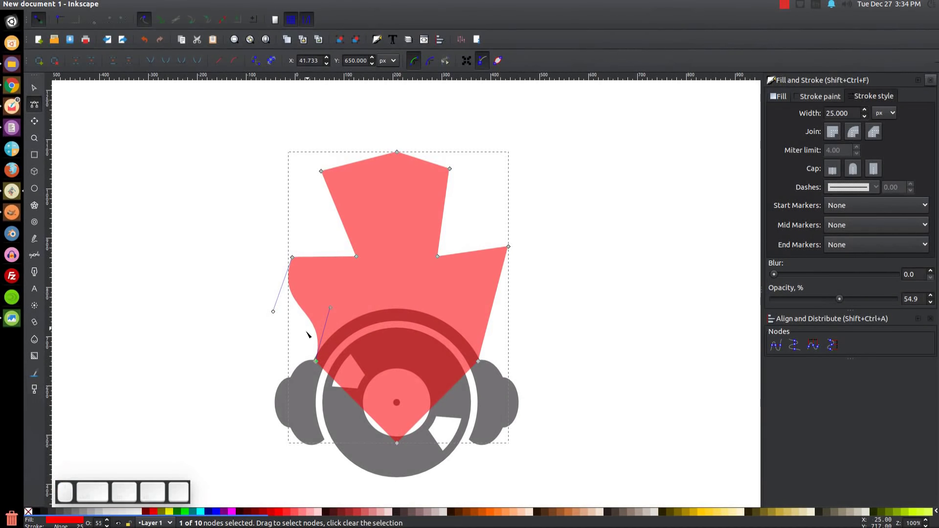
left_click_drag(327, 260, 301, 290)
left_click(357, 256)
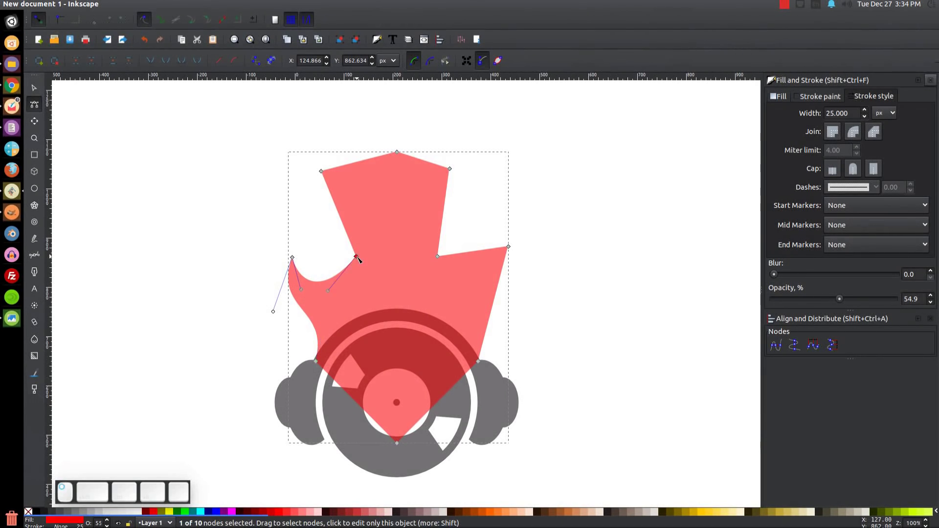
left_click_drag(328, 292, 364, 296)
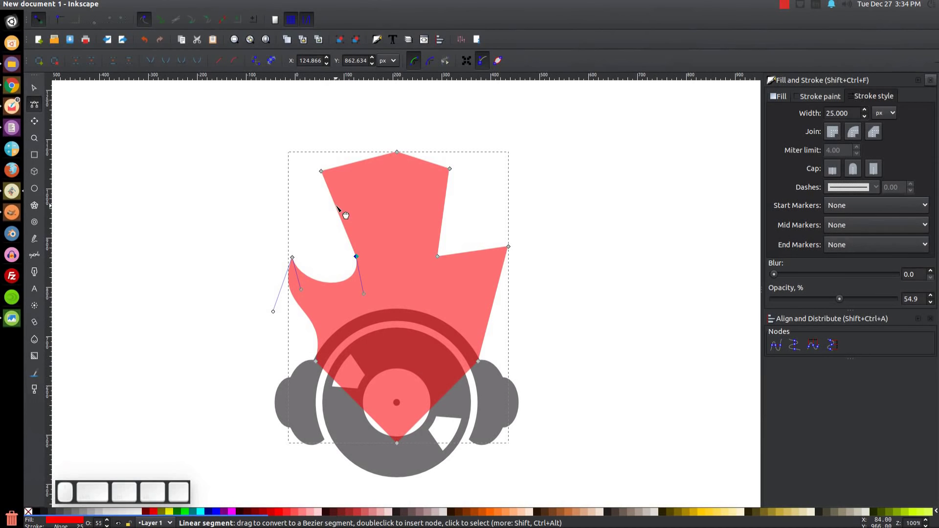
Bend the upper-left flame tip's outer edge and scoop a rounded valley between that tip and the top tip
left_click_drag(337, 207, 322, 212)
left_click_drag(368, 175, 330, 221)
left_click(397, 153)
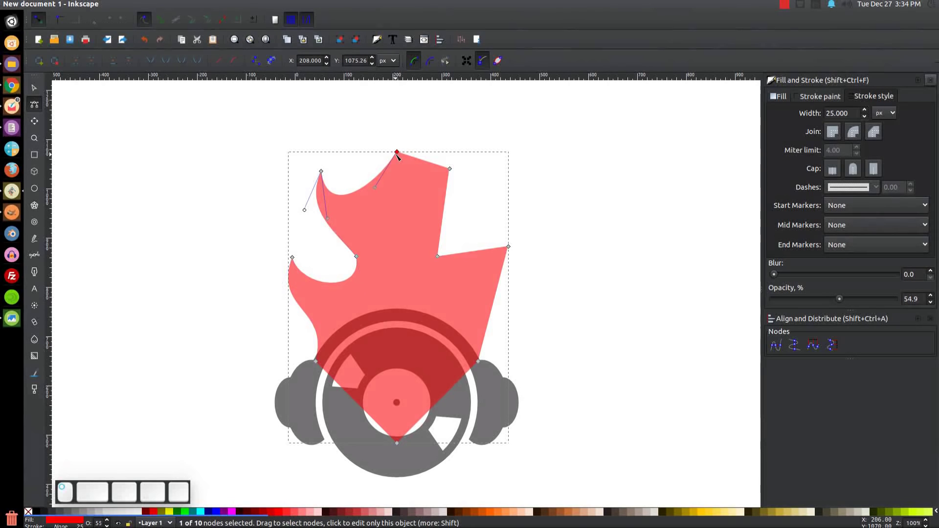
left_click_drag(376, 188, 396, 200)
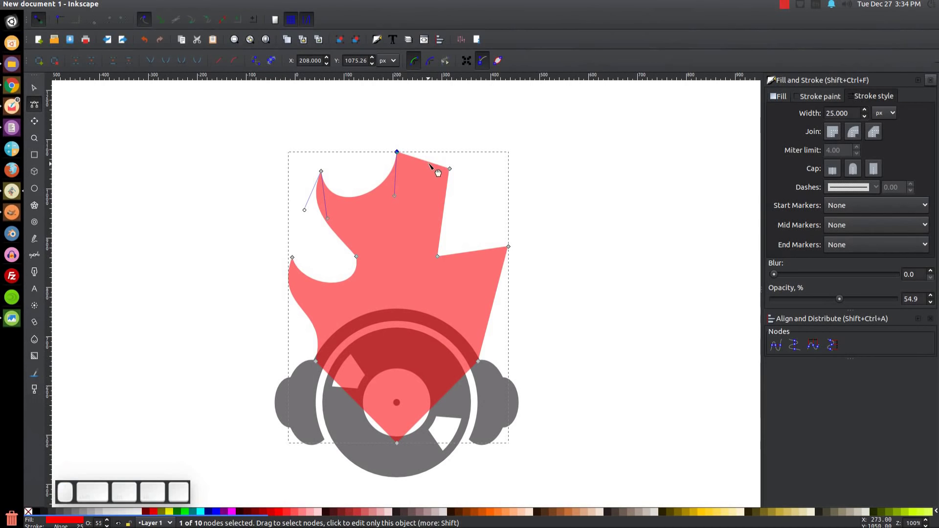
Shape the upper-right flame tip with a scooped valley toward the top tip and an S-curved outer edge
left_click_drag(429, 163, 422, 183)
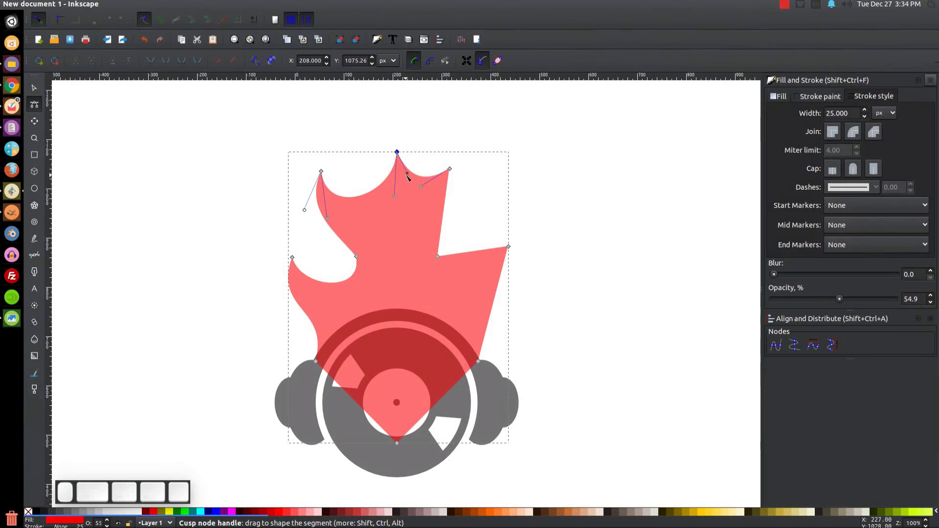
left_click_drag(421, 187, 473, 199)
left_click(437, 255)
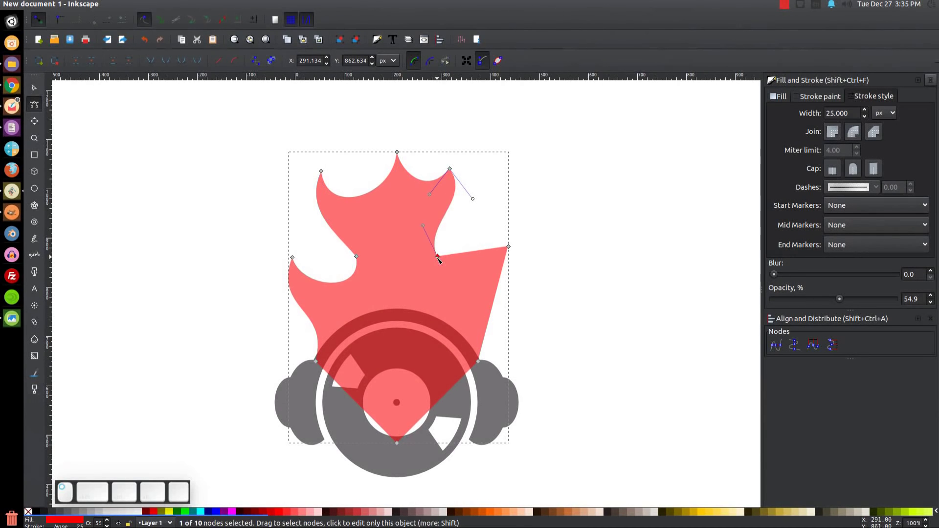
mouse_move(423, 226)
left_mouse_down()
mouse_move(417, 210)
mouse_move(419, 225)
left_mouse_up()
left_click_drag(429, 194, 445, 212)
left_click(397, 152)
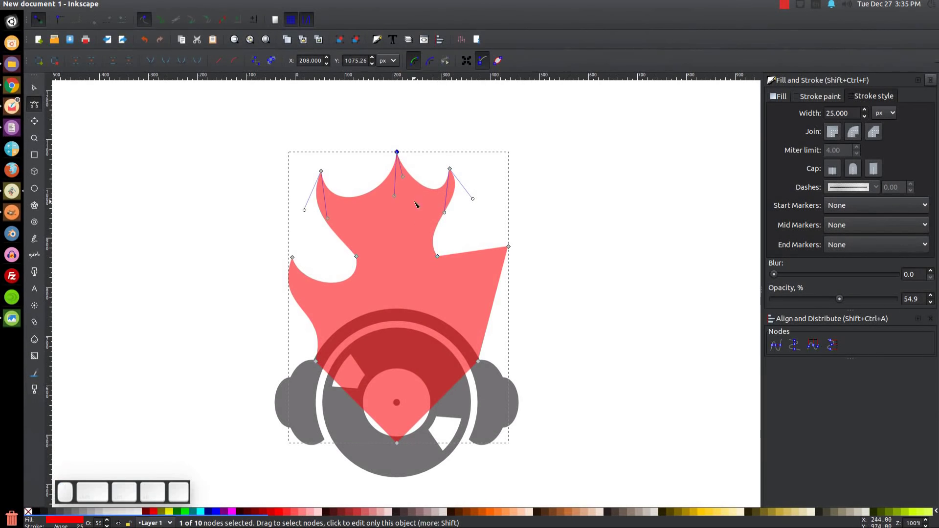
left_click_drag(402, 176, 397, 182)
Curve both edges of the lower-right flame tip and move the tip inward to about X 400, Y 887 px
left_click_drag(474, 252, 478, 275)
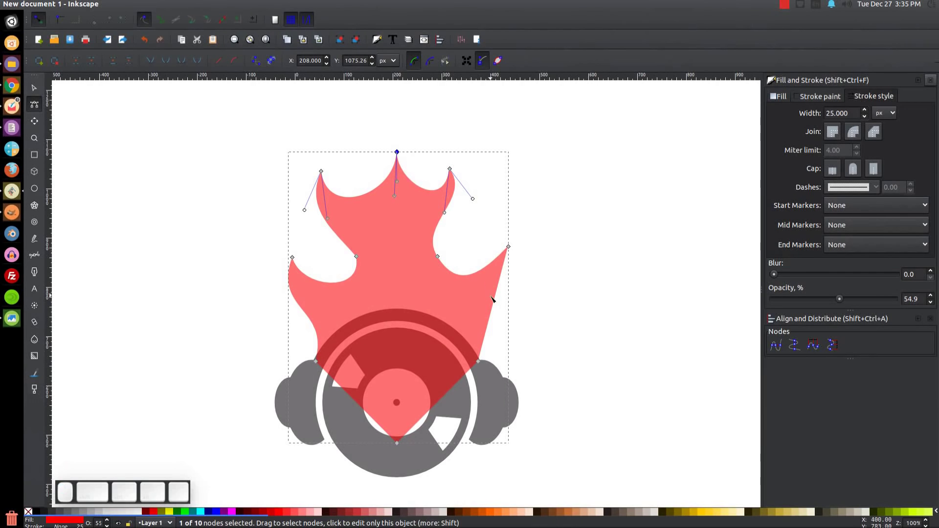
left_click(509, 247)
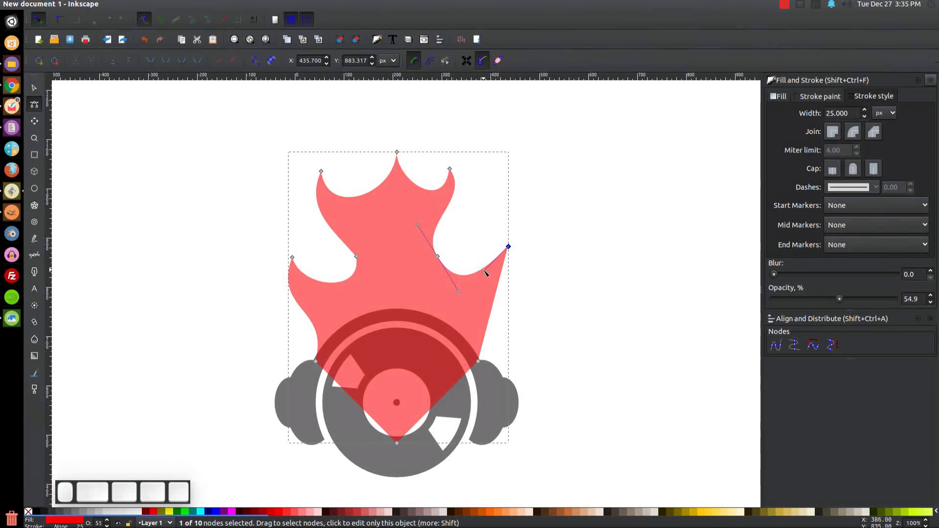
left_click_drag(486, 272, 545, 268)
left_click_drag(503, 327, 474, 303)
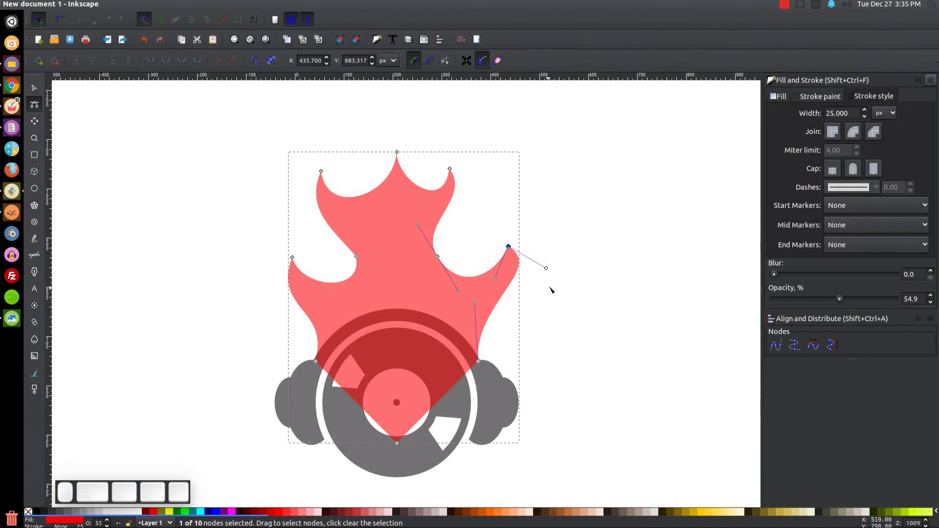
left_click_drag(546, 268, 561, 295)
left_click_drag(495, 280, 514, 293)
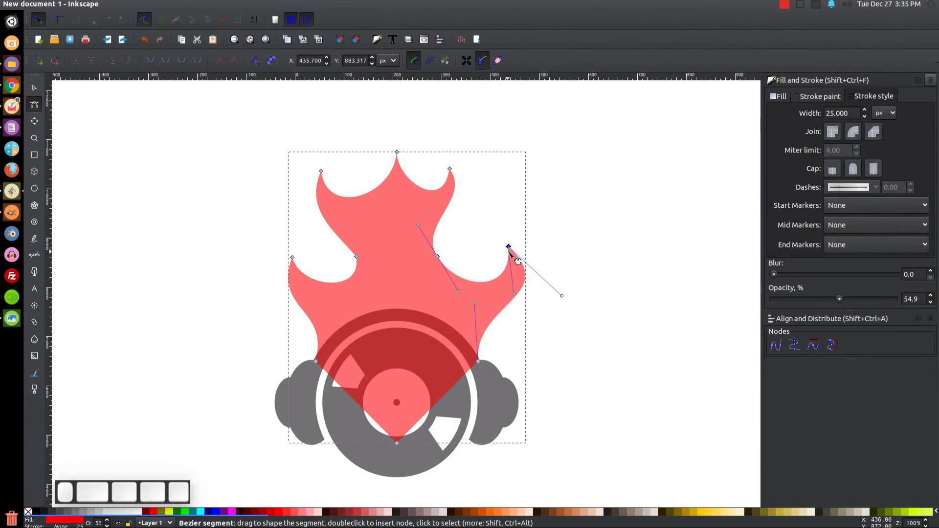
left_click_drag(509, 246, 492, 247)
left_click_drag(545, 294, 552, 302)
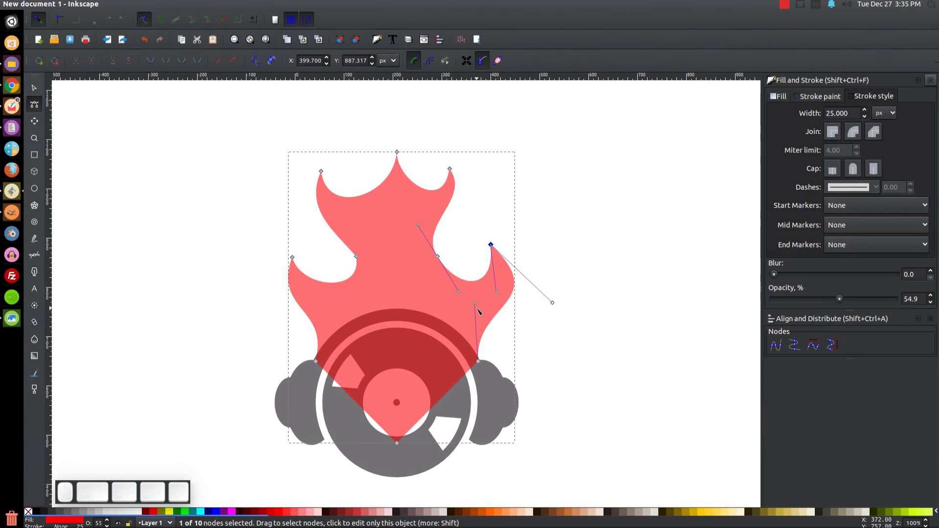
left_click_drag(474, 303, 506, 296)
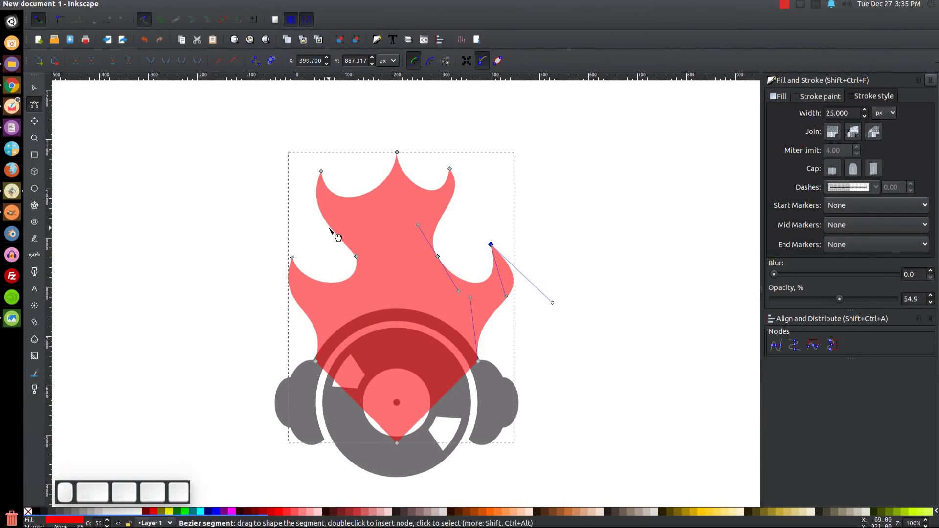
Make the flame's two inner waist nodes smooth and raise the top tip to about X 199, Y 1159 px
left_click(357, 257, "ctrl")
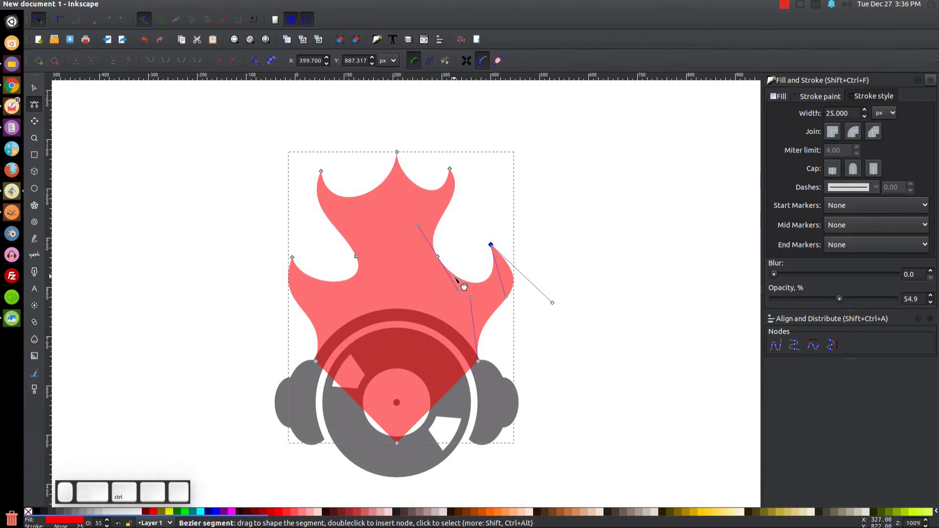
left_click(438, 257, "ctrl")
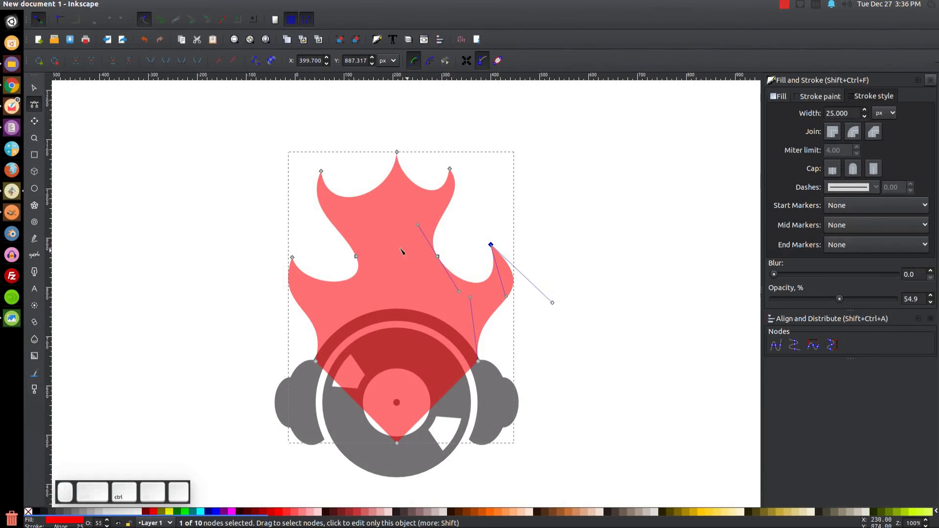
scroll(406, 225, "up", 3)
left_click_drag(413, 205, 411, 168)
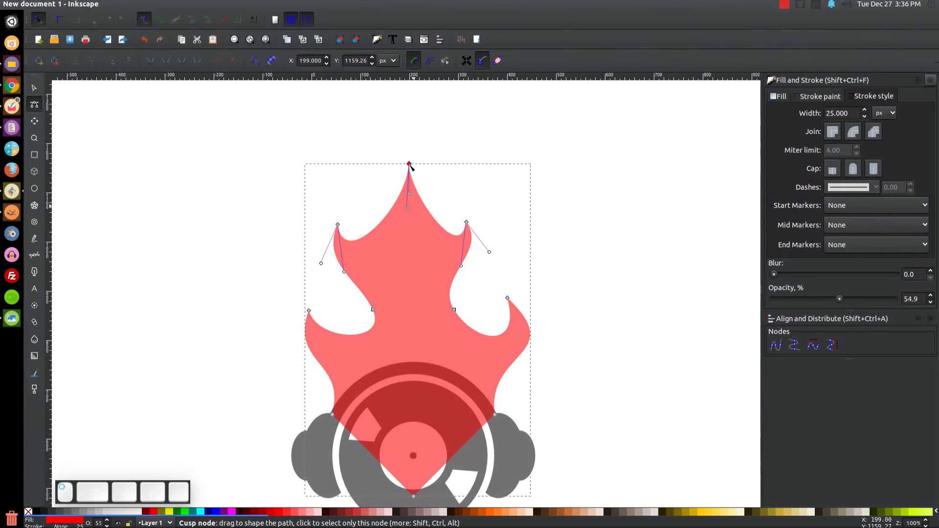
Insert a node on the curve between the upper-left and top tips and lower it to about Y 981 px, deepening the valley
double_click(384, 220)
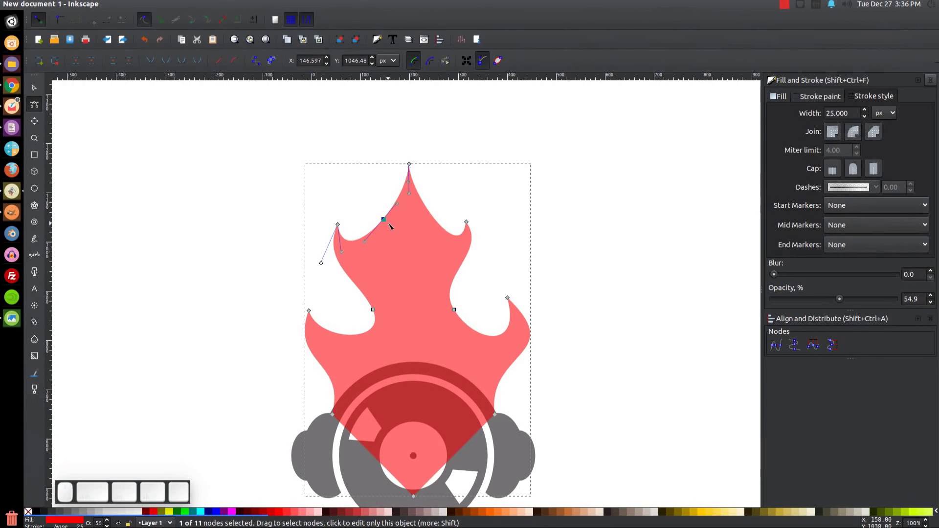
left_click_drag(384, 220, 387, 251)
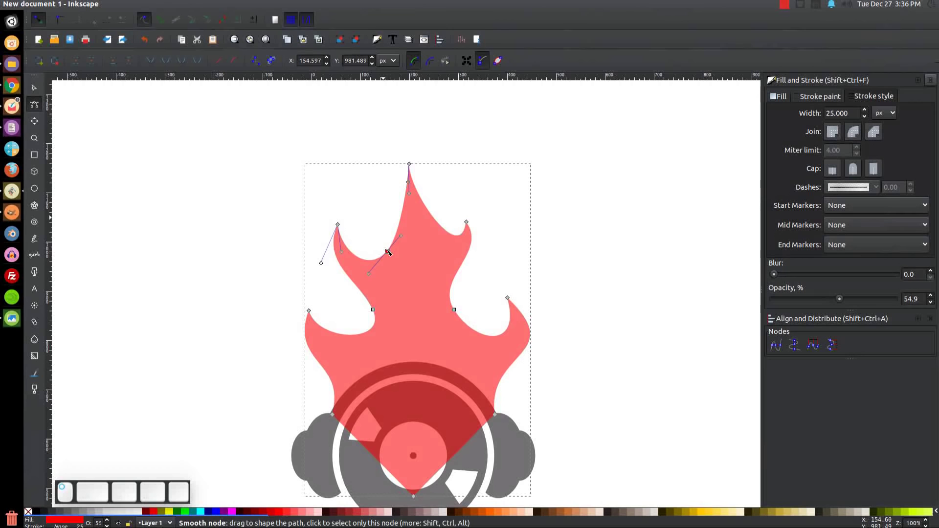
Insert a node on the curve between the top and upper-right flame tips and lower it to about X 245, Y 998 px
double_click(443, 228)
left_click_drag(443, 229, 432, 244)
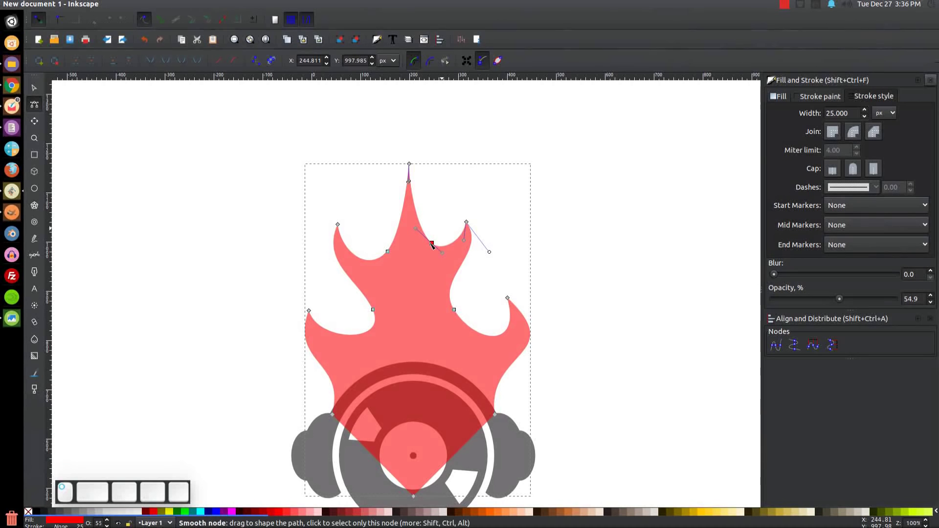
scroll(488, 335, "down", 4)
scroll(488, 336, "left", 1)
scroll(491, 283, "up", 4)
scroll(474, 370, "right", 1)
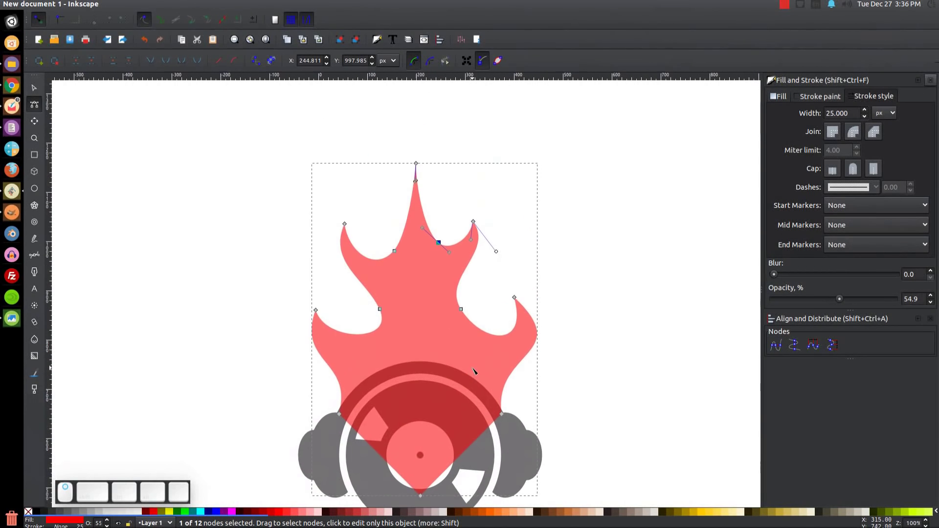
Bulge the outer edge of the upper-left flame tip outward above the left waist node, and check the lower-right tip's outer curve
left_click(379, 309)
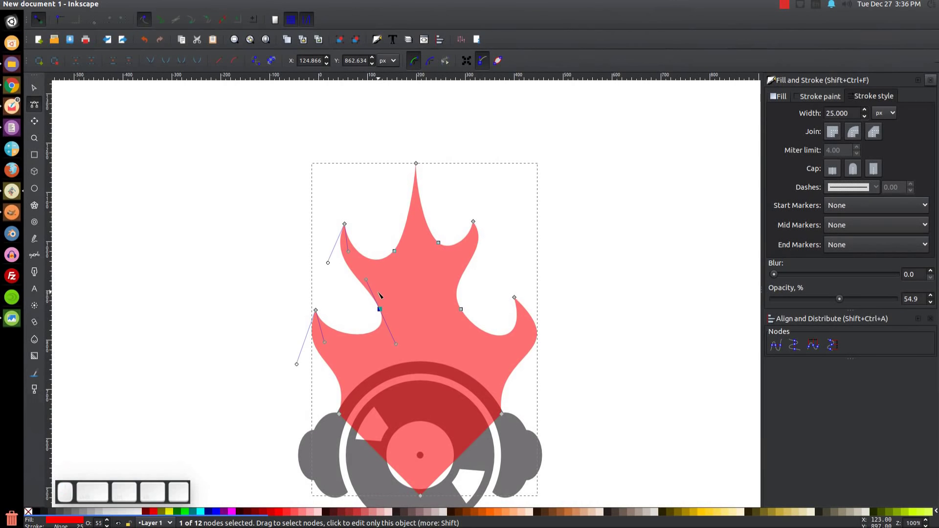
left_click_drag(367, 281, 343, 255)
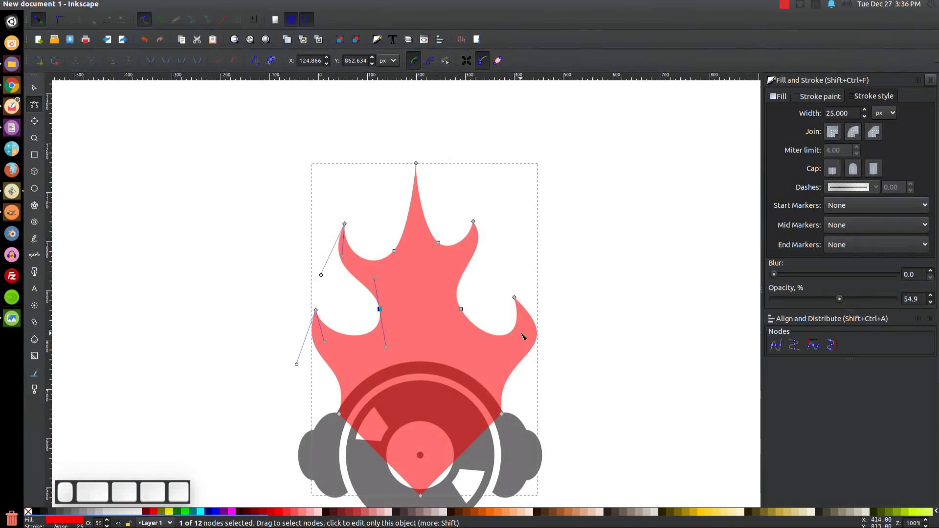
left_click(514, 297)
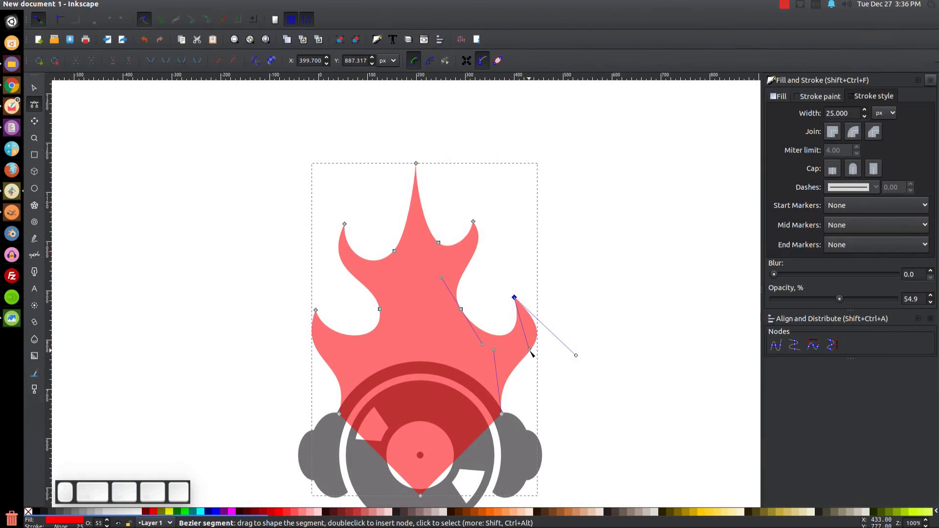
left_click_drag(531, 351, 532, 348)
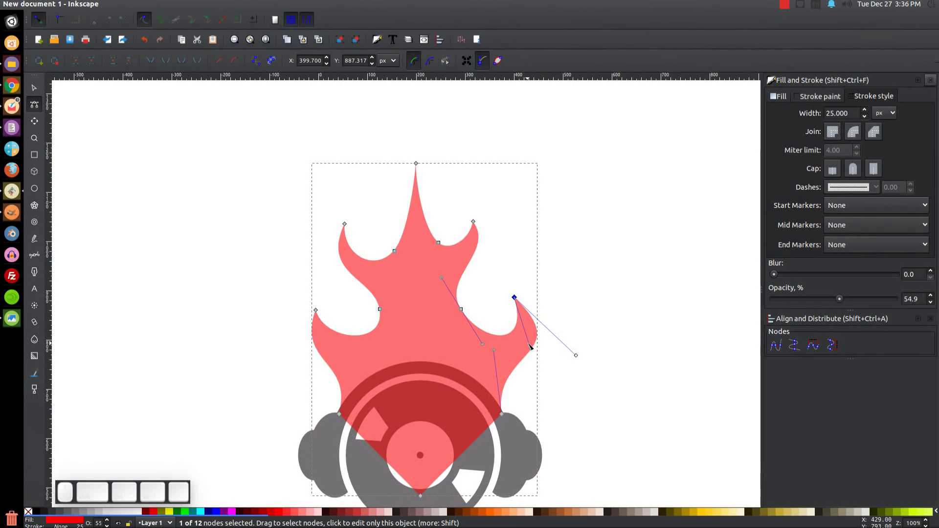
left_click_drag(530, 346, 508, 316)
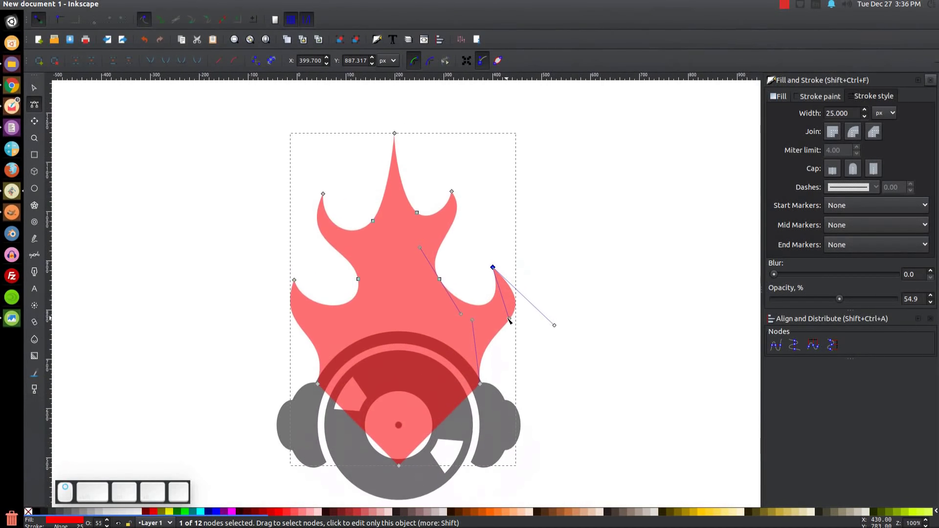
left_click_drag(446, 356, 431, 319)
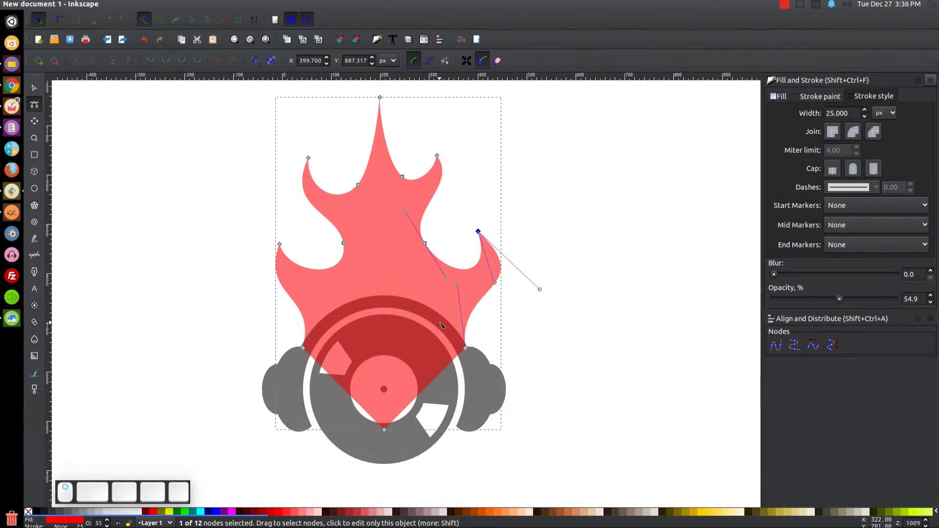
Duplicate the headphones shape and fill the copy with green
left_click(35, 87)
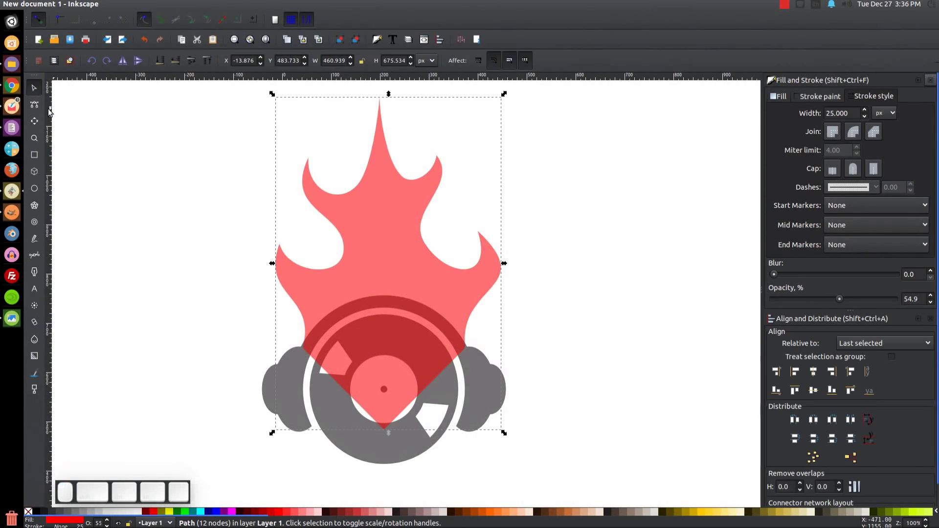
left_click(280, 378)
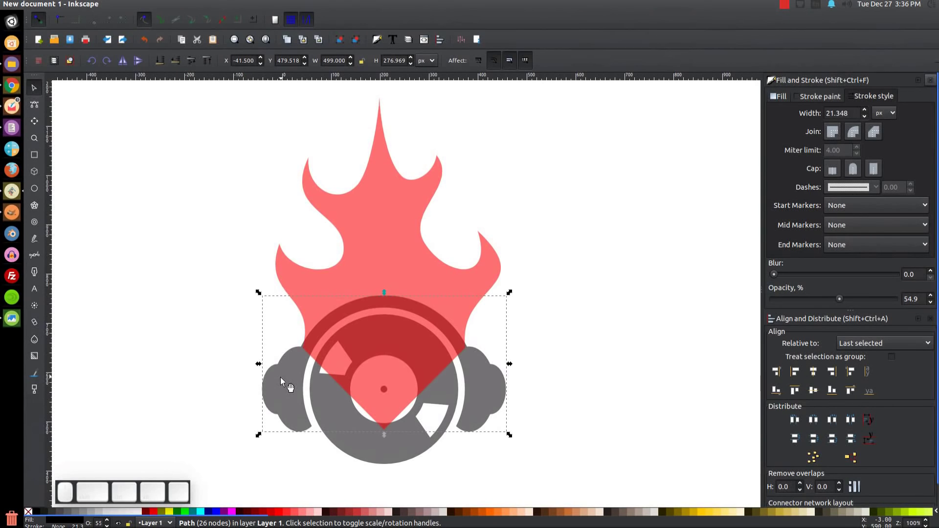
right_click(281, 378)
left_click(301, 248)
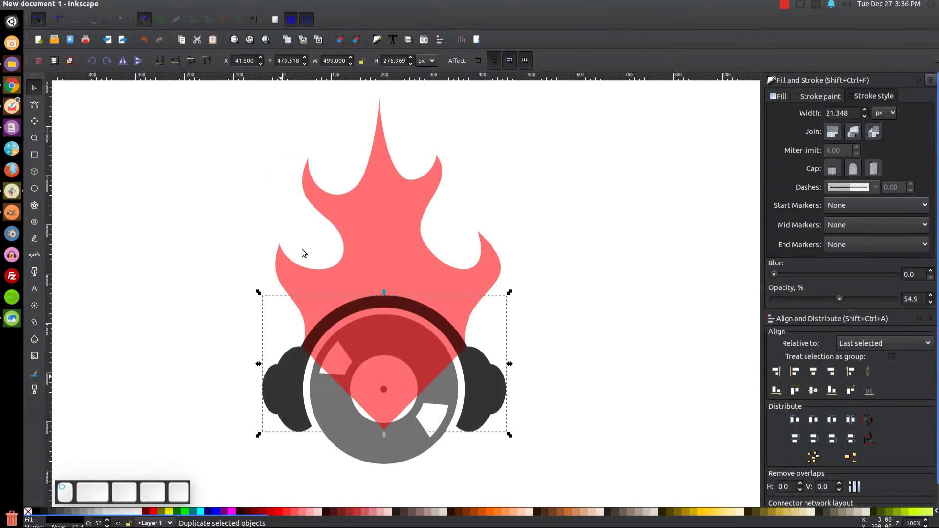
left_click(186, 512)
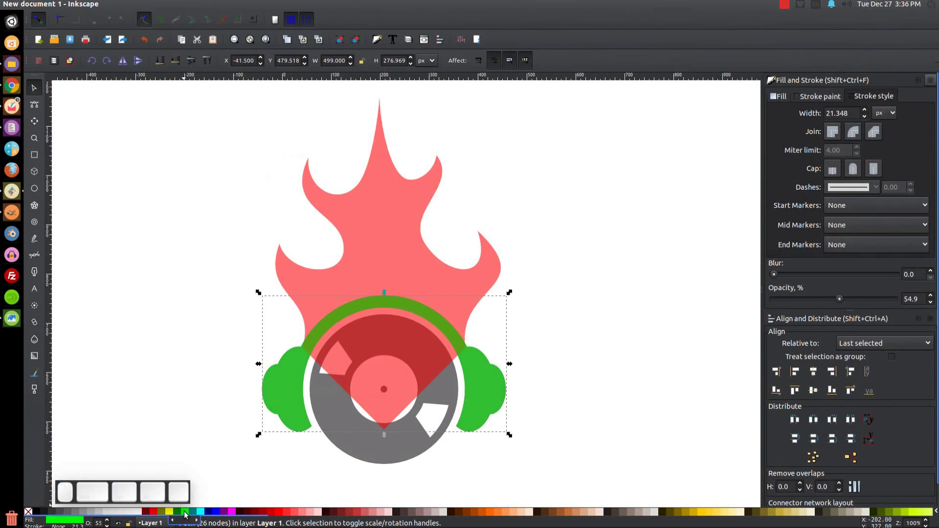
Outset the green headphones copy repeatedly until it measures about 527 by 305 px, forming a margin around the headphones
left_click(161, 4)
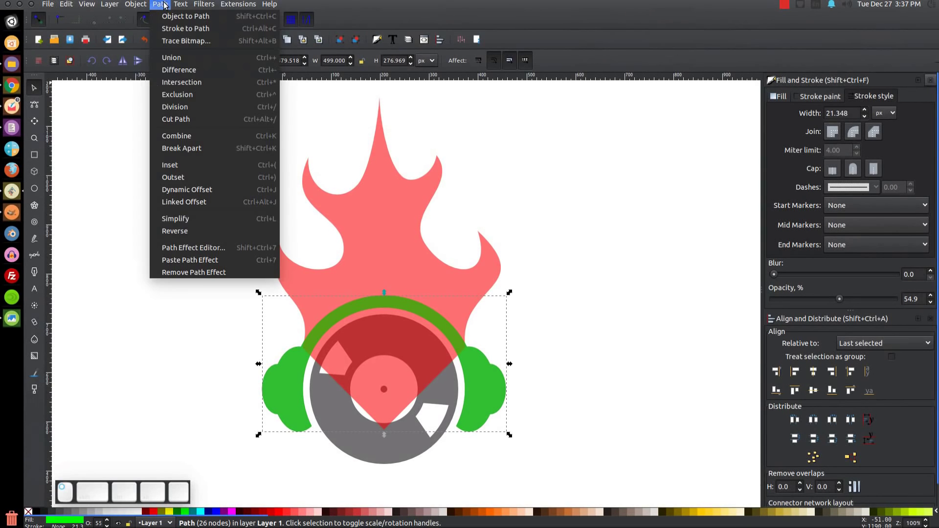
left_click(184, 178)
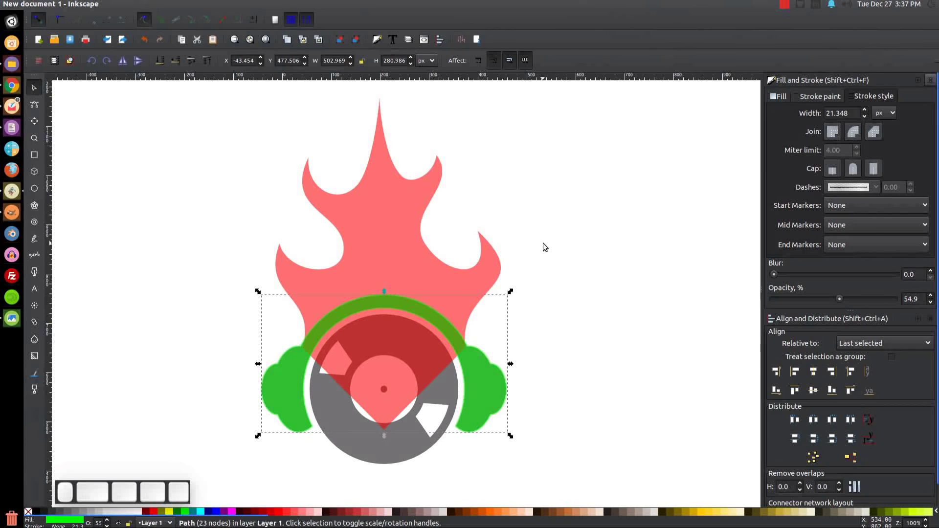
key("ctrl")
key("ctrl")
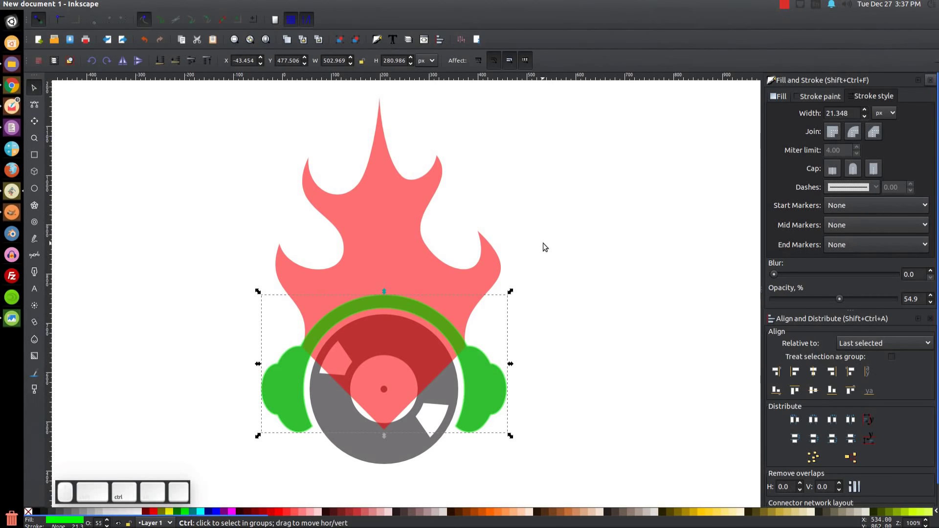
key("ctrl+parenright")
key("ctrl+parenright")
key("ctrl+parenright")
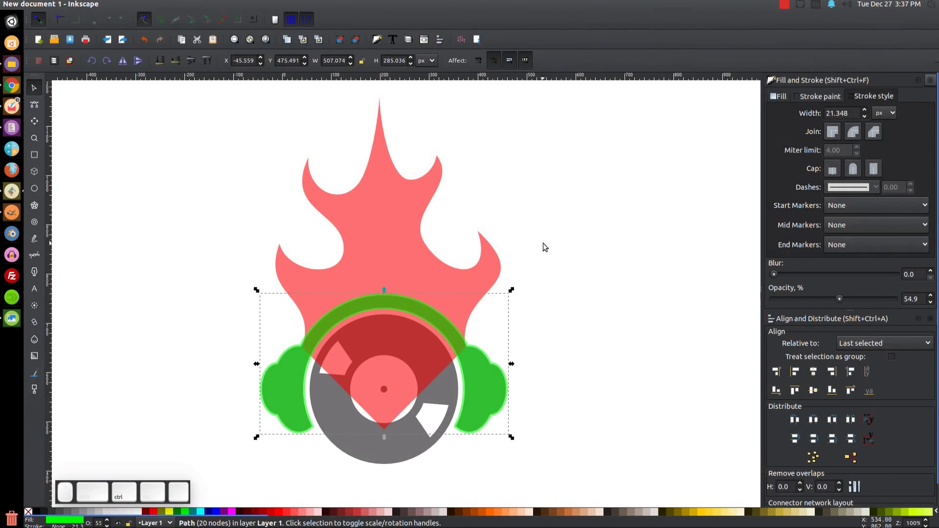
key("ctrl+parenright")
key("ctrl+parenright")
key("ctrl+parenright")
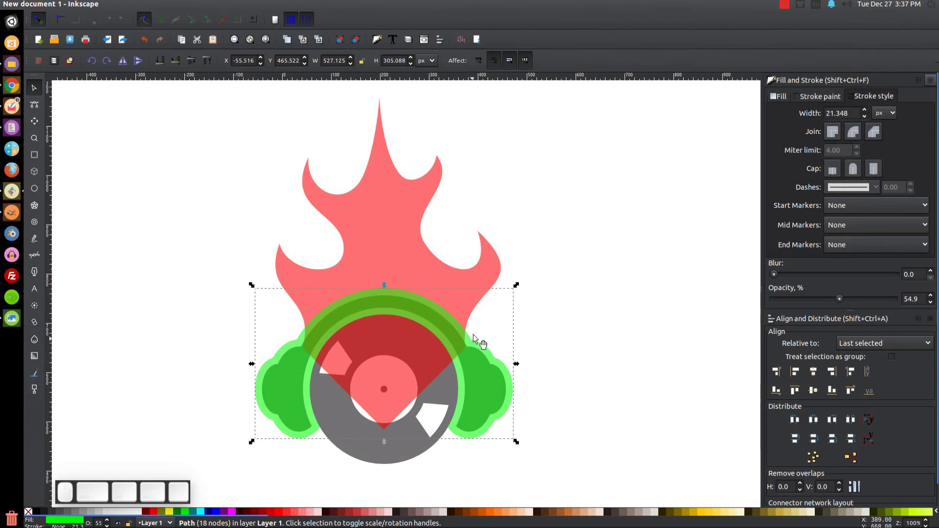
Subtract the enlarged green headphones shape from the red flame with Difference
key("shift")
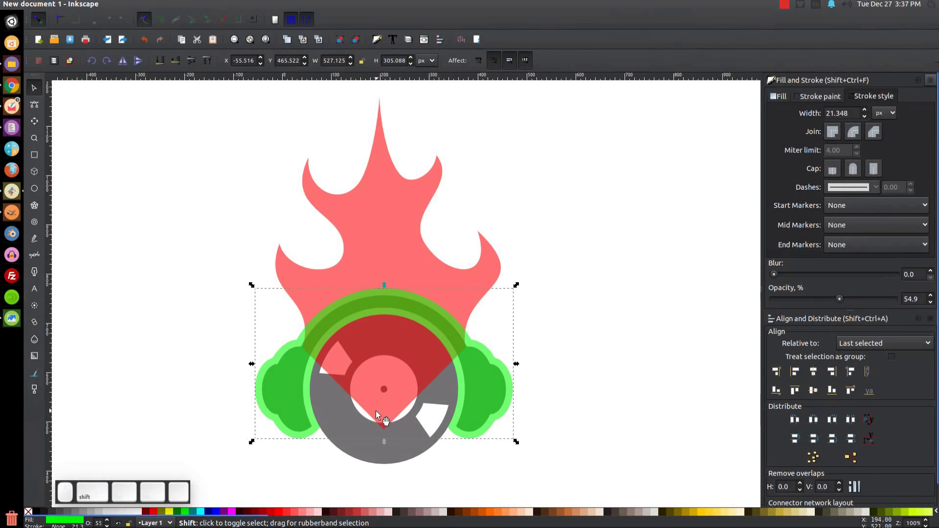
left_click(372, 189, "shift")
left_click(160, 7)
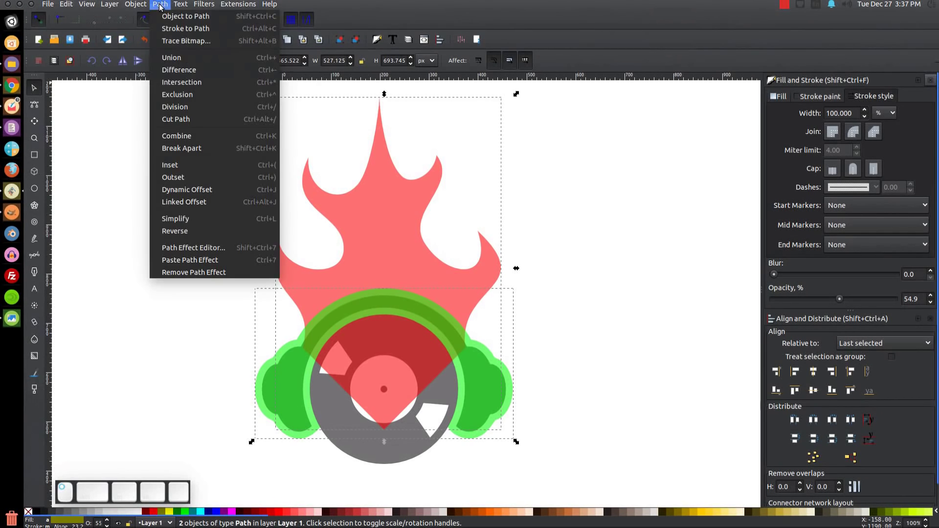
left_click(171, 71)
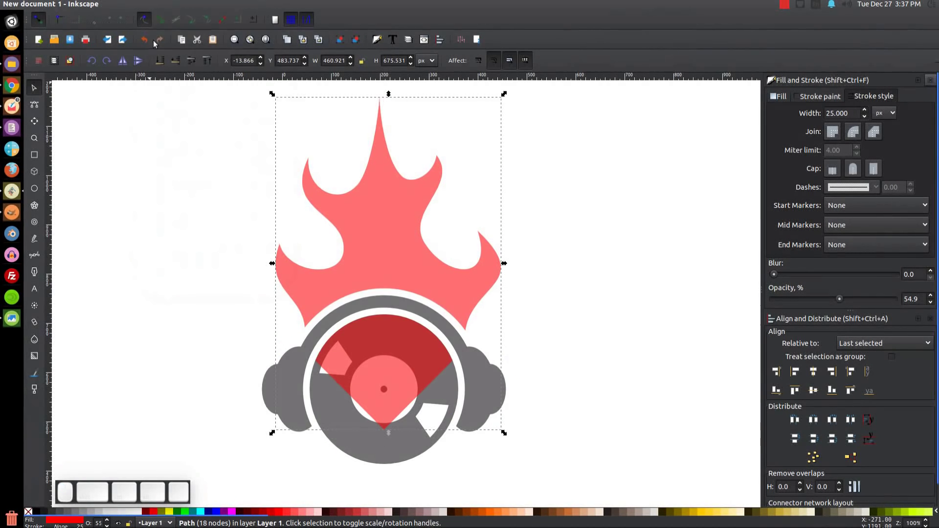
Break the cut flame path apart and delete the red piece overlapping the record
left_click(159, 7)
left_click(181, 151)
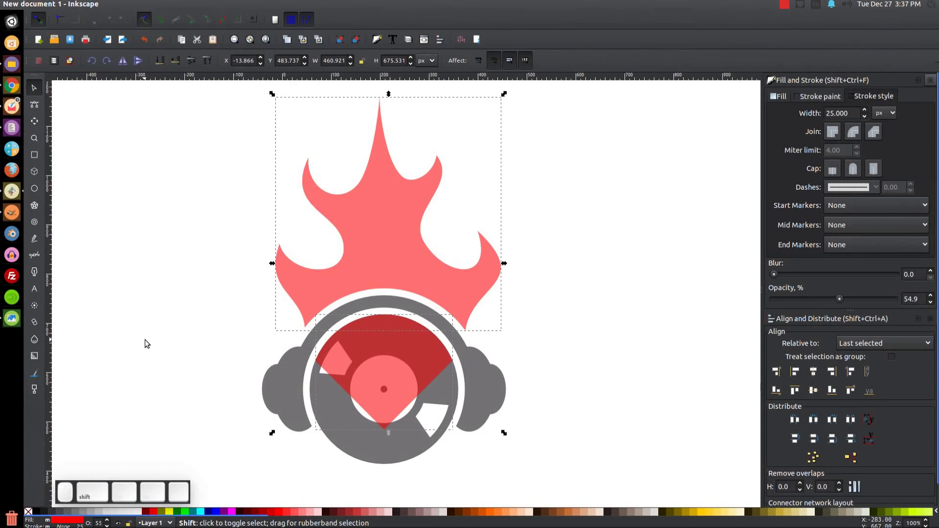
left_click(388, 187, "shift")
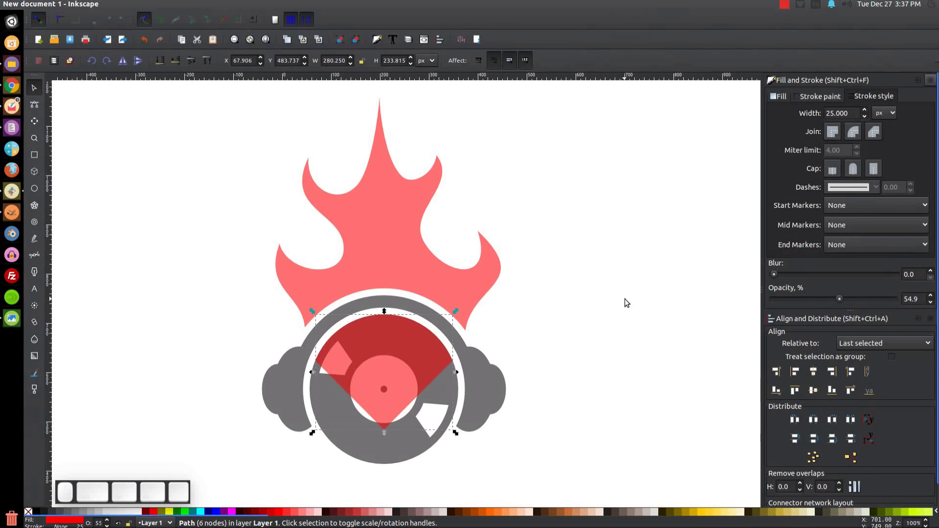
key("Delete")
Select the flame, headphones, record and center dot together and unite them into one path with Union
scroll(626, 298, "down", 1)
scroll(627, 299, "left", 2)
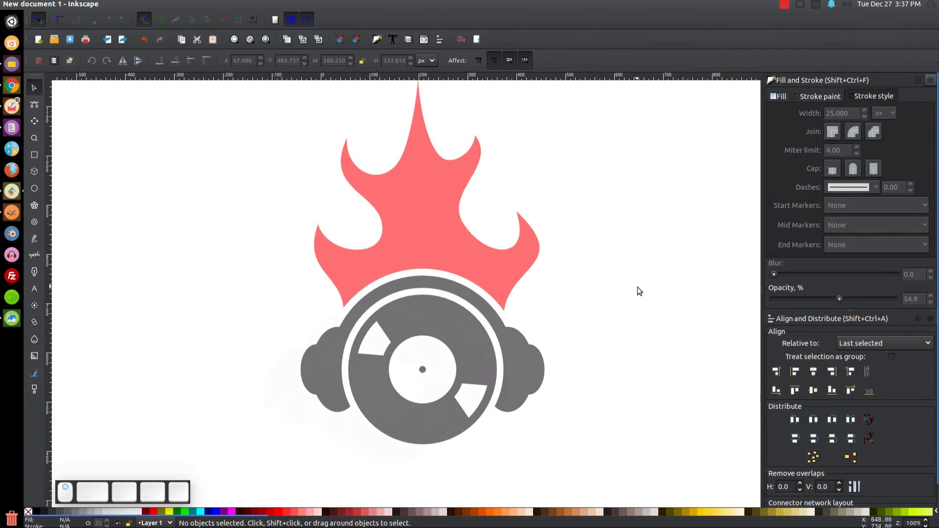
left_click_drag(634, 466, 230, 145)
scroll(347, 245, "down", 3)
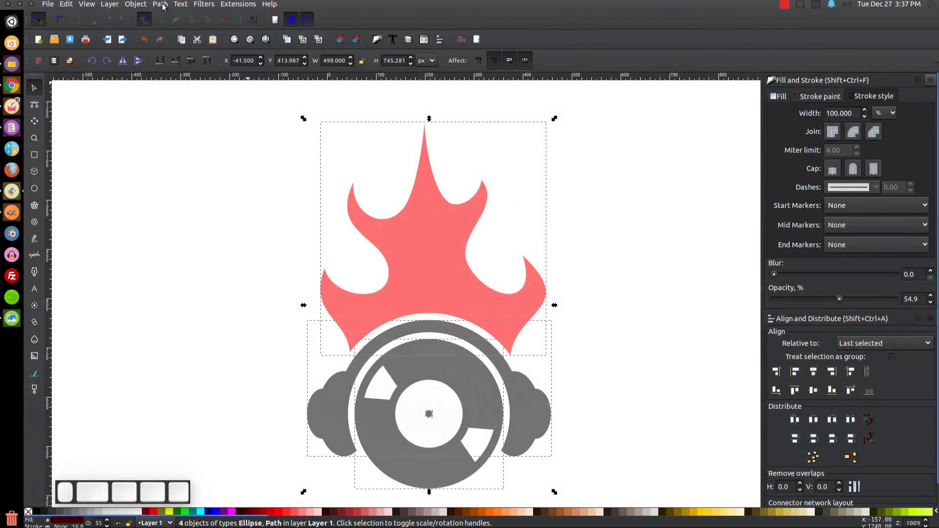
left_click(160, 4)
left_click(170, 58)
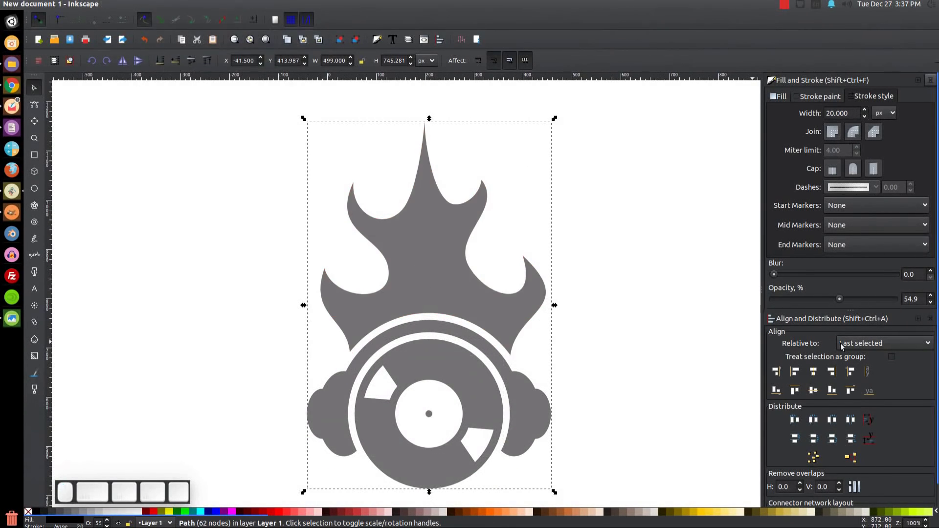
Set the united logo's opacity to 100% and scale it down proportionally to about 201 by 300 px
left_click_drag(839, 299, 895, 299)
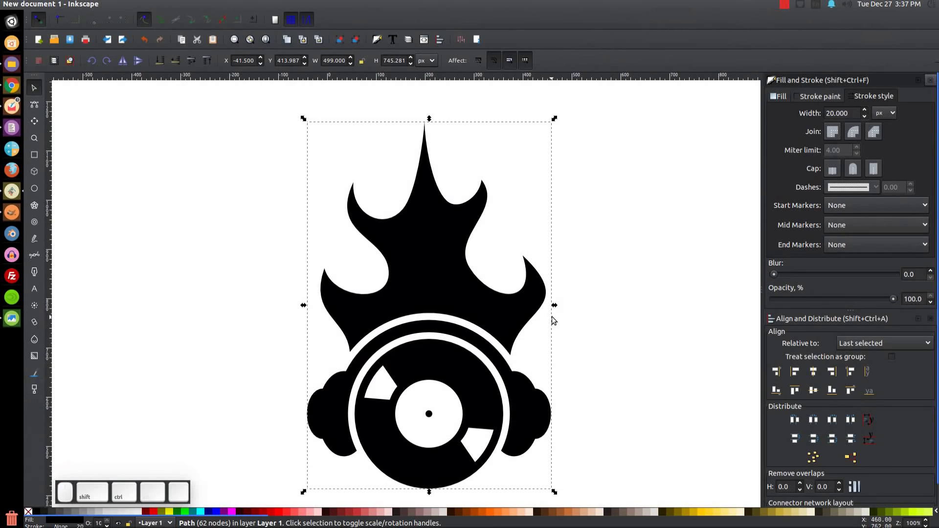
left_click_drag(554, 306, 424, 221)
left_click(587, 356)
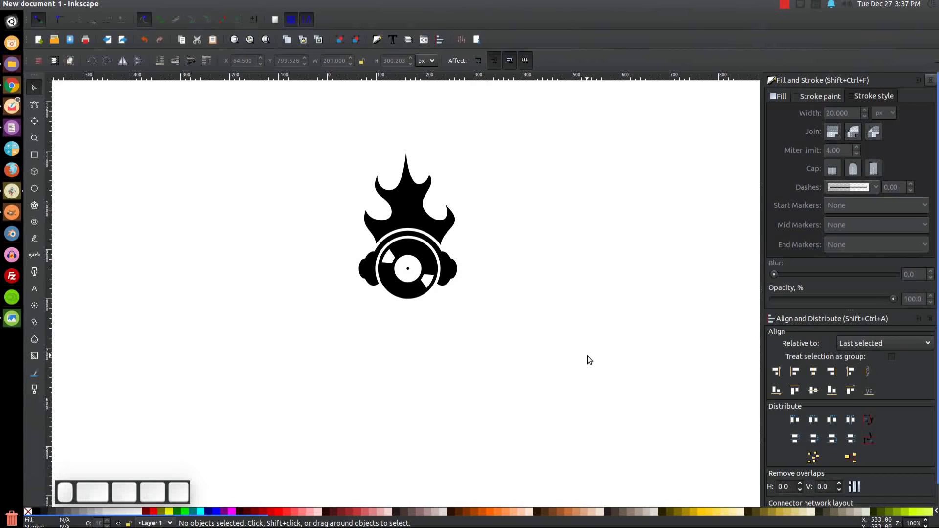
left_click(784, 5)
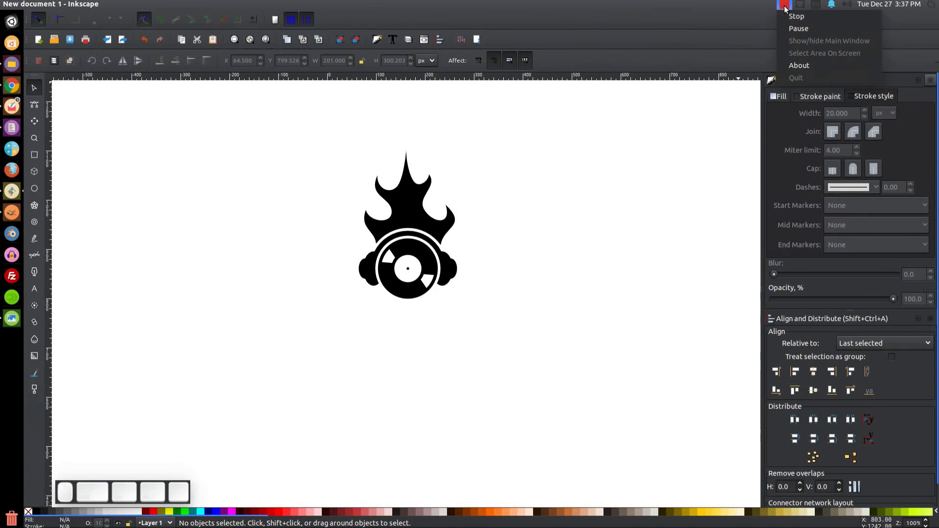
left_click(794, 16)
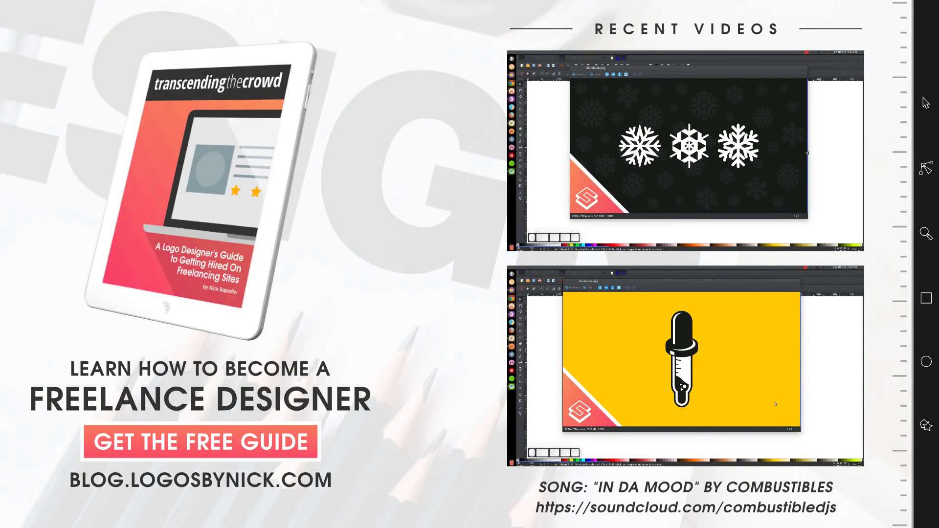